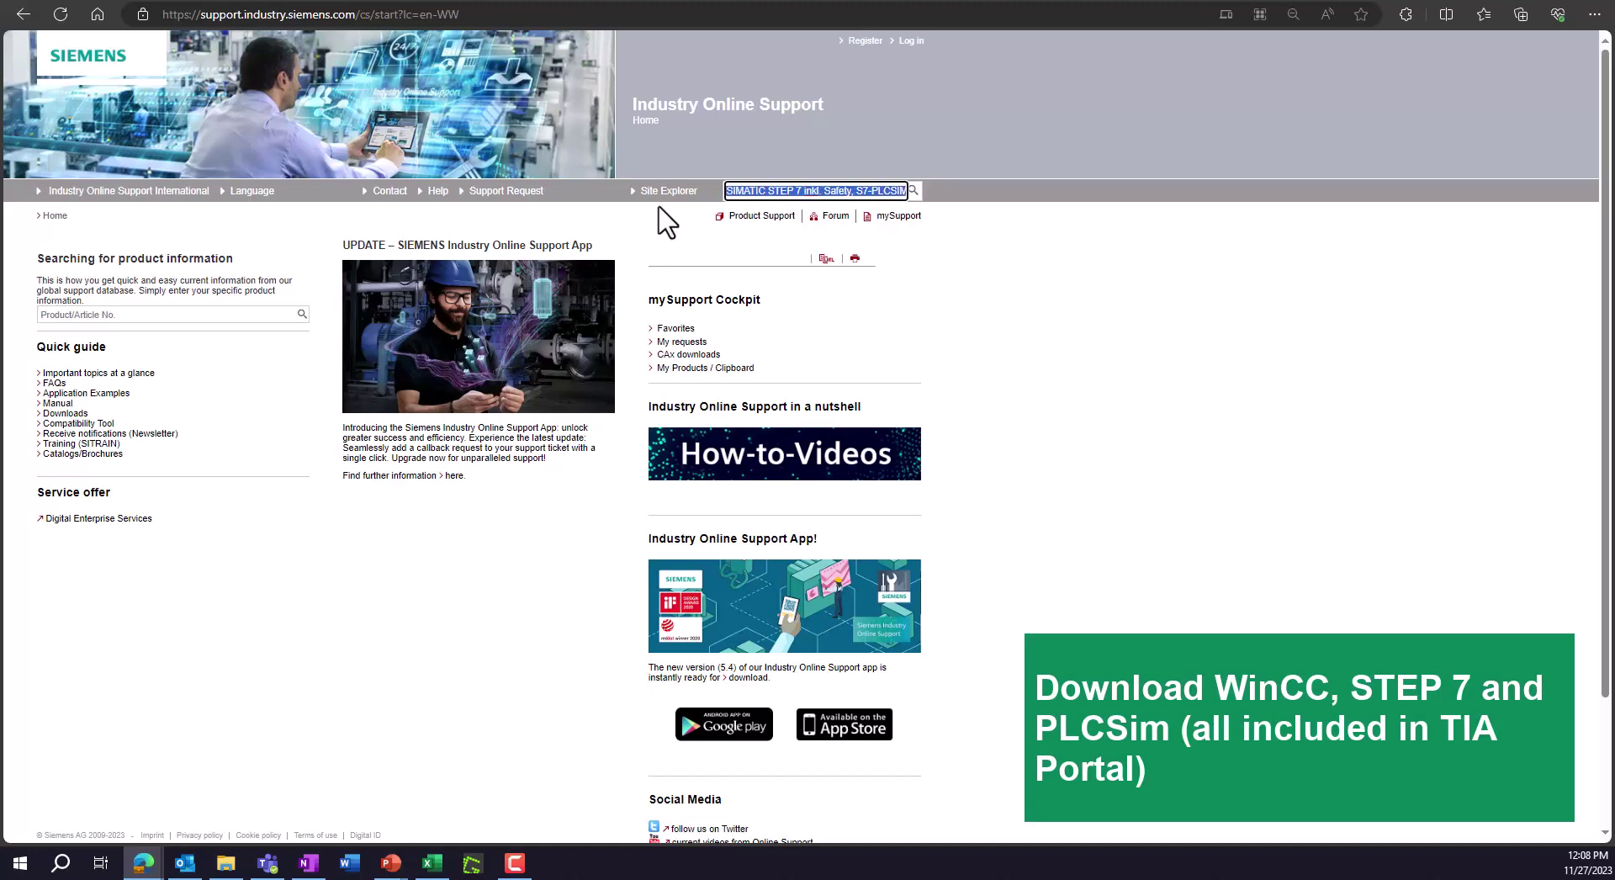
- Find the "SIMATIC STEP 7 inkl. Safety, S7-PLCSIM and WinCC V19 TRIAL Download" entry and download TIA_Portal_STEP7_Prof_Safety_WinCC_V19.iso
click(751, 192)
drag(798, 192, 915, 211)
click(913, 191)
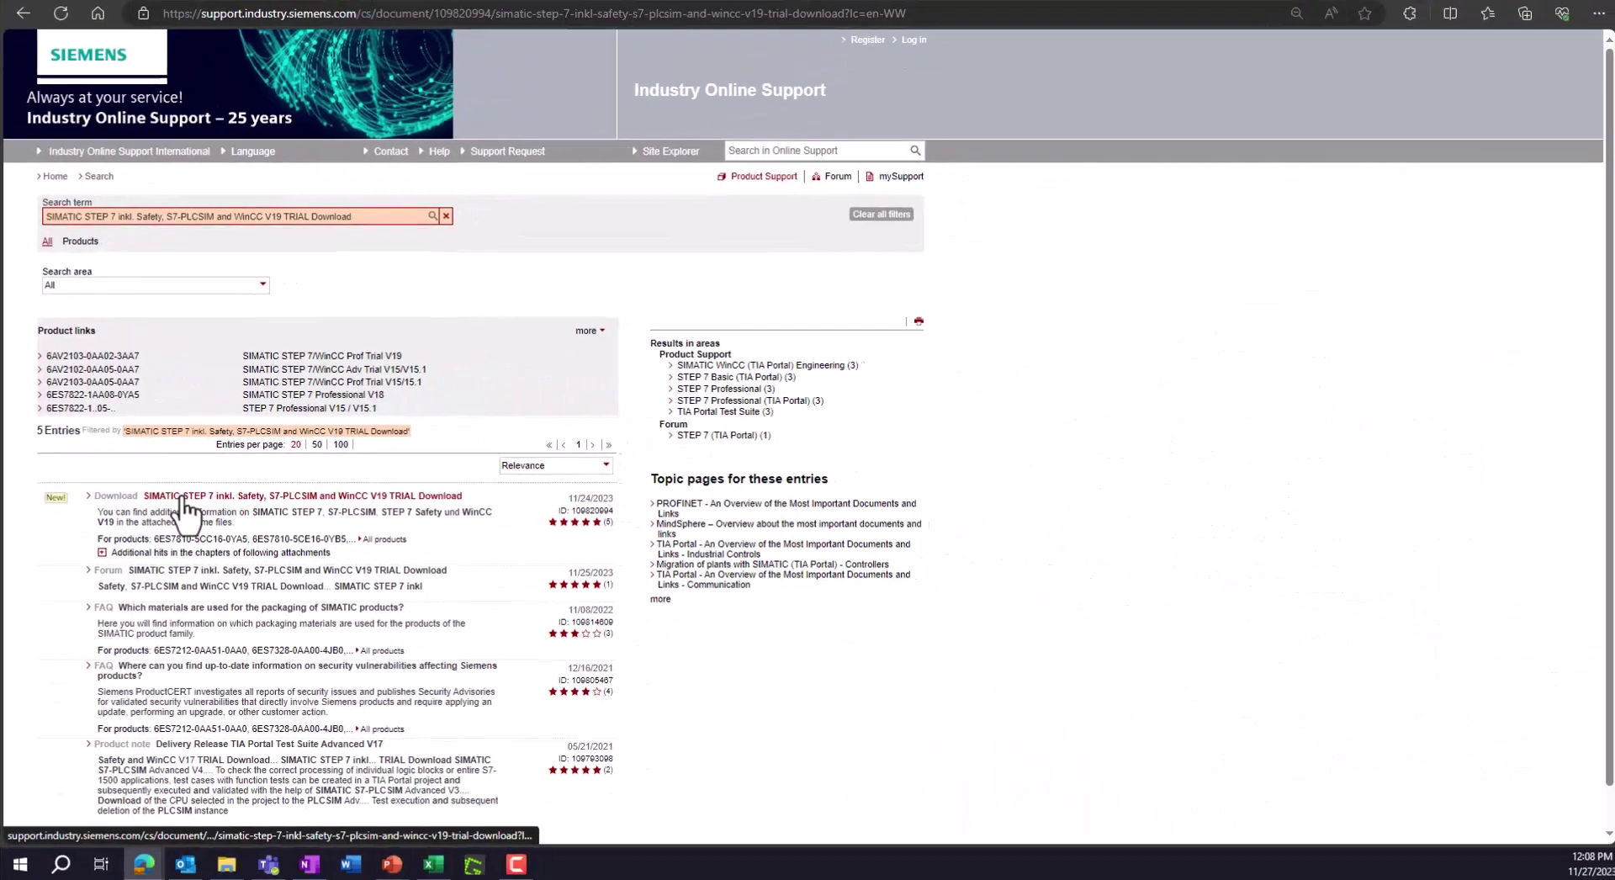
click(336, 563)
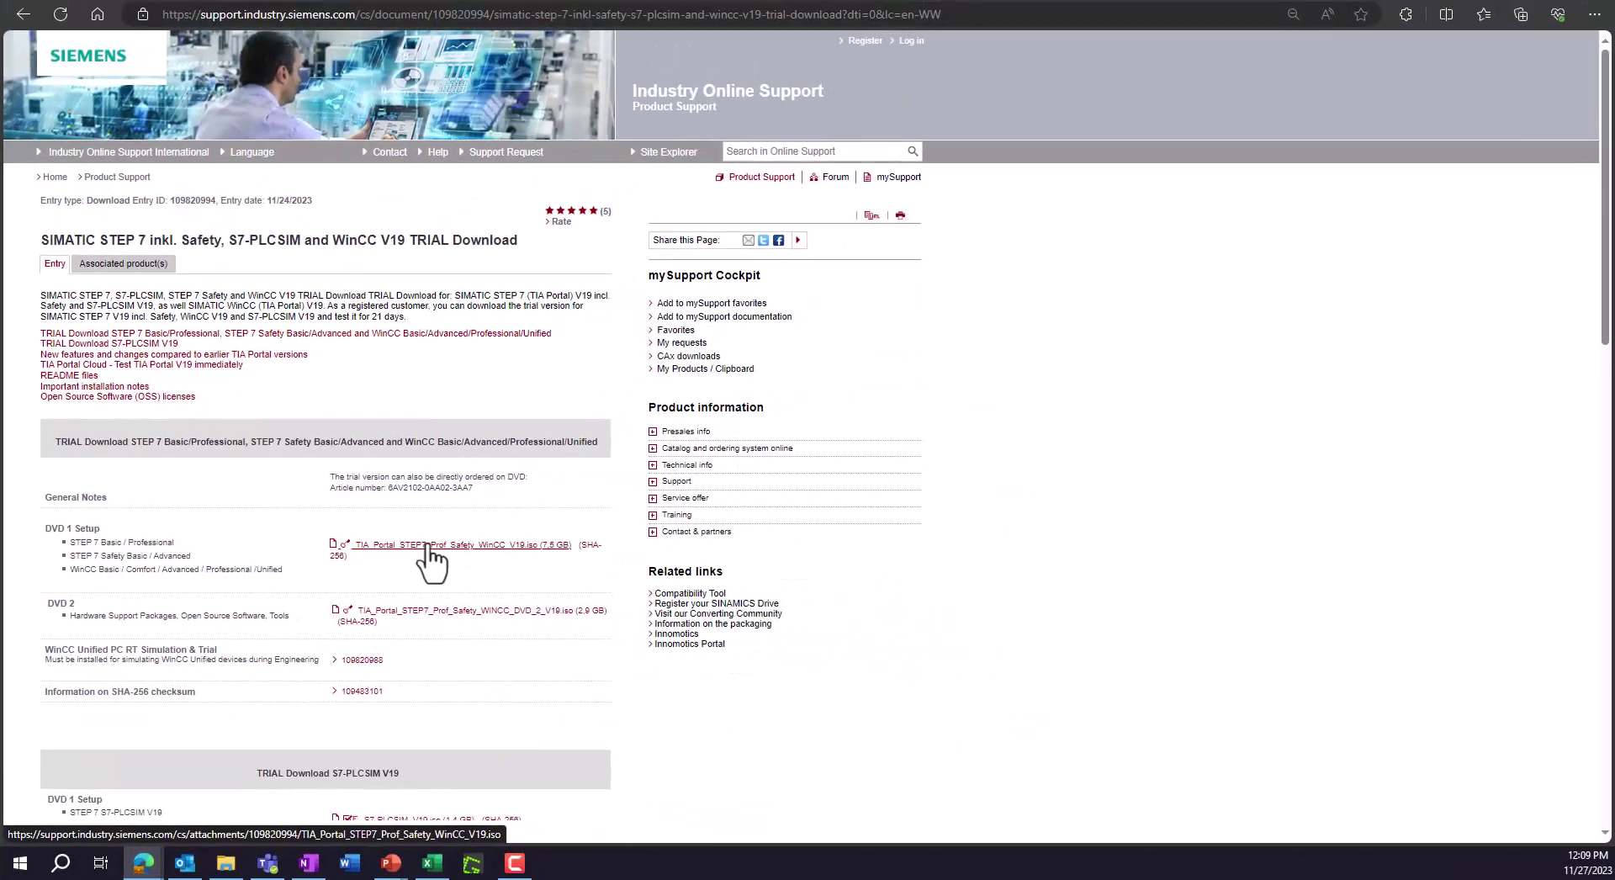
click(940, 540)
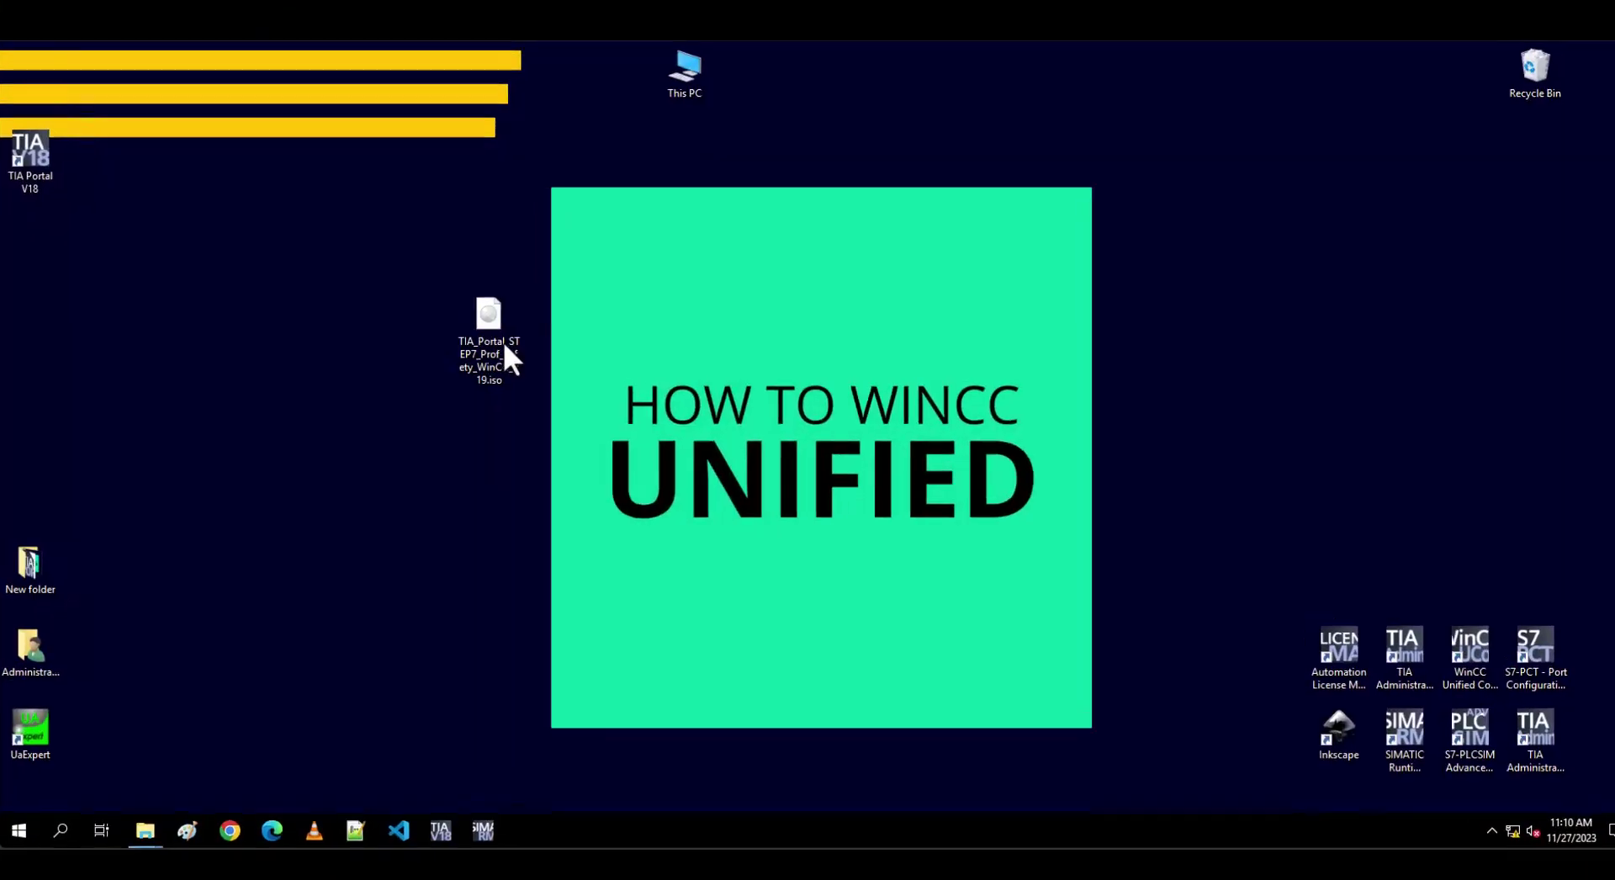
- Mount TIA_Portal_STEP7_Prof_Safety_WinCC_V19.iso from the desktop and launch Start.exe from the mounted drive
click(504, 346)
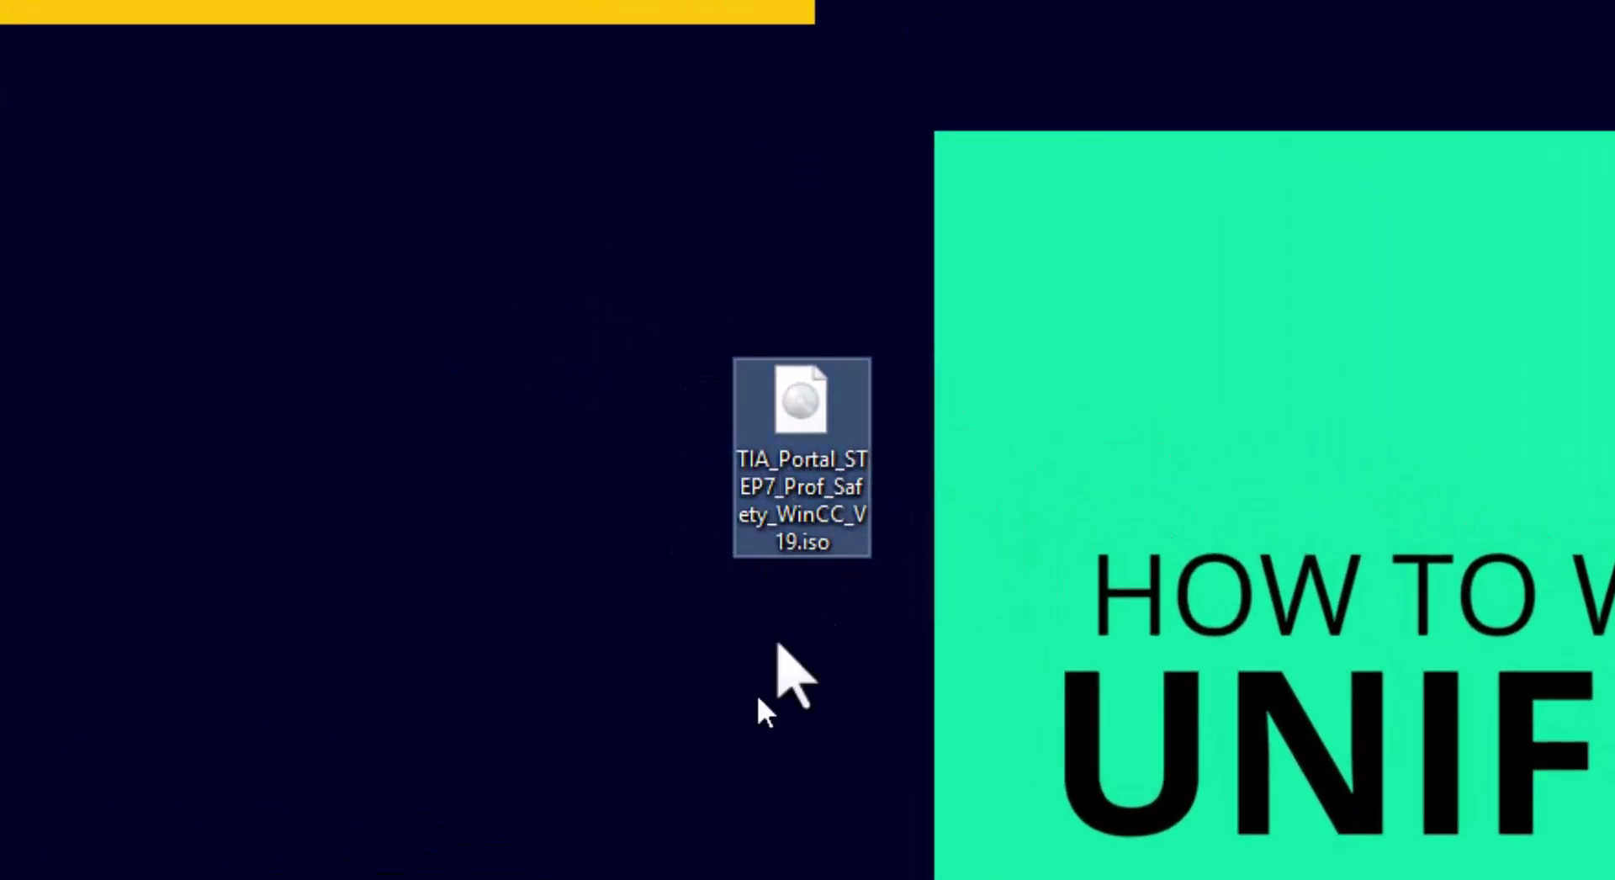
right_click(797, 440)
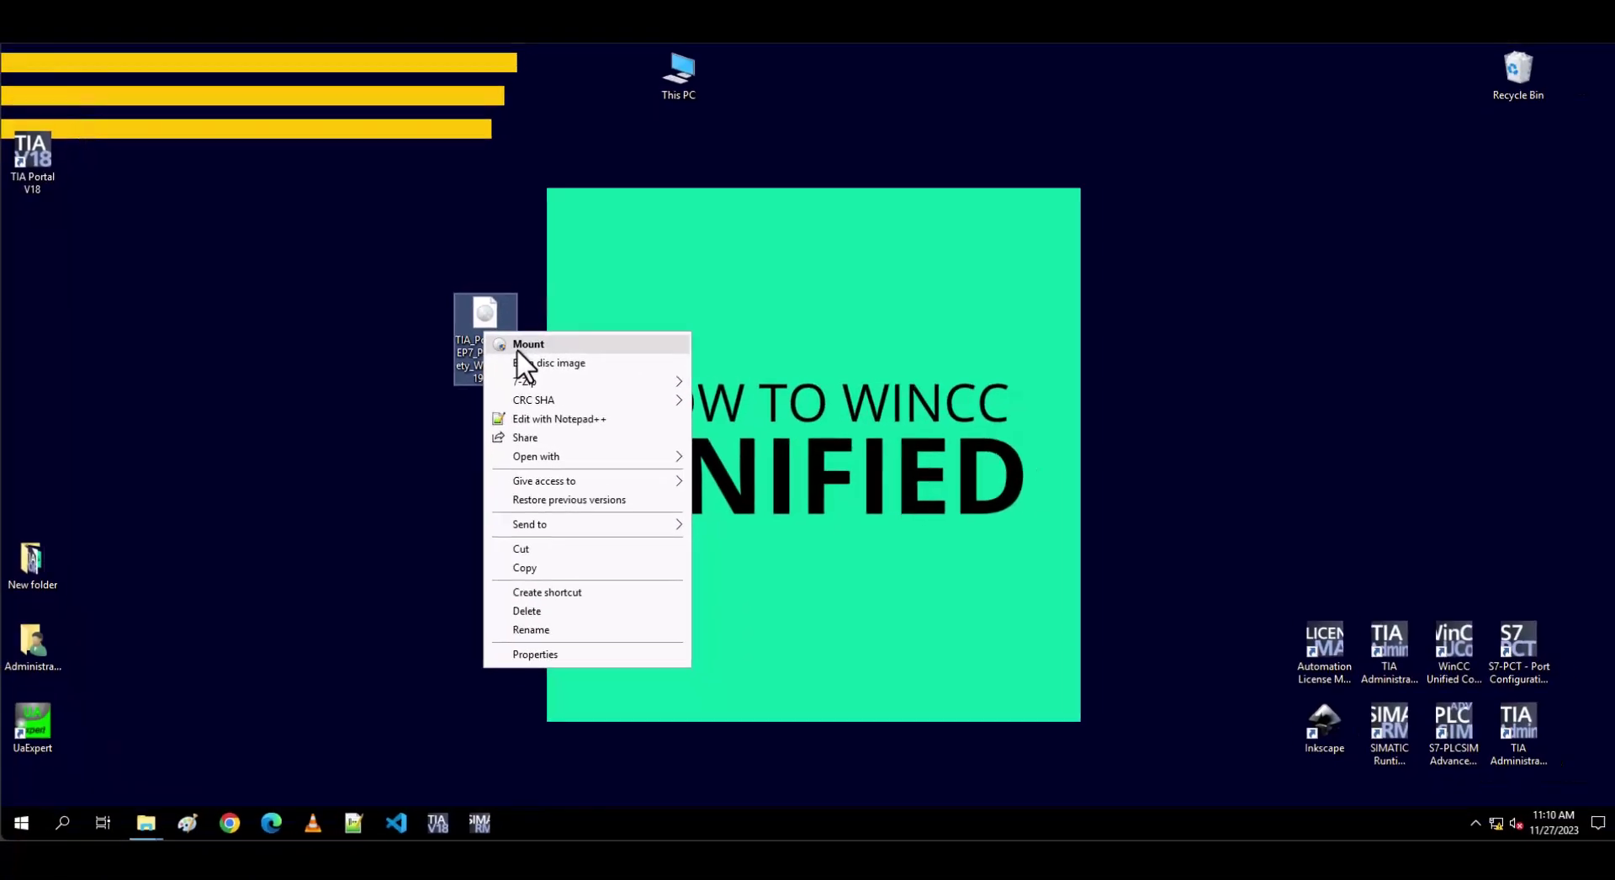
click(875, 469)
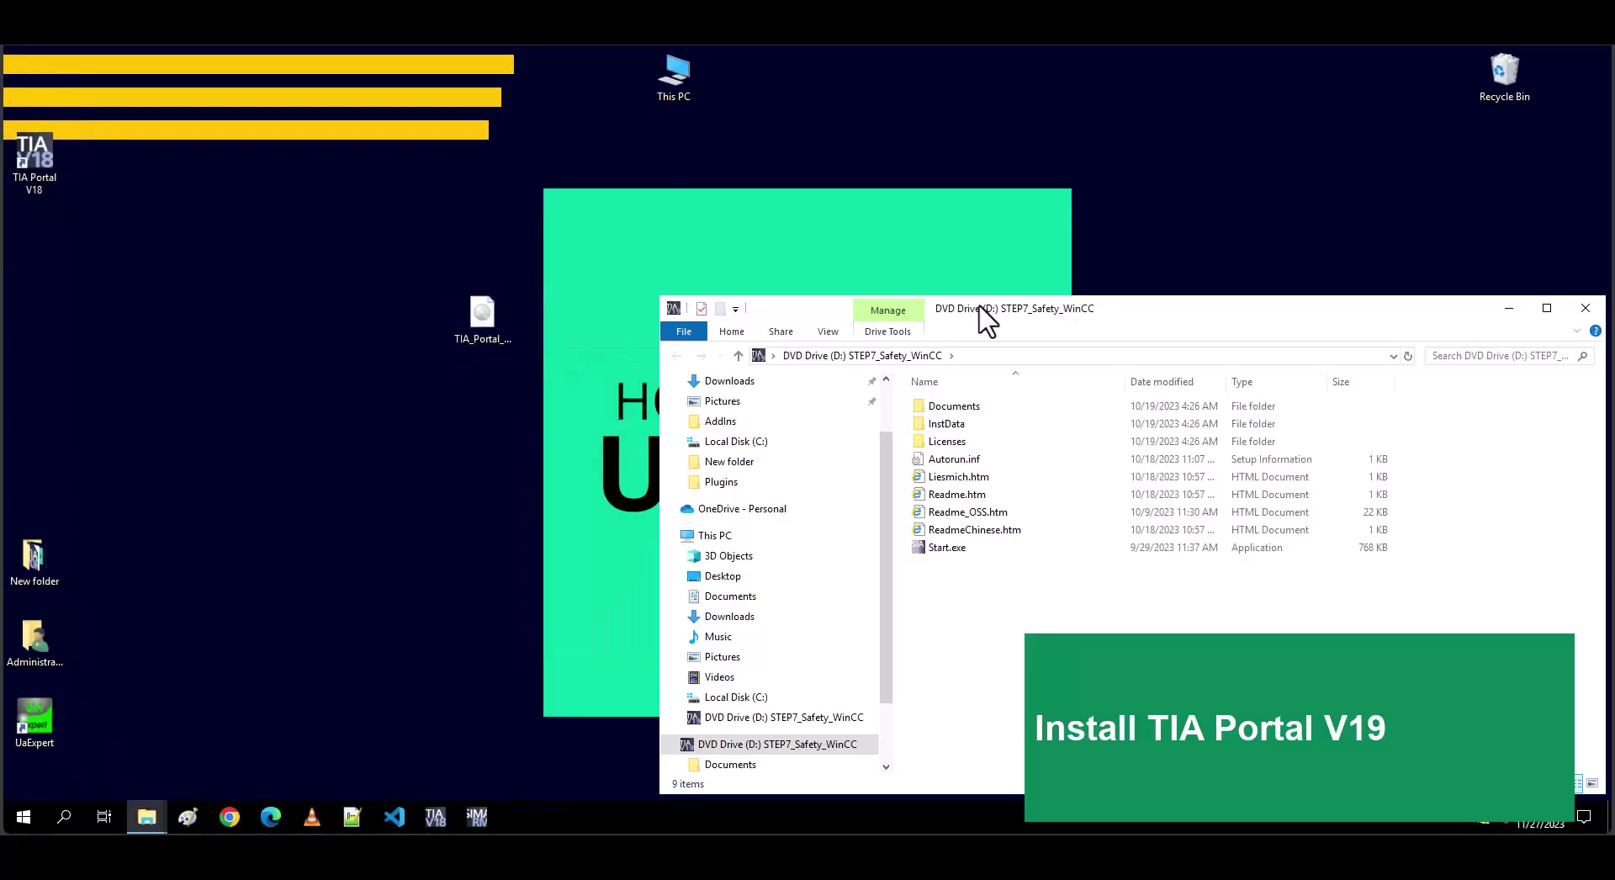
drag(1036, 307, 818, 244)
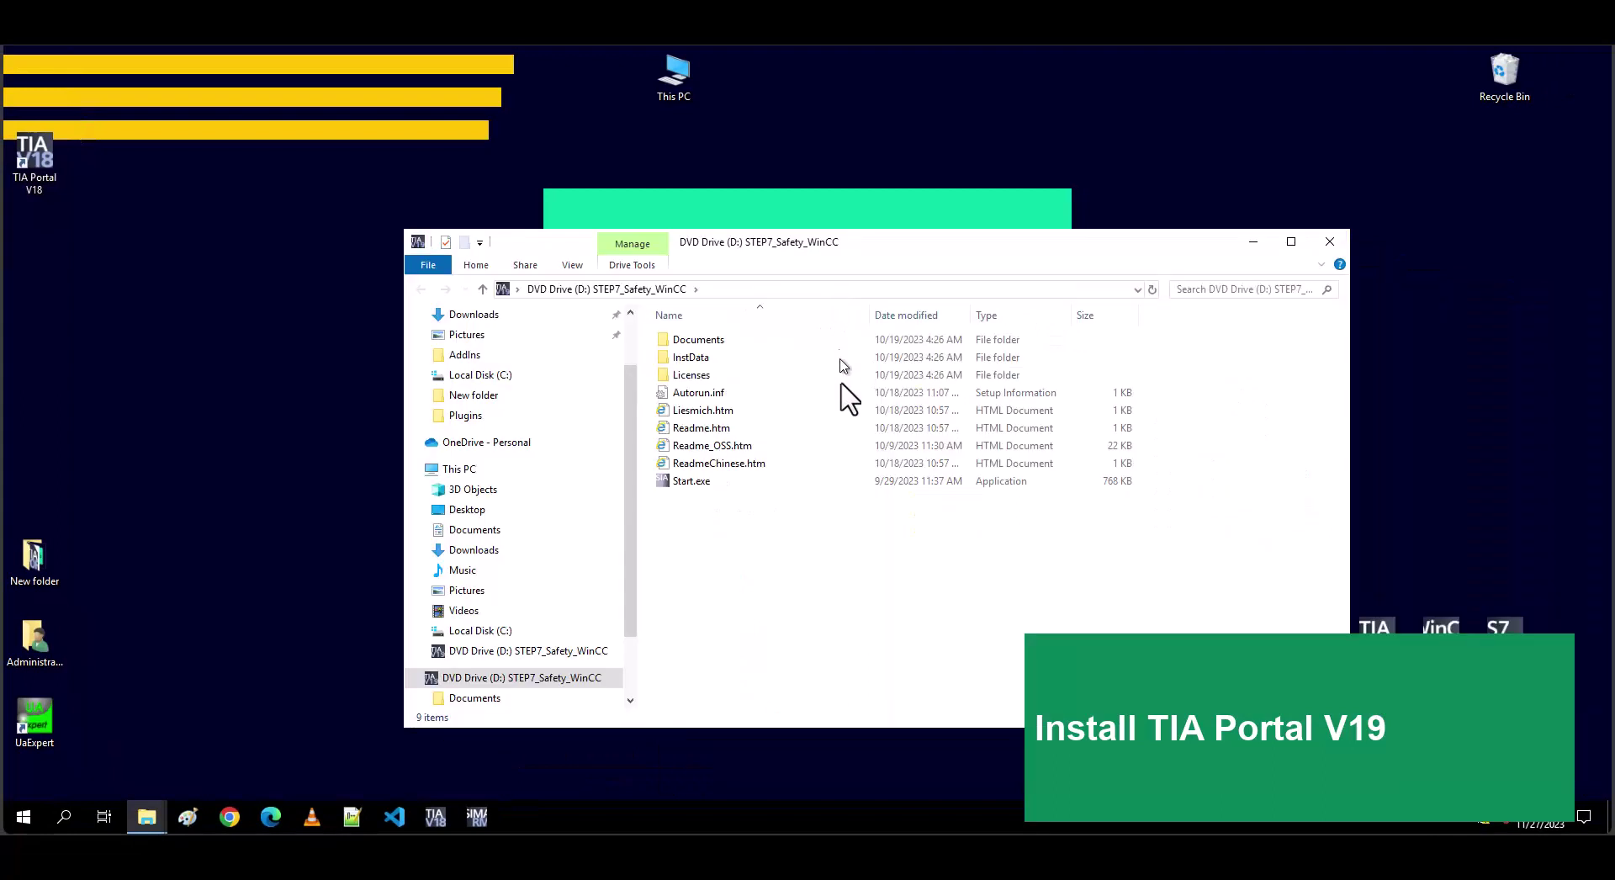
right_click(701, 492)
click(744, 521)
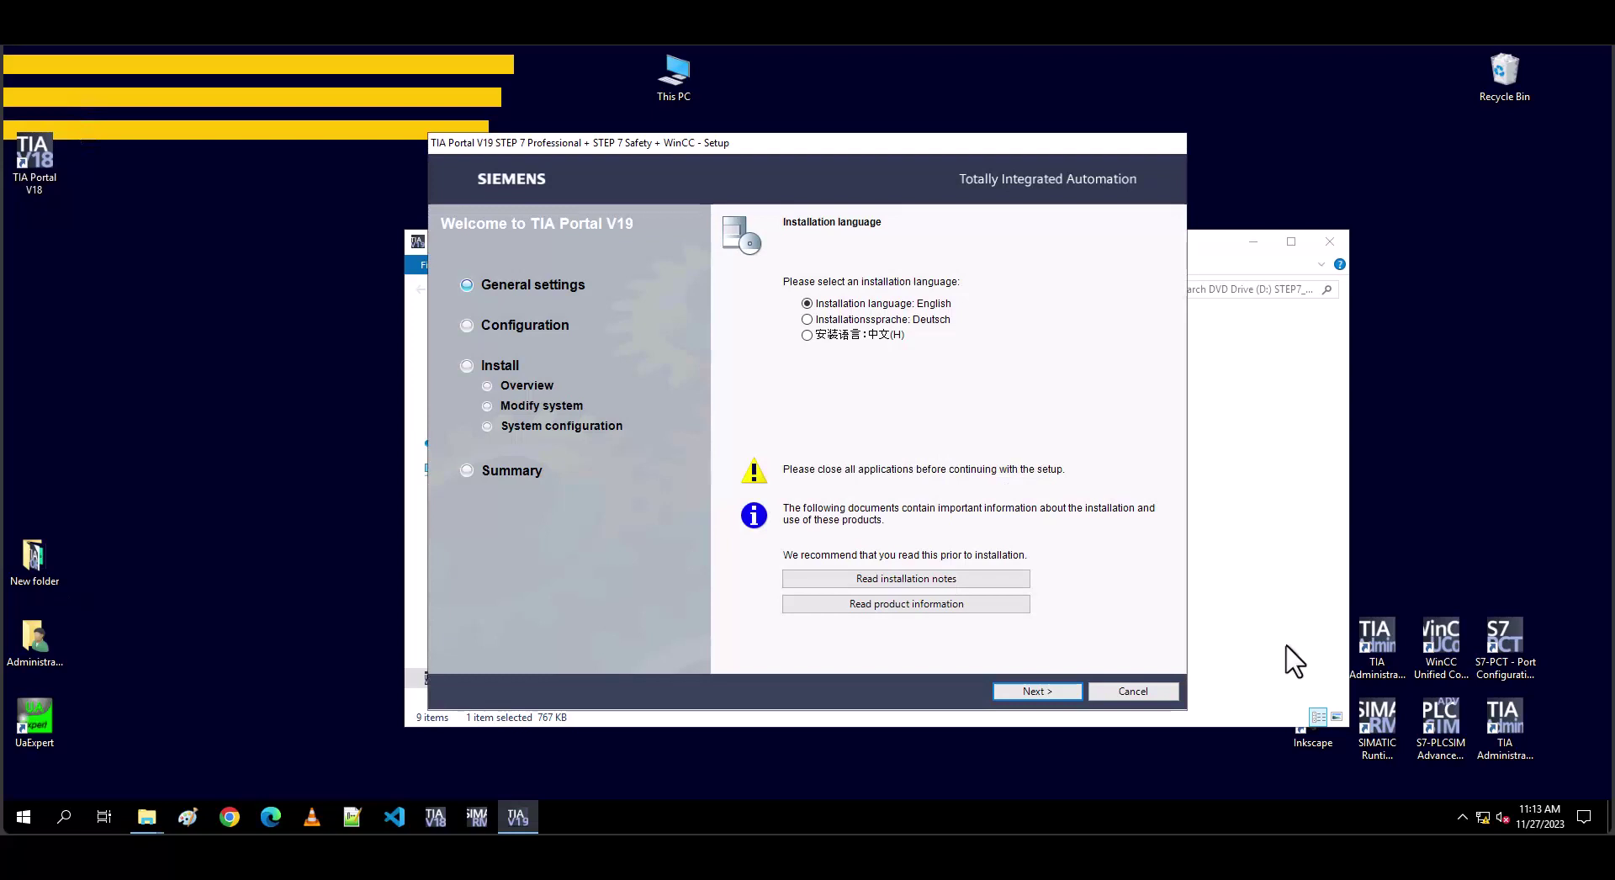
- Keep English as the installation and product language and continue the TIA Portal V19 setup with the Typical product features
click(1009, 694)
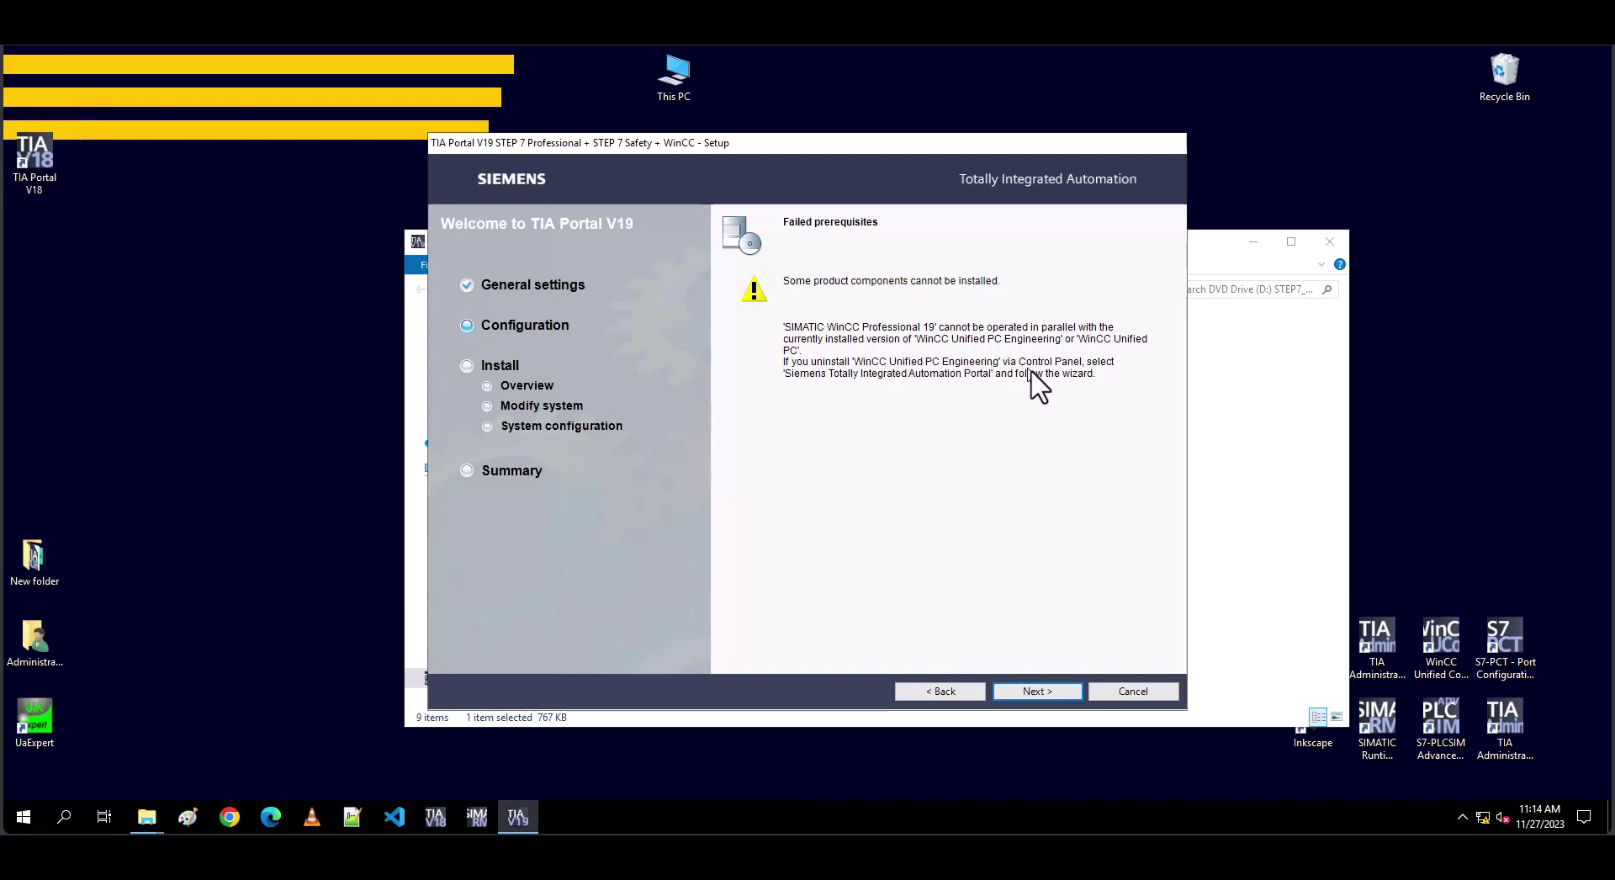
click(1065, 695)
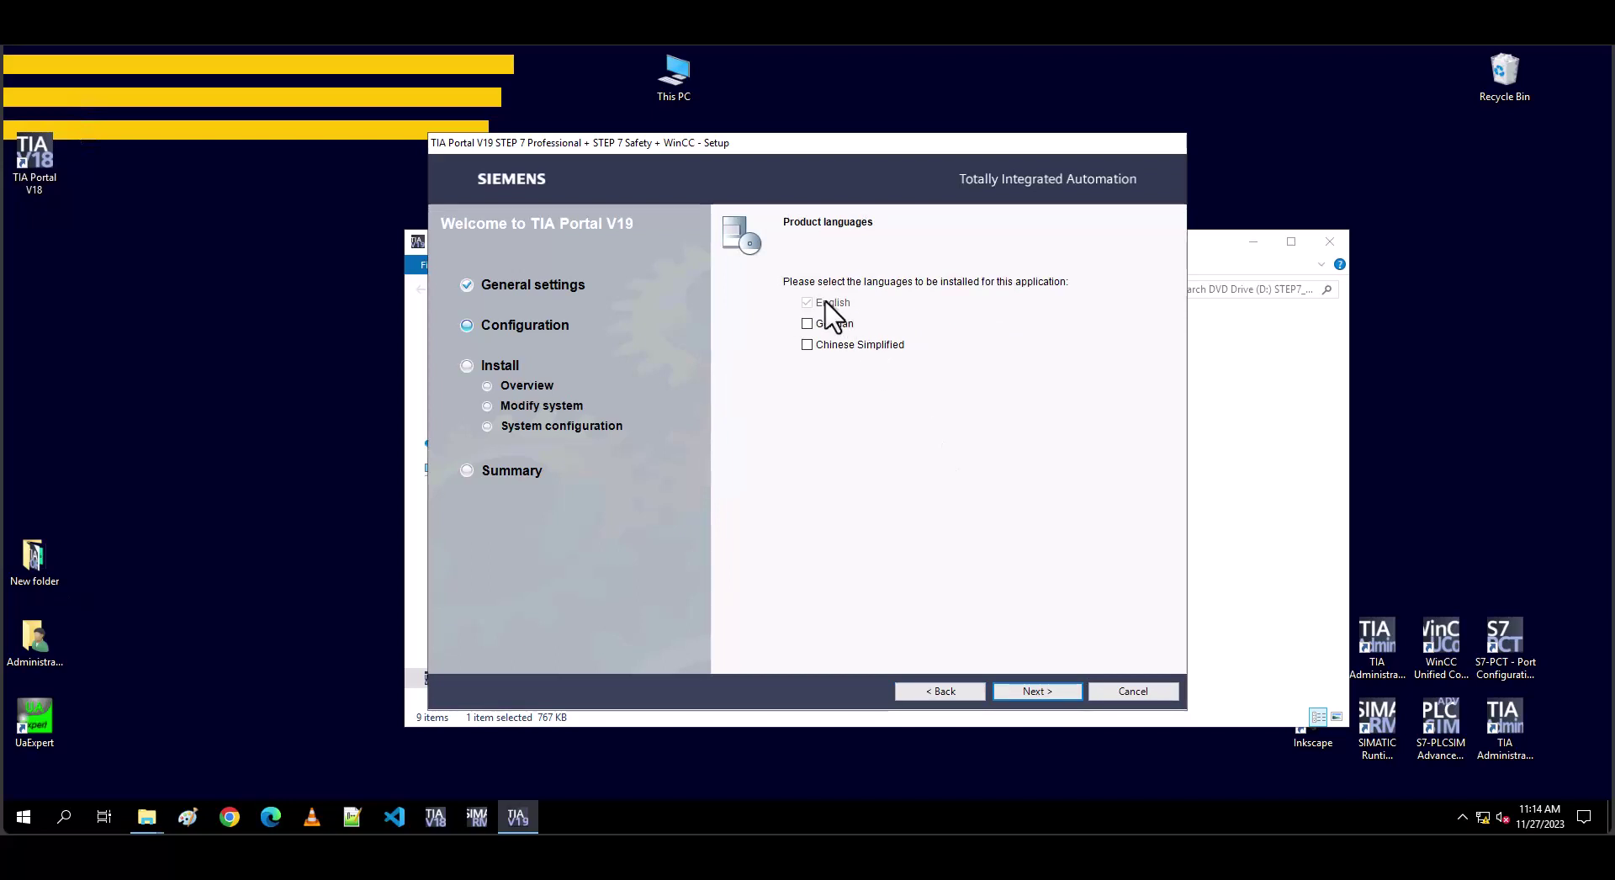
click(1065, 695)
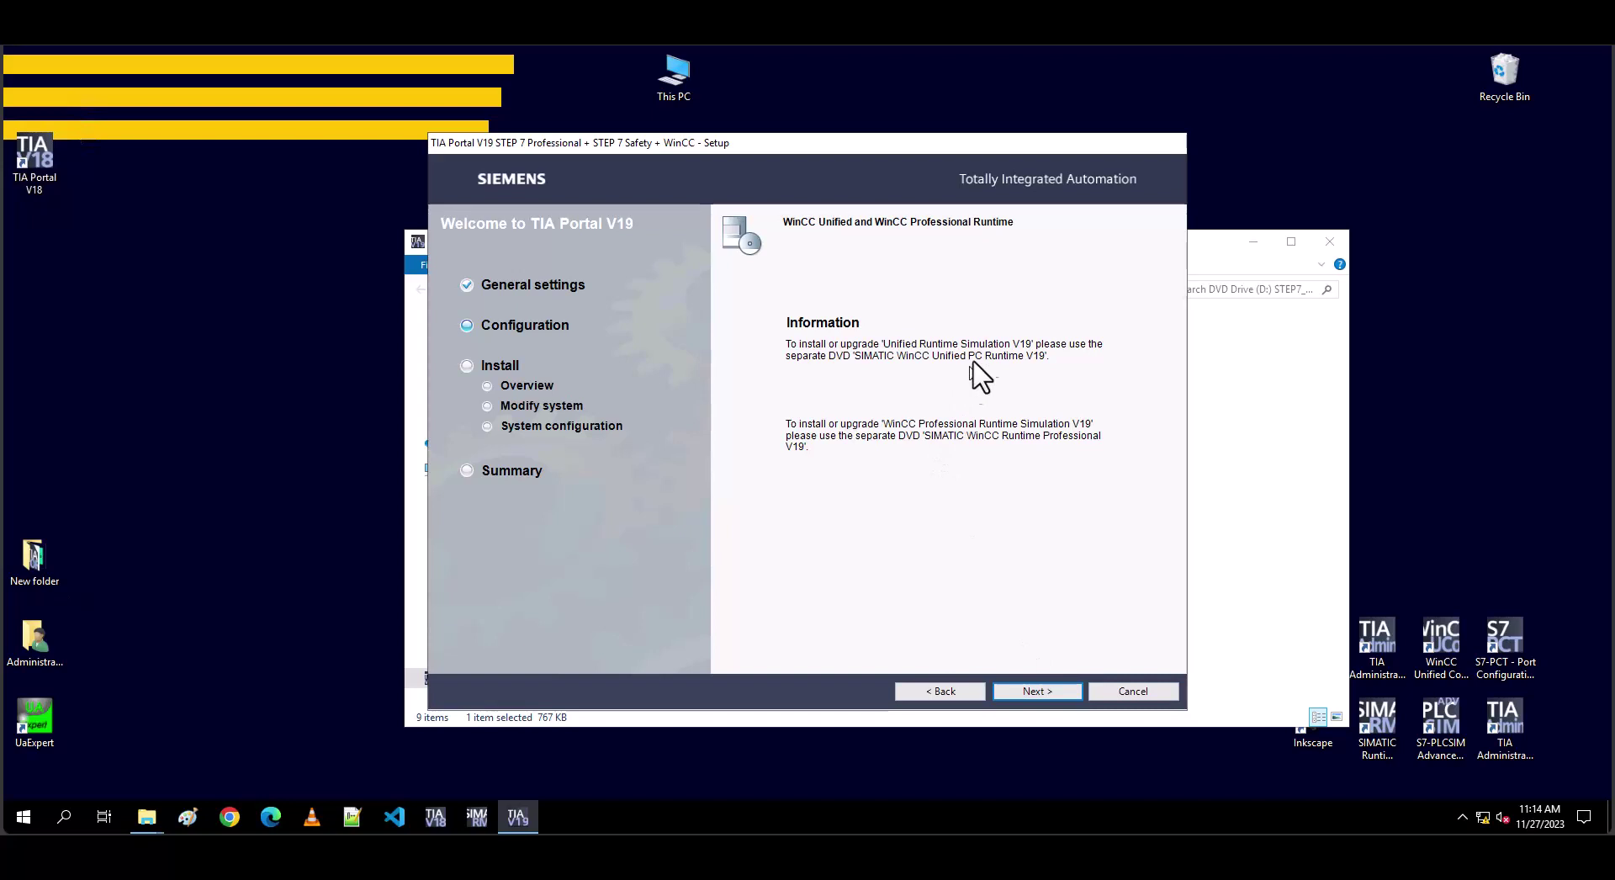
click(1061, 697)
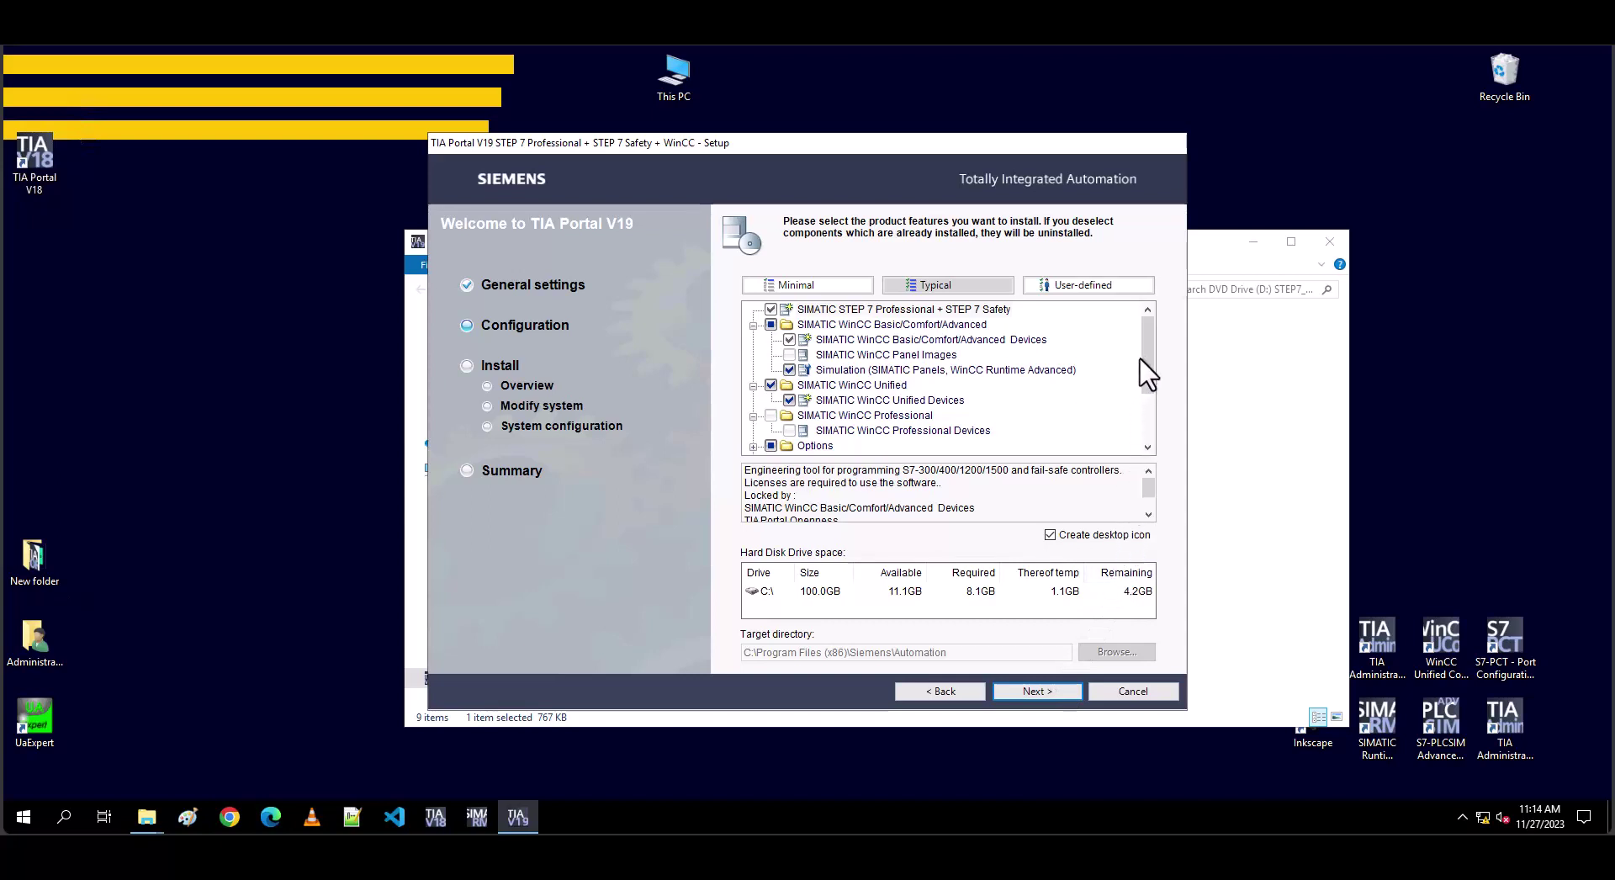
drag(1149, 378, 1142, 329)
click(1043, 690)
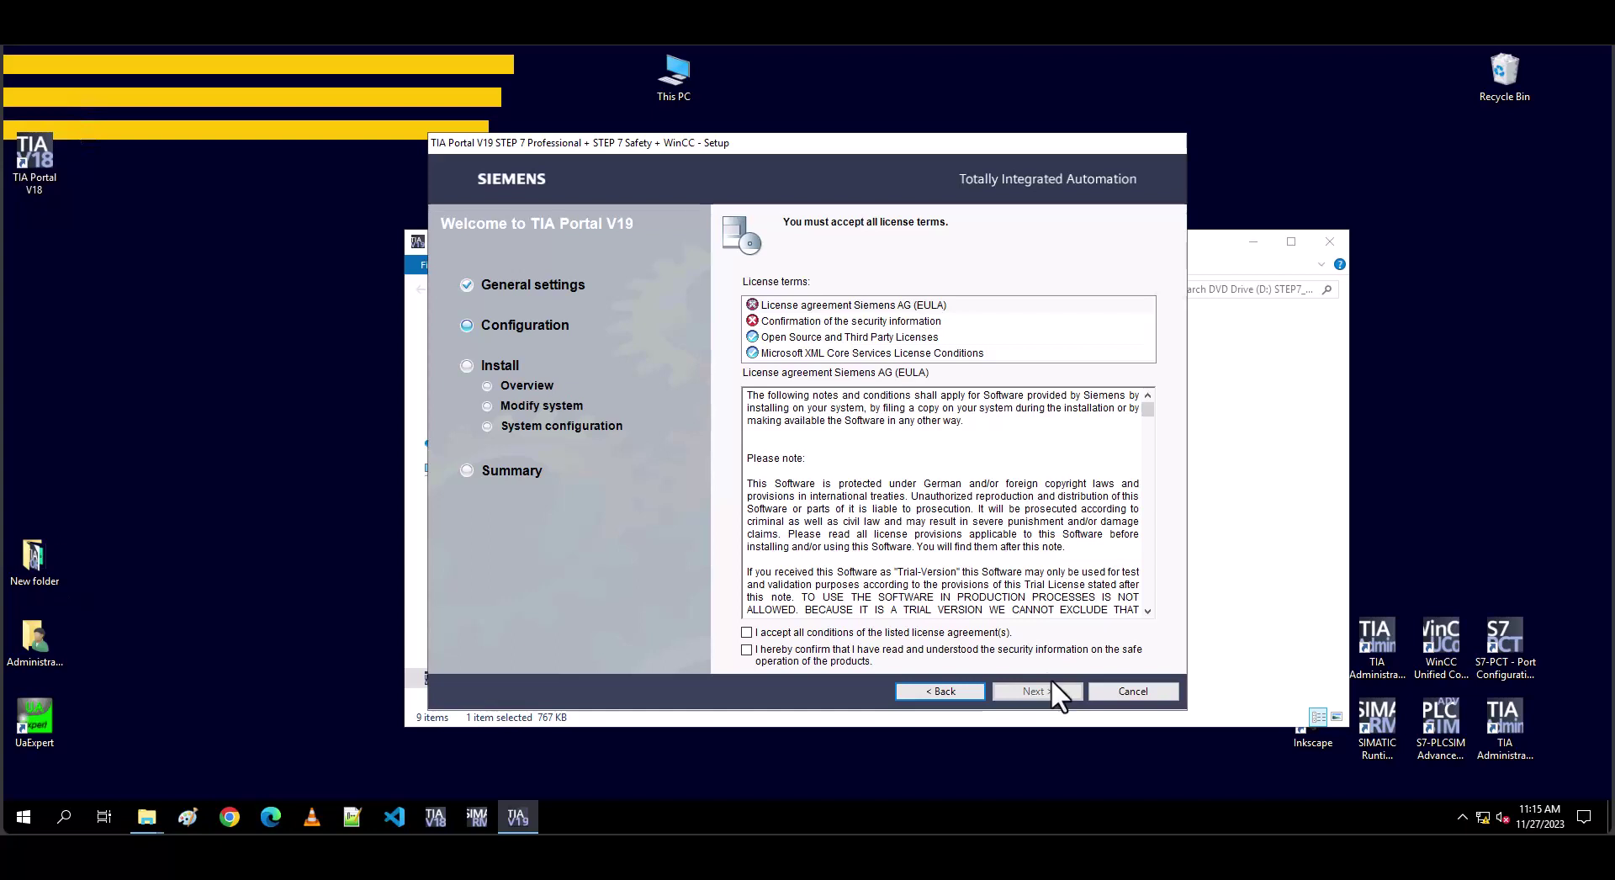
- Accept all license conditions and confirm the security information for the TIA Portal V19 setup
scroll(785, 640, down, 1)
scroll(791, 652, down, 1)
click(791, 650)
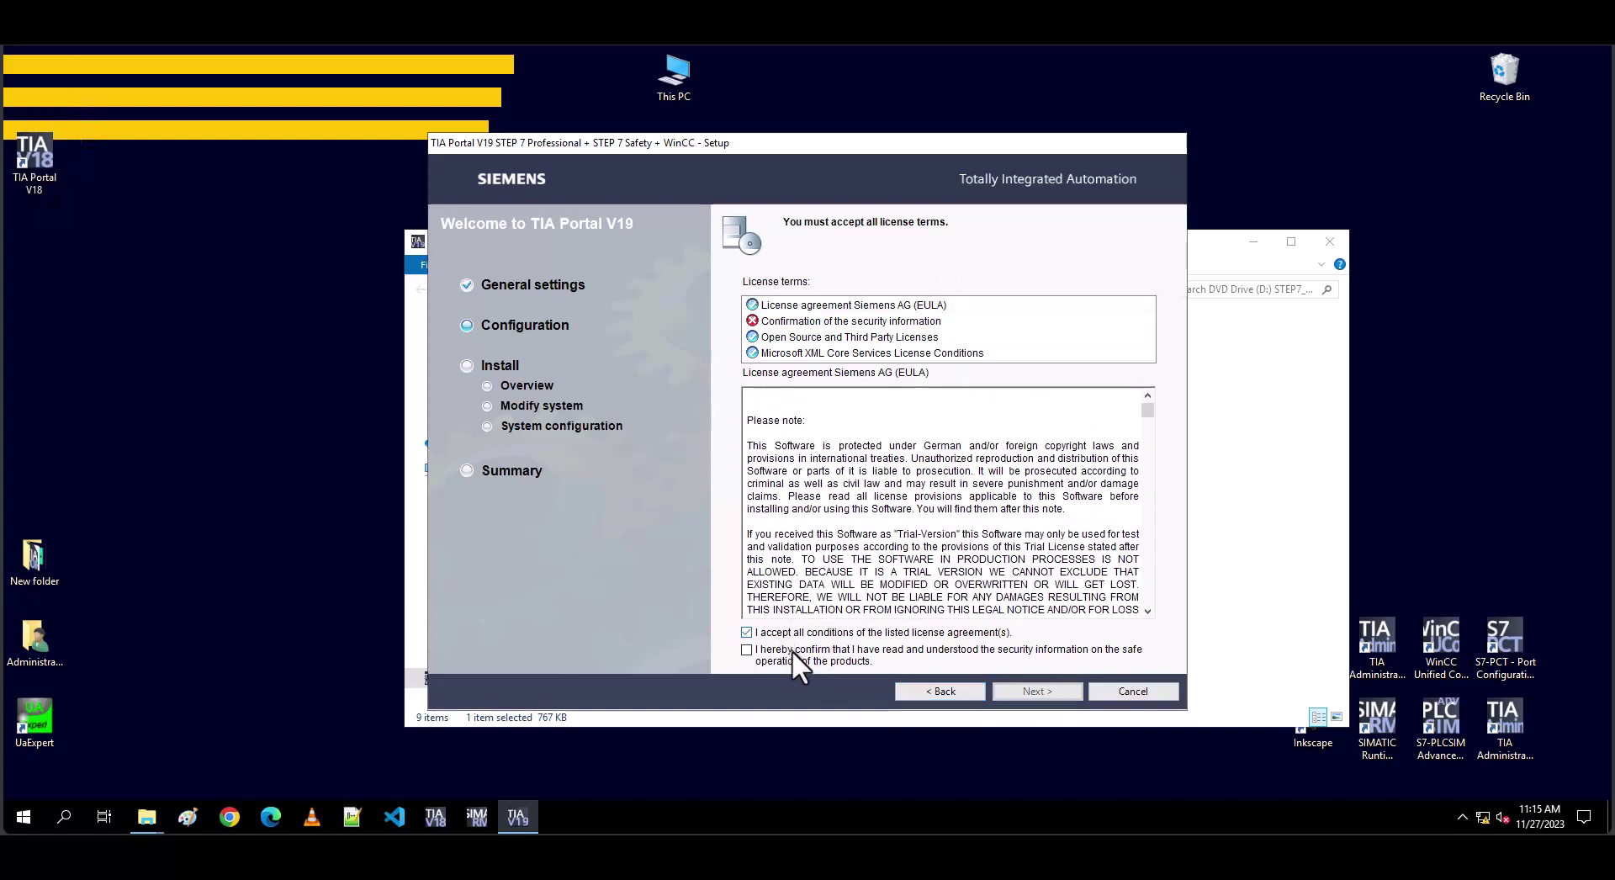
click(1018, 692)
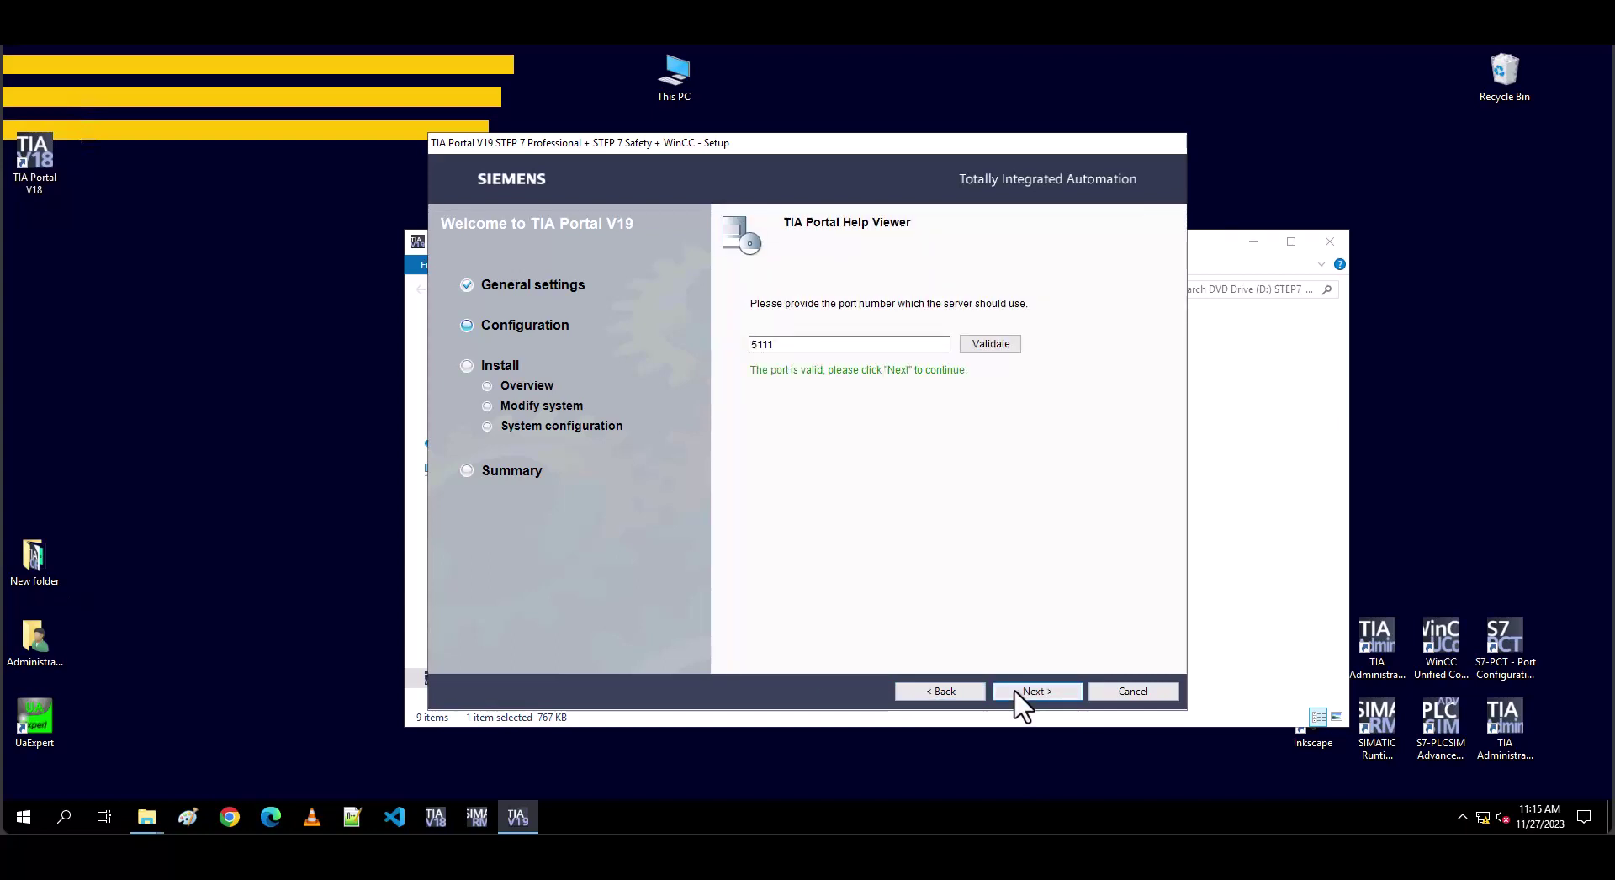
- Keep port 5111 for the TIA Portal Help Viewer and TIA Automation Software Update Server as the update source
click(1021, 691)
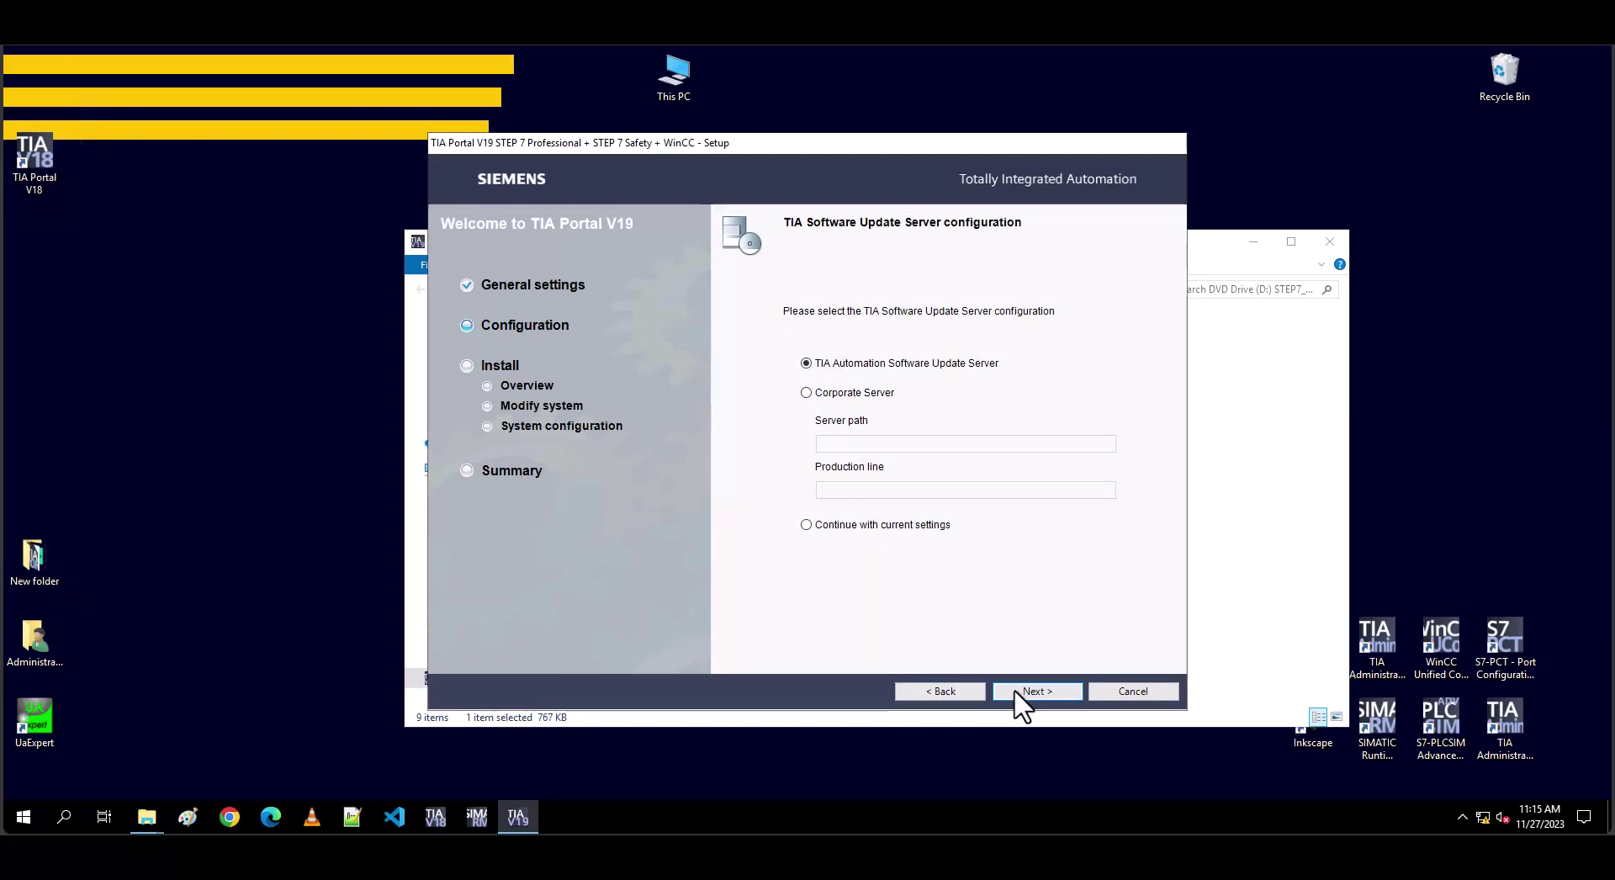
click(1021, 691)
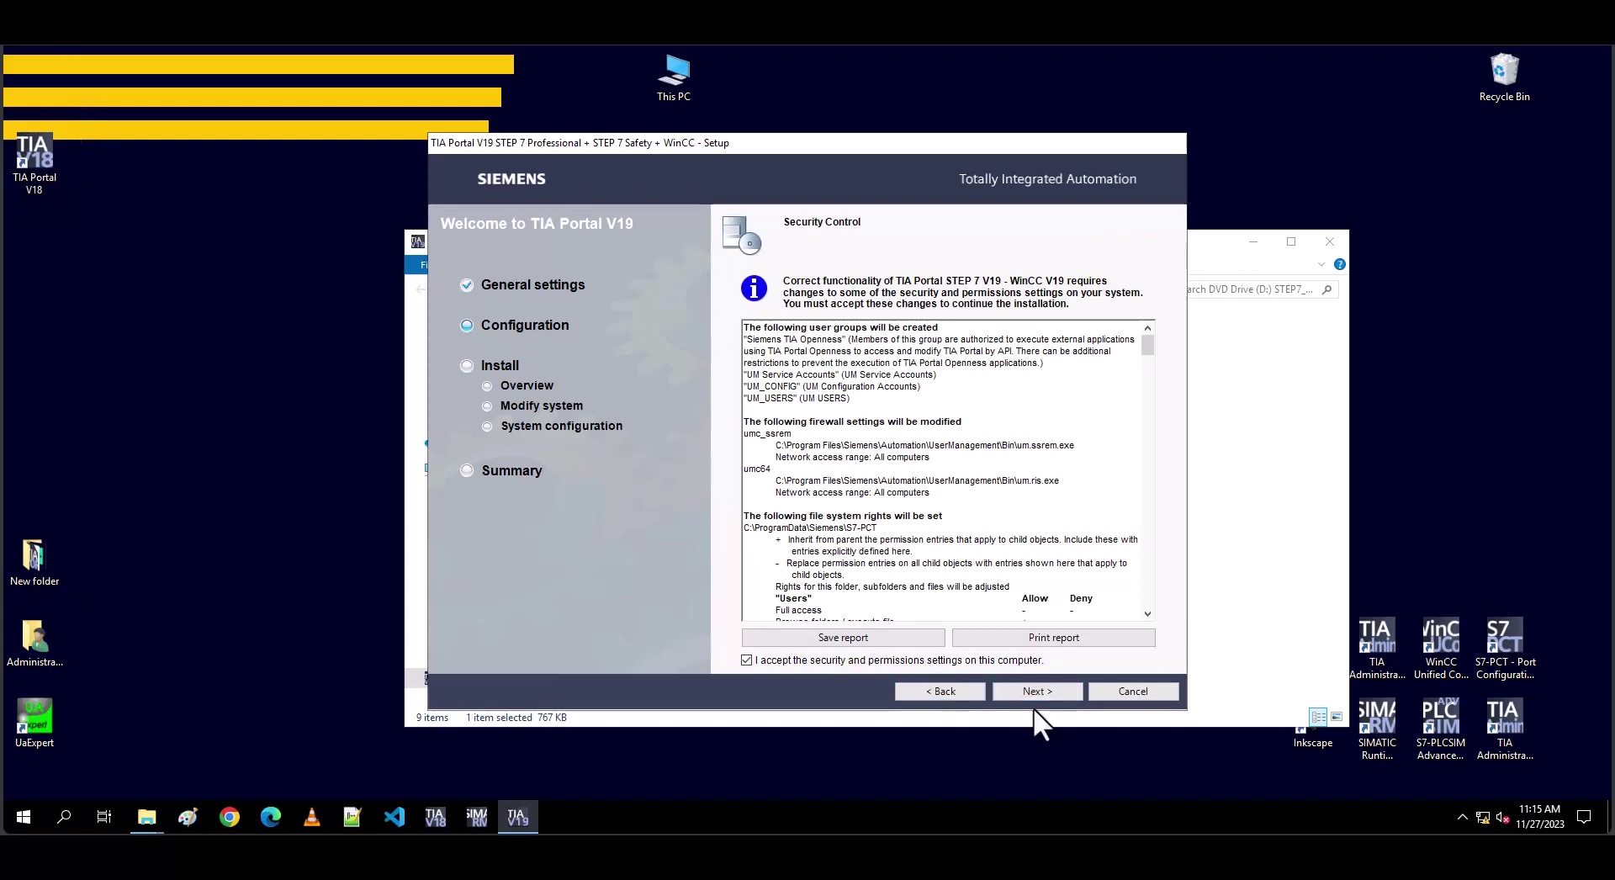
- Accept the security and permissions settings and start the TIA Portal V19 installation
click(1035, 697)
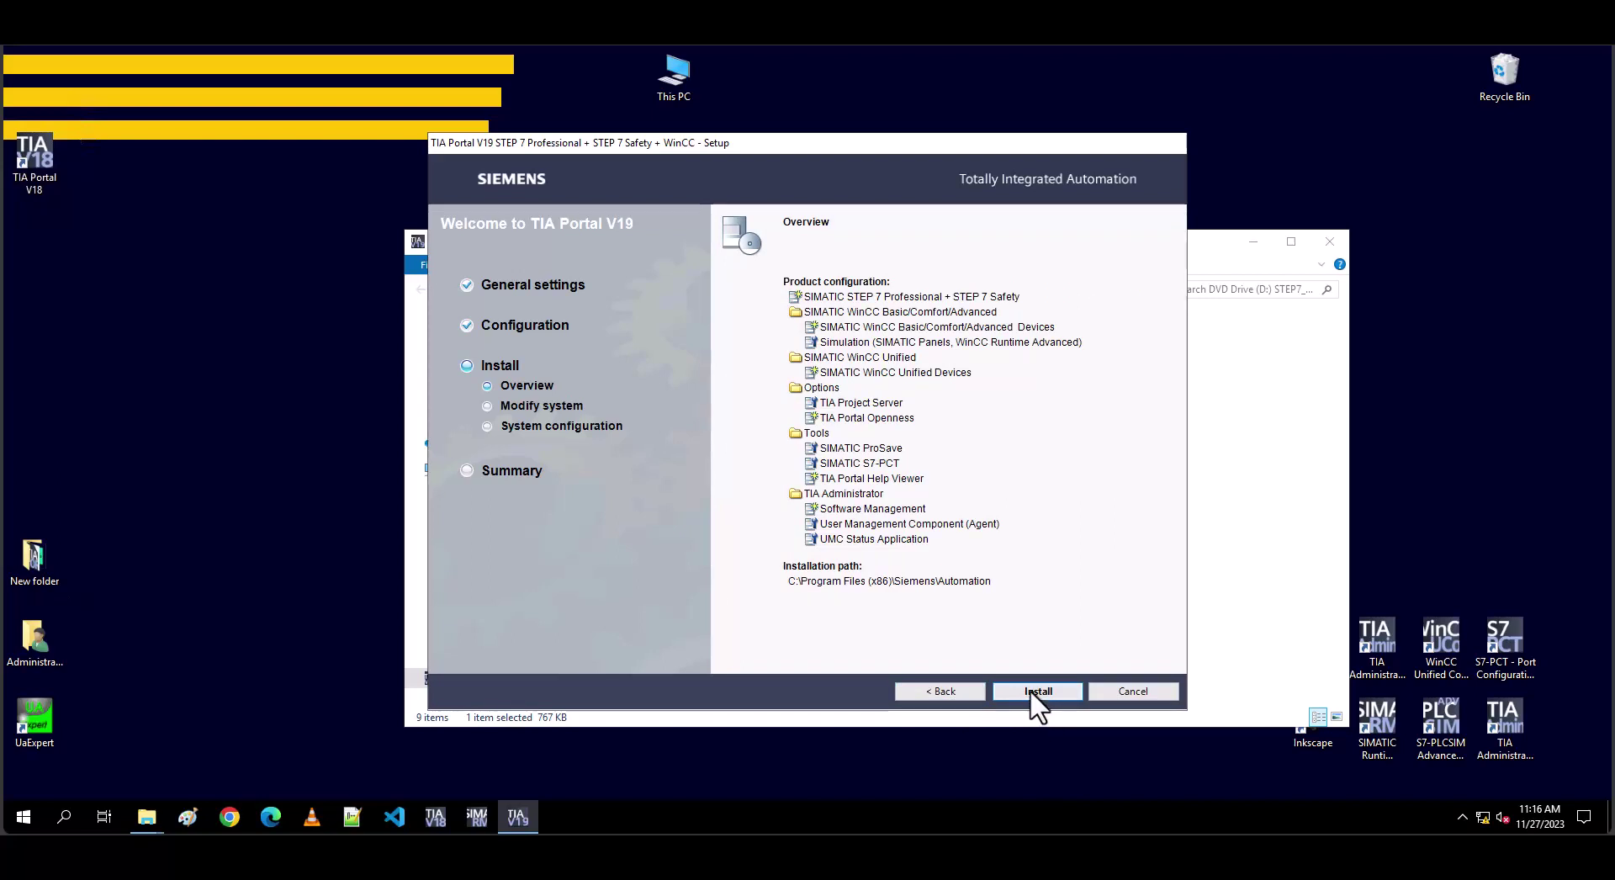
click(1032, 692)
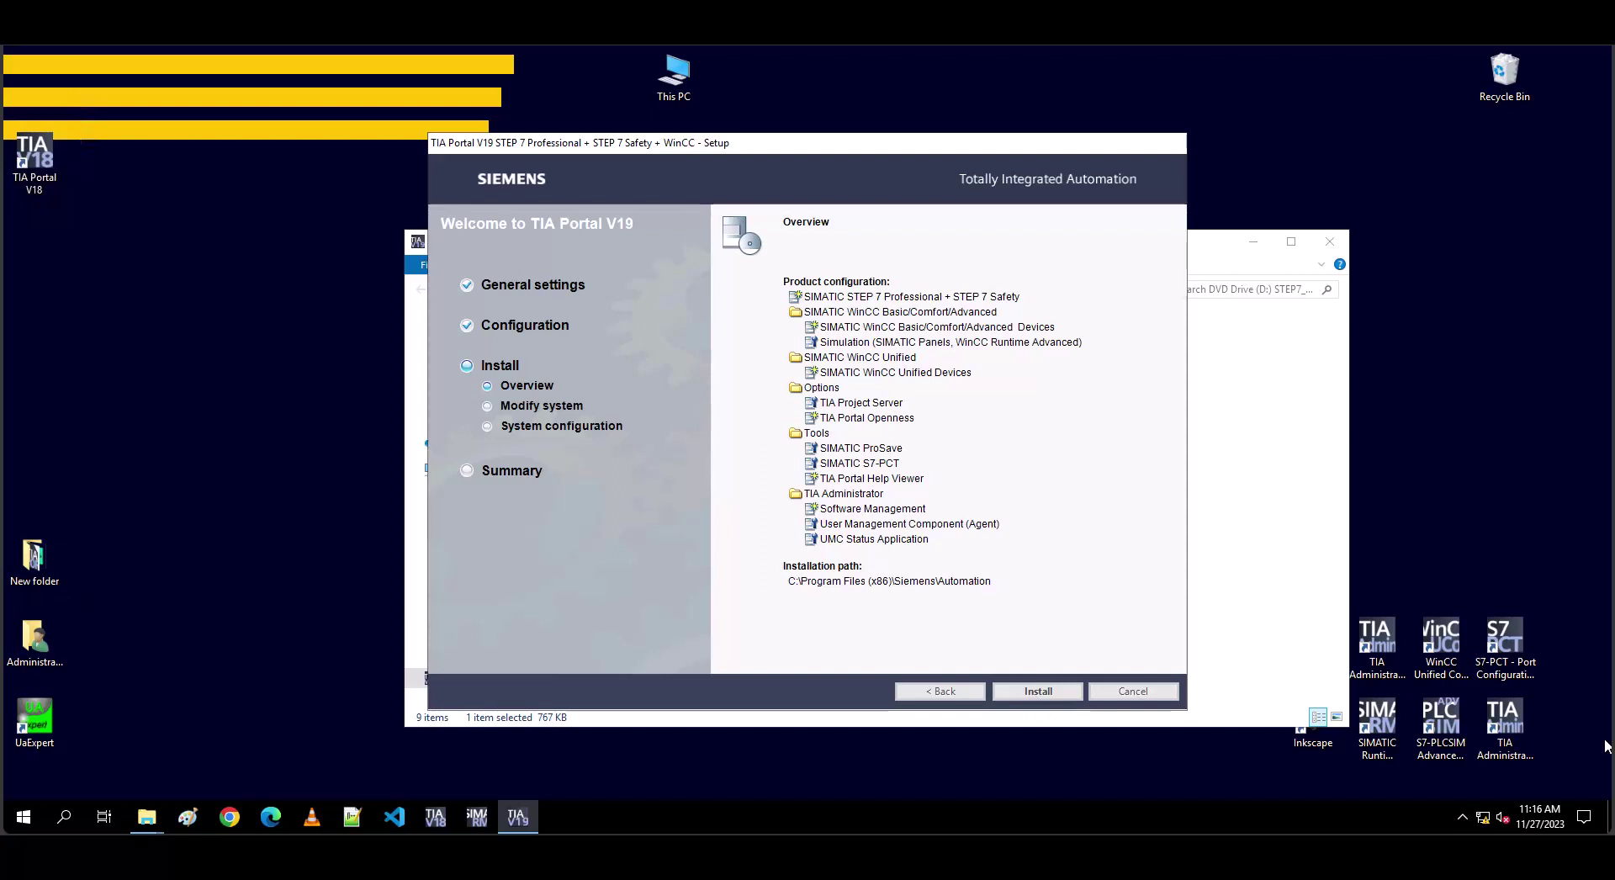
click(1037, 694)
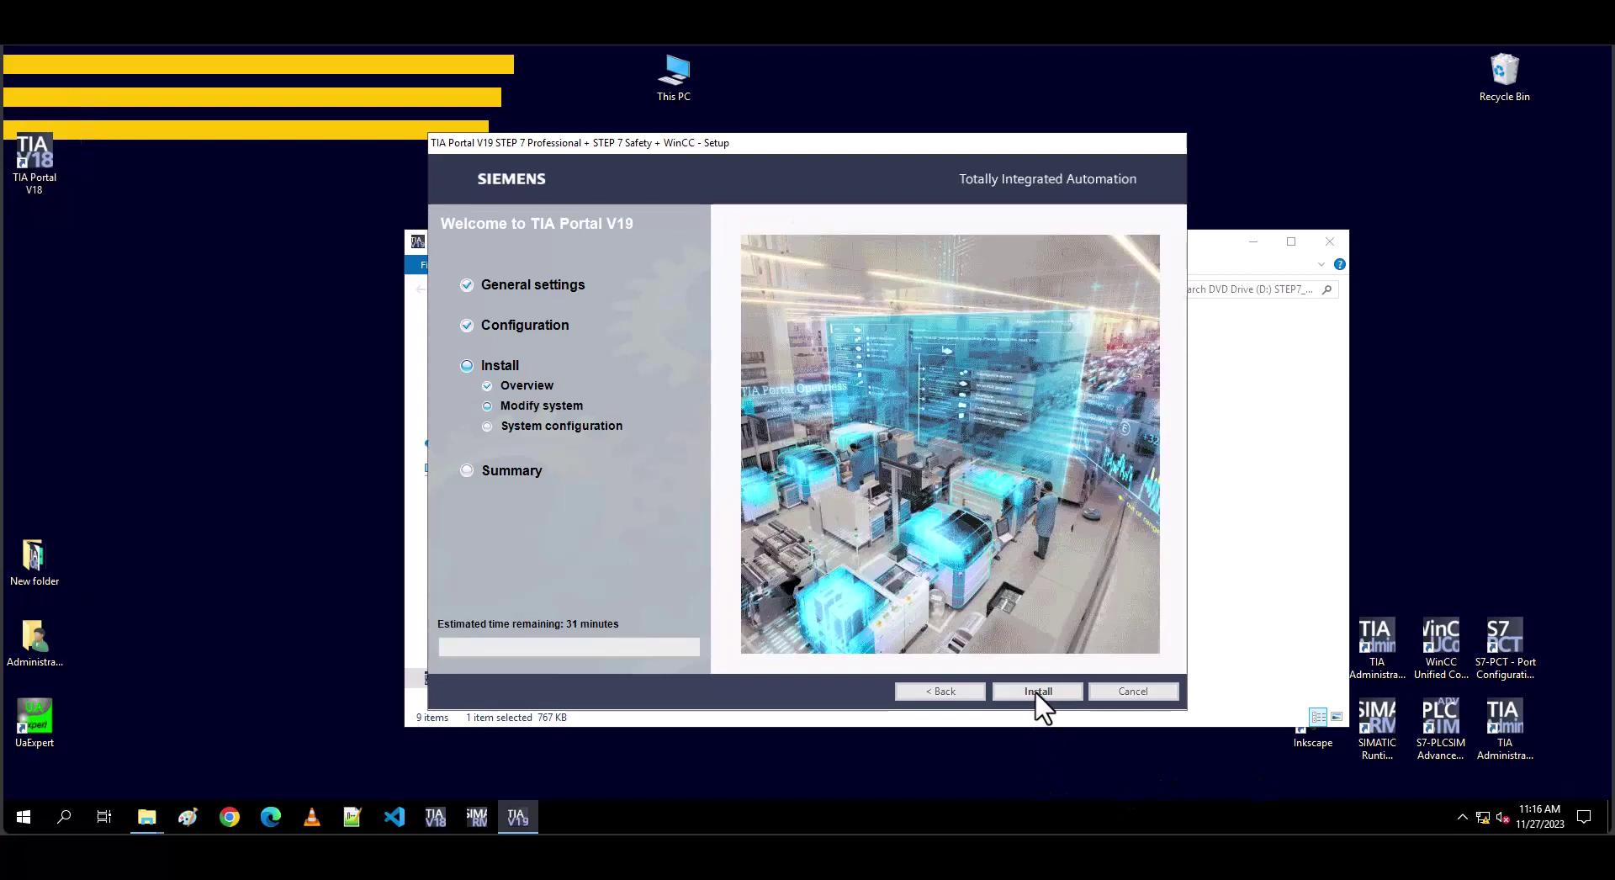
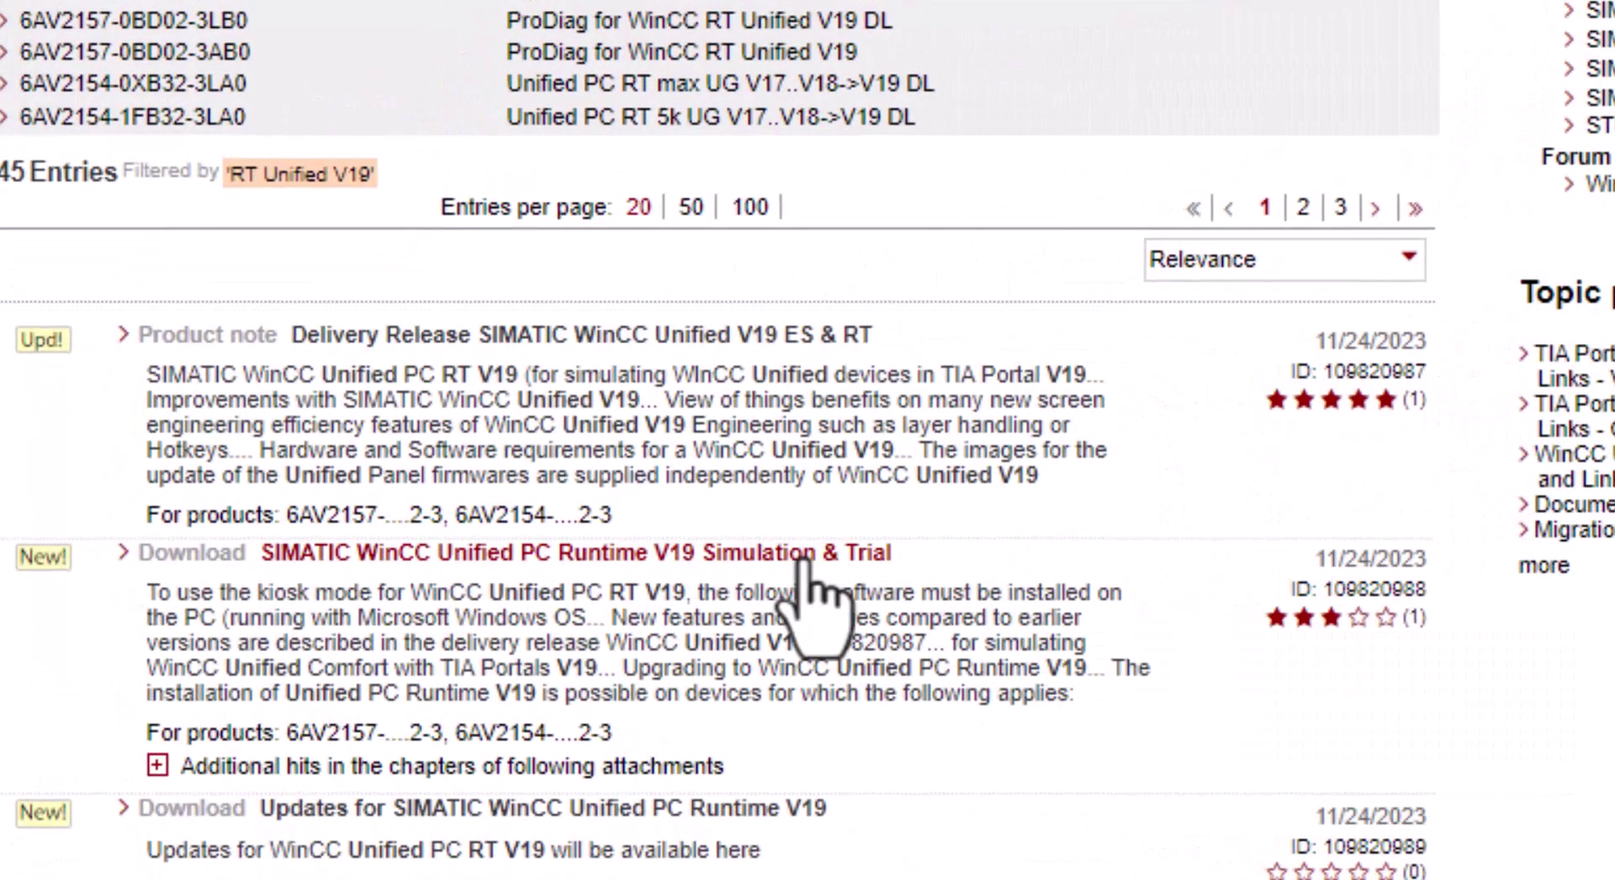
- Open the "SIMATIC WinCC Unified PC Runtime V19 Simulation & Trial" entry and download SIMATIC_WinCC_Unified_V19.iso
click(803, 557)
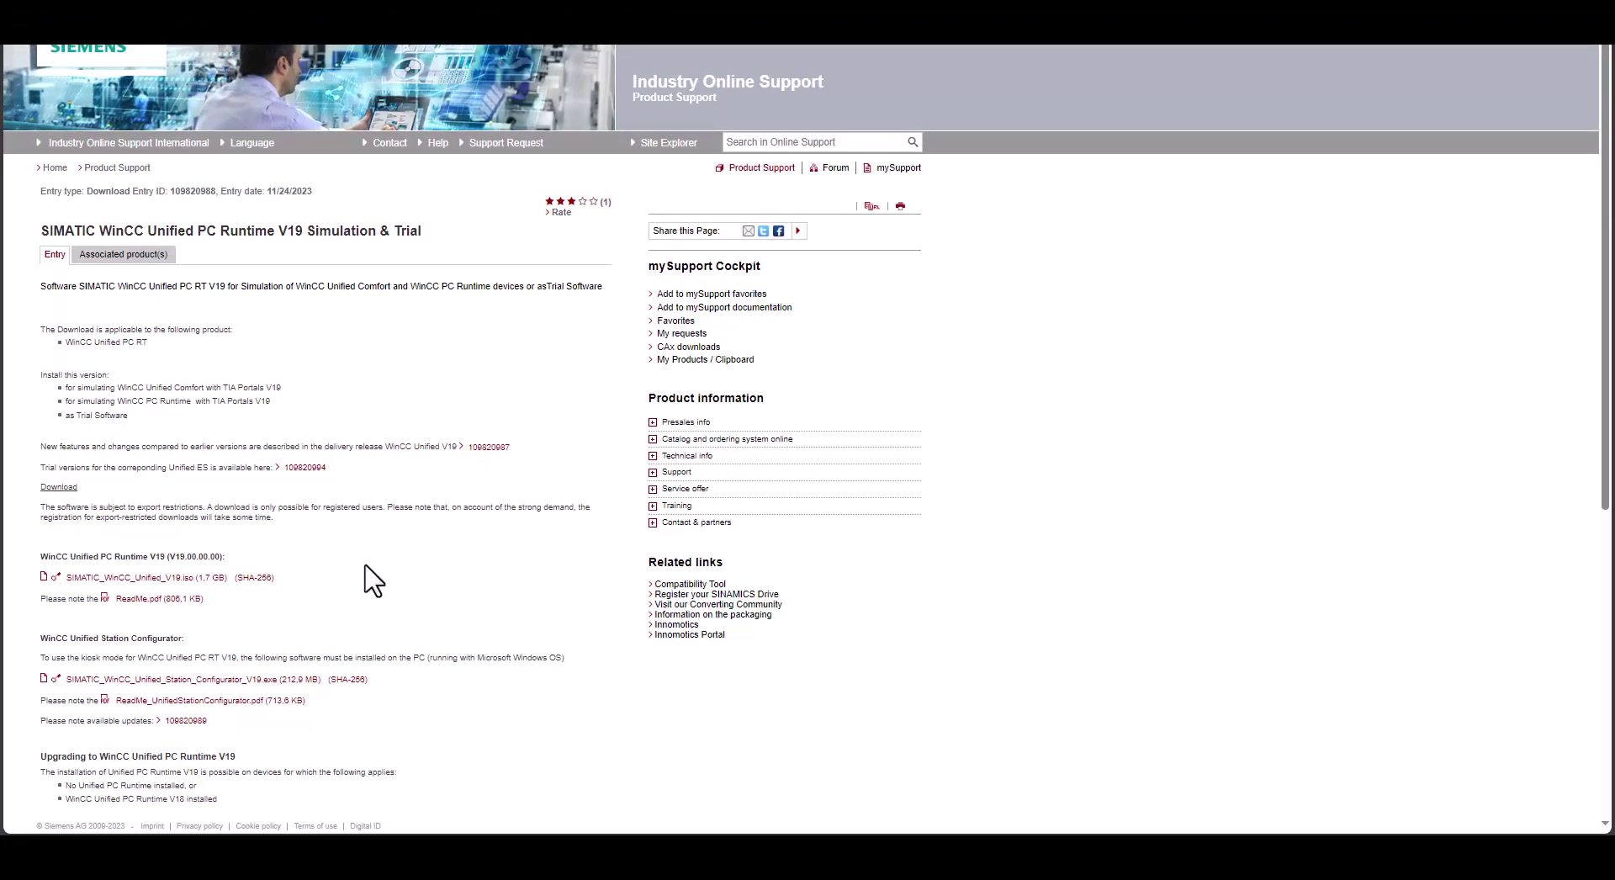
scroll(371, 576, down, 2)
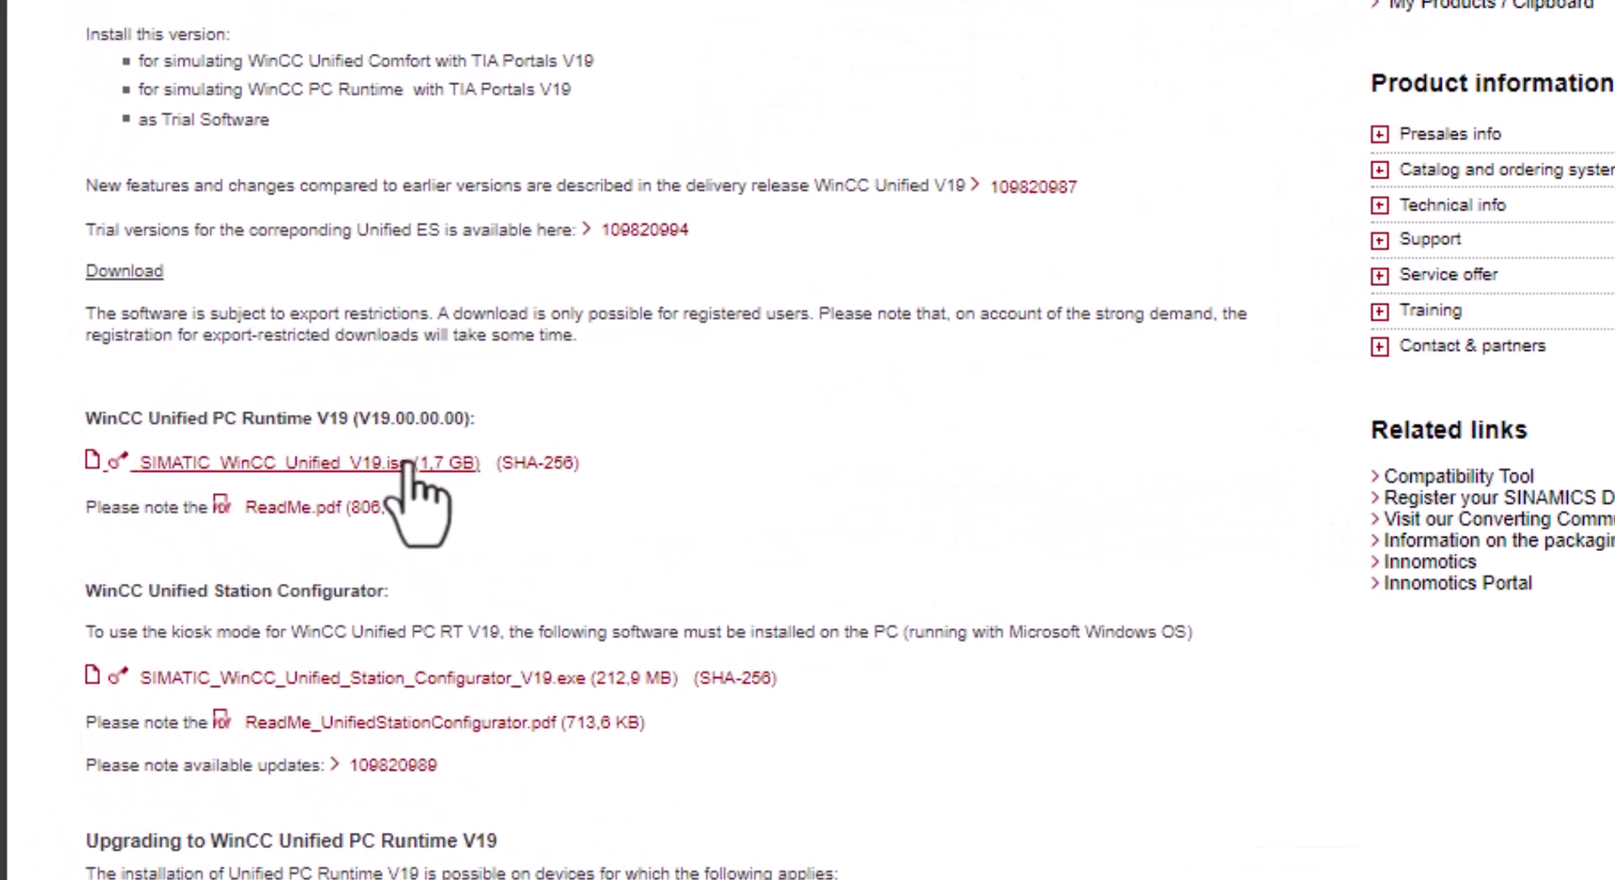
click(409, 465)
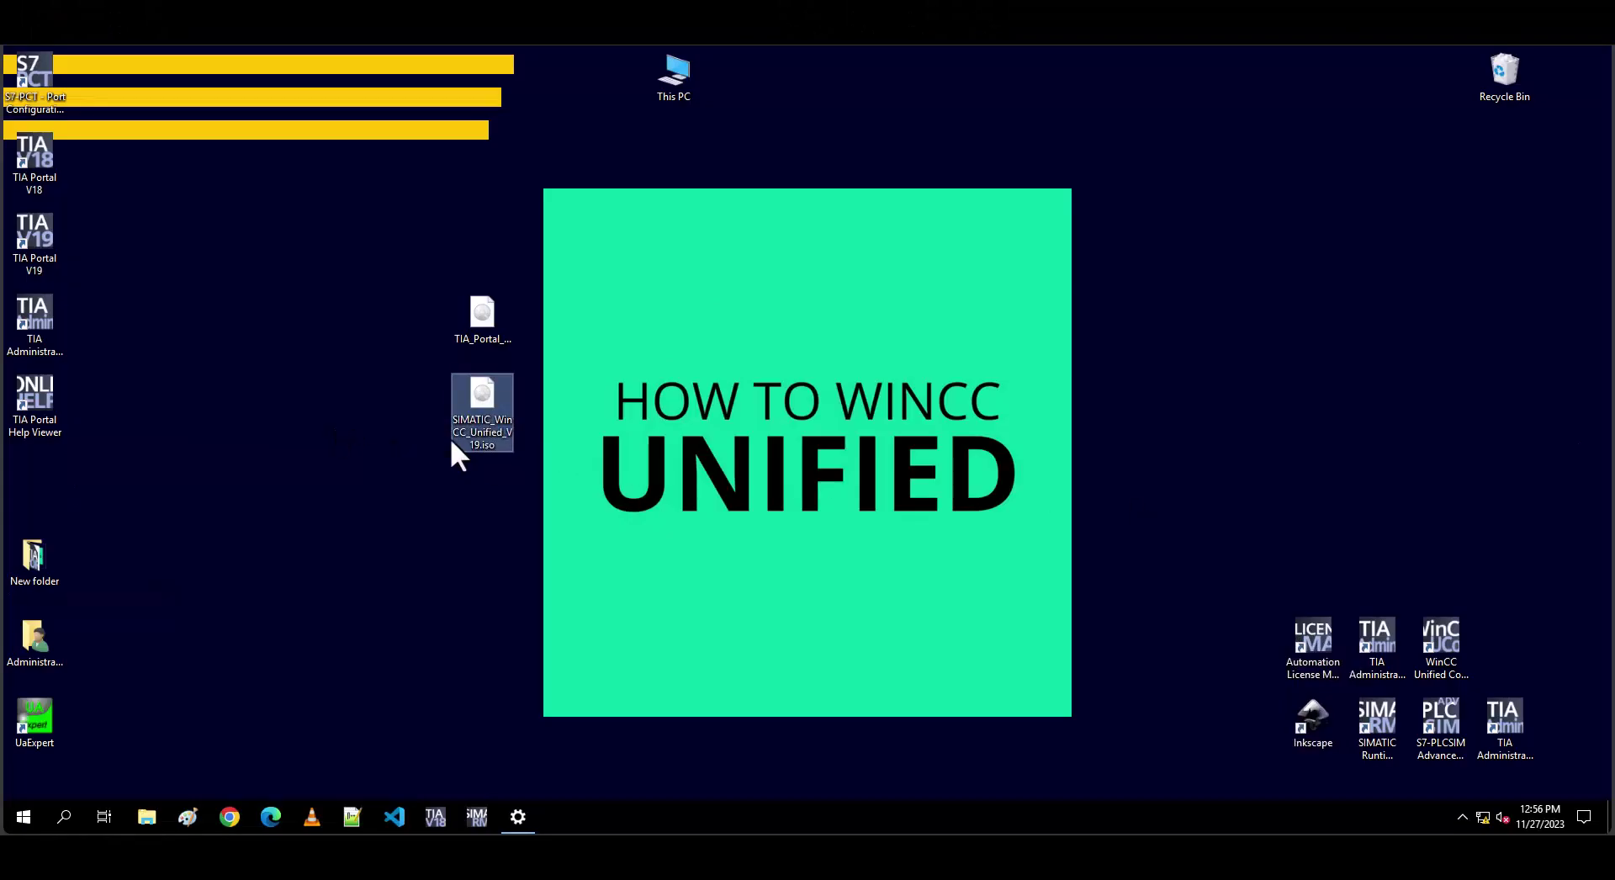
- Mount SIMATIC_WinCC_Unified_V19.iso from the desktop and launch Start.exe from the mounted drive
drag(490, 429, 488, 510)
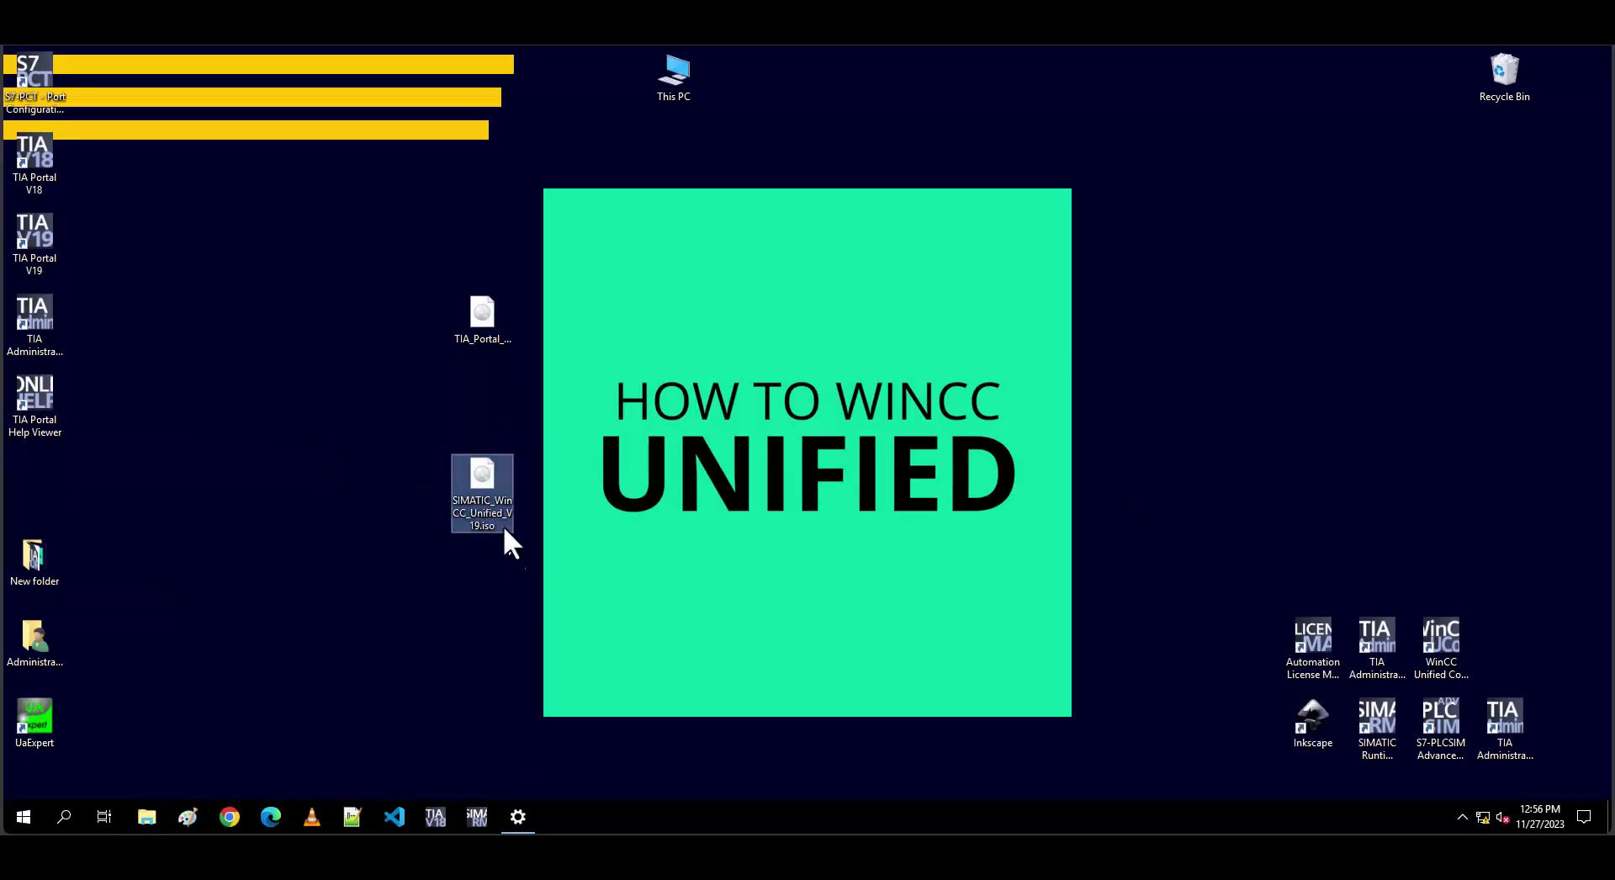
right_click(490, 493)
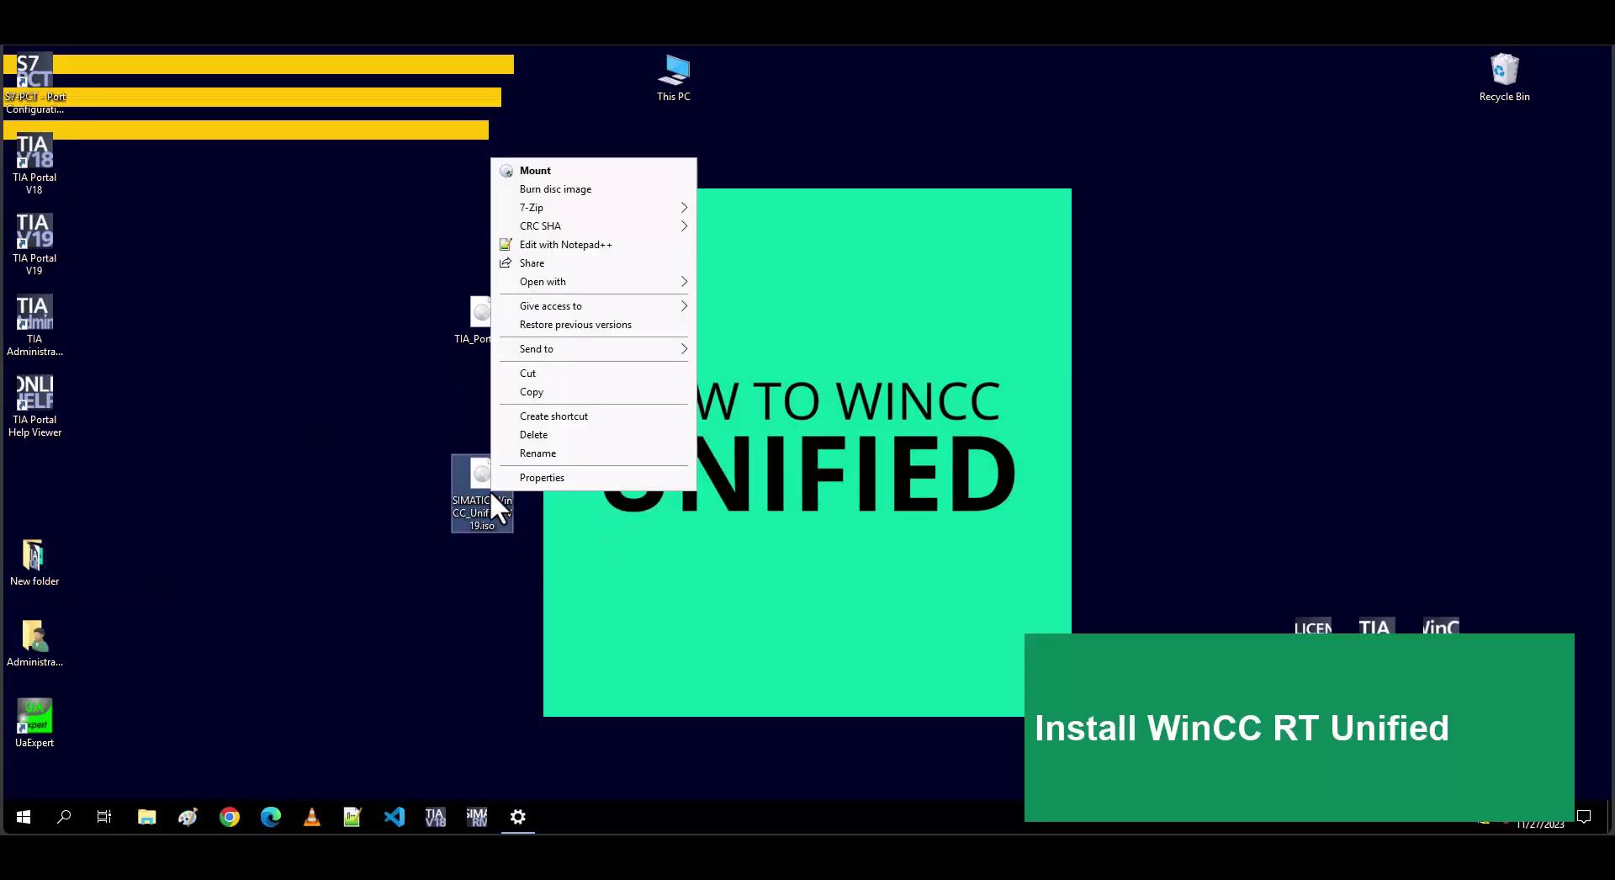
click(572, 174)
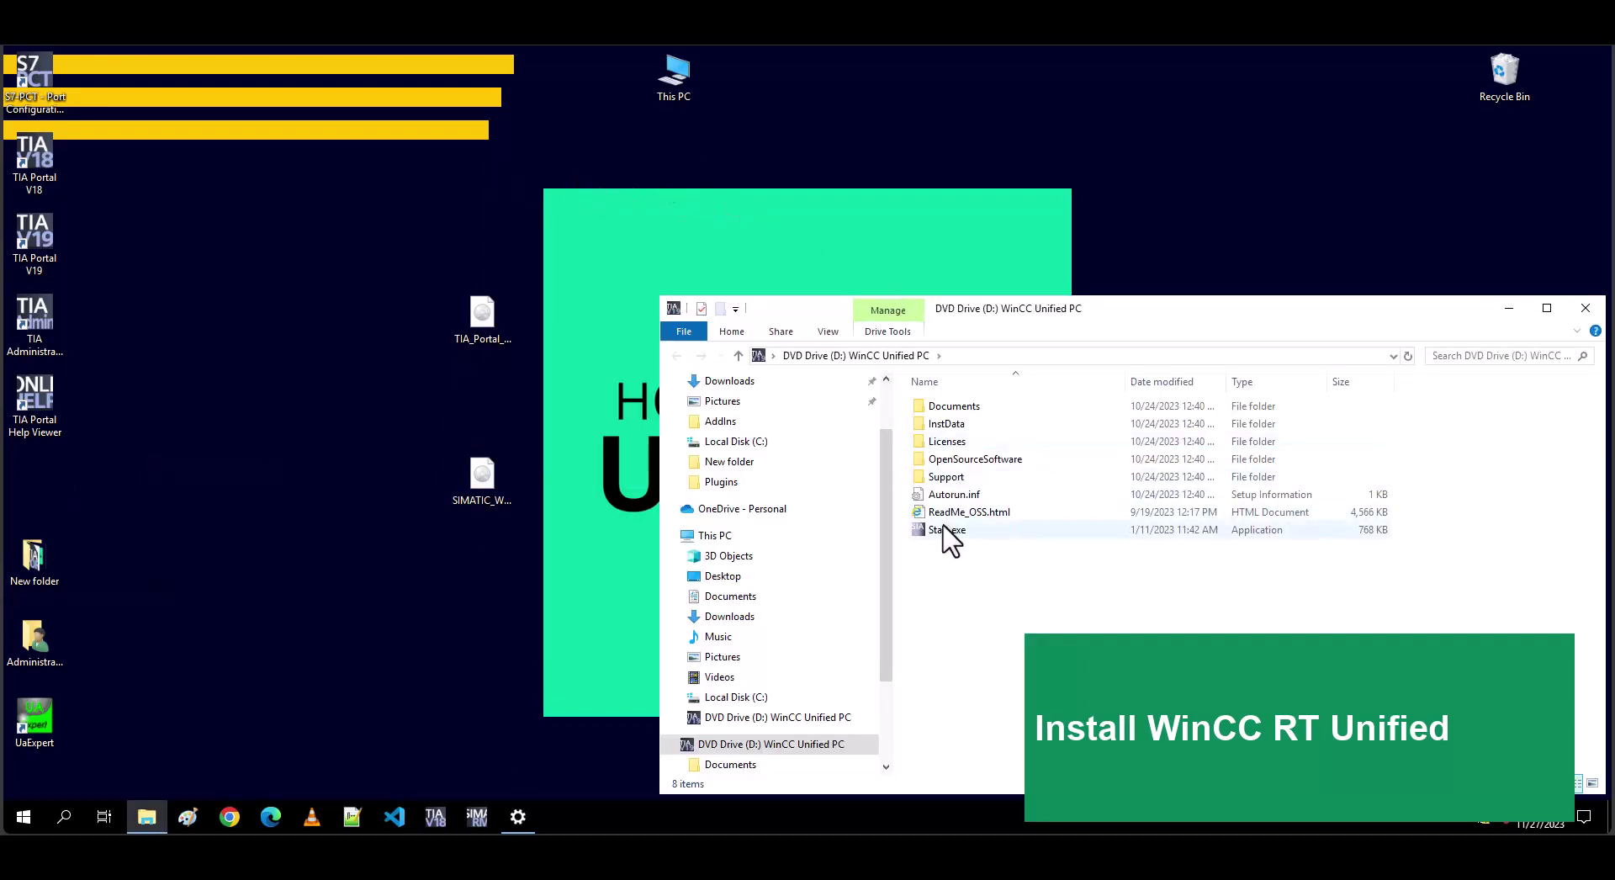
right_click(939, 530)
click(1019, 557)
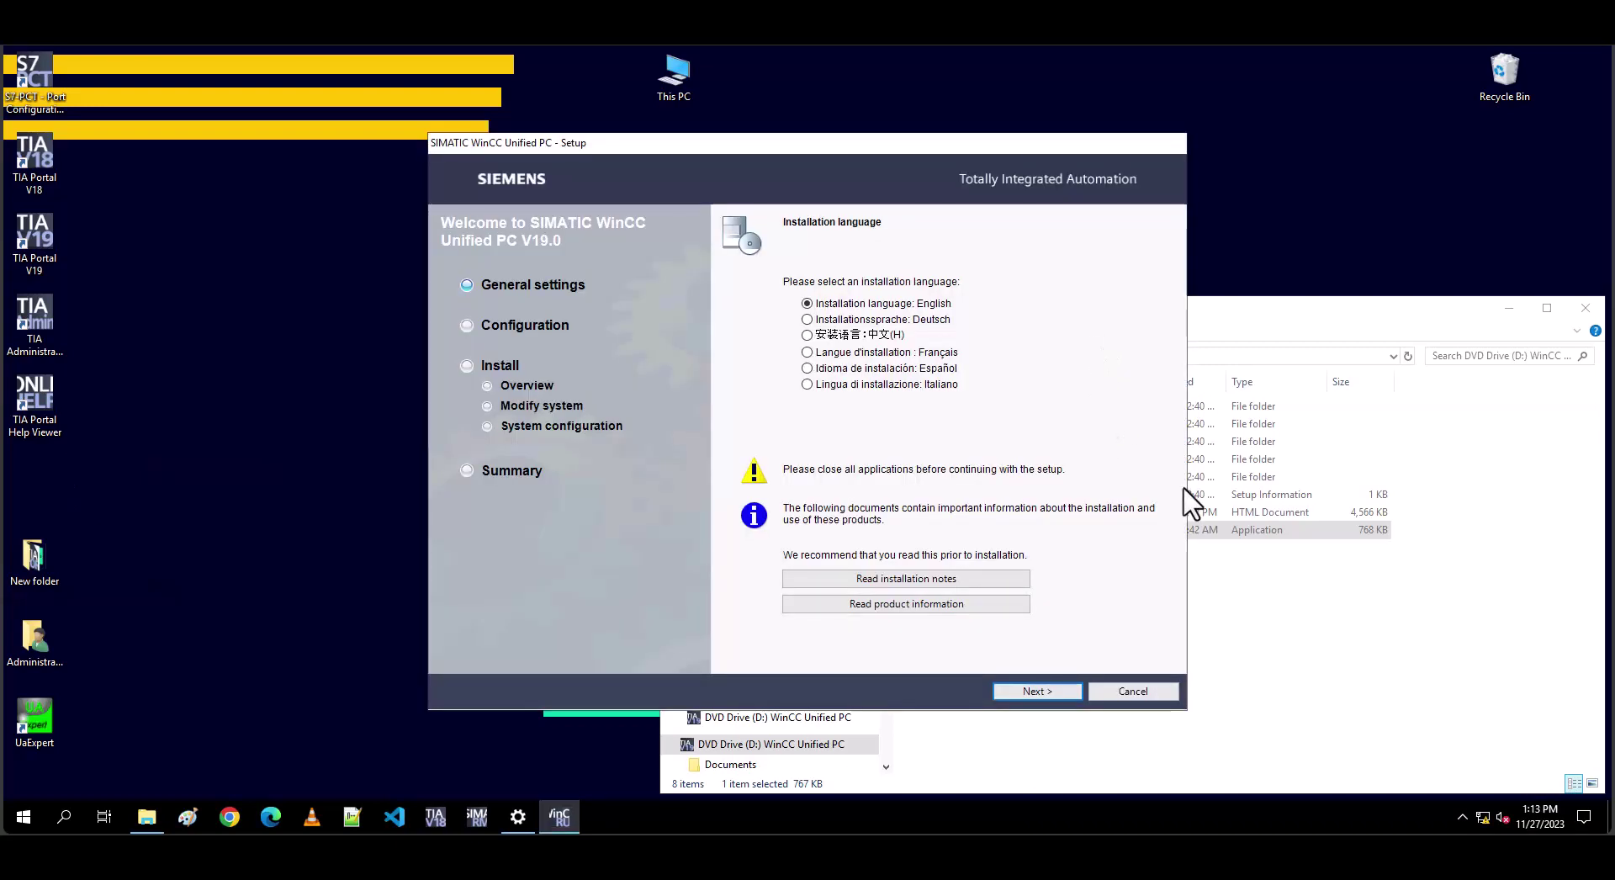
- Continue the WinCC Unified PC setup in English as Modify/Upgrade, keeping the preselected Runtime, Local Logging and TIA Administrator features
click(1010, 691)
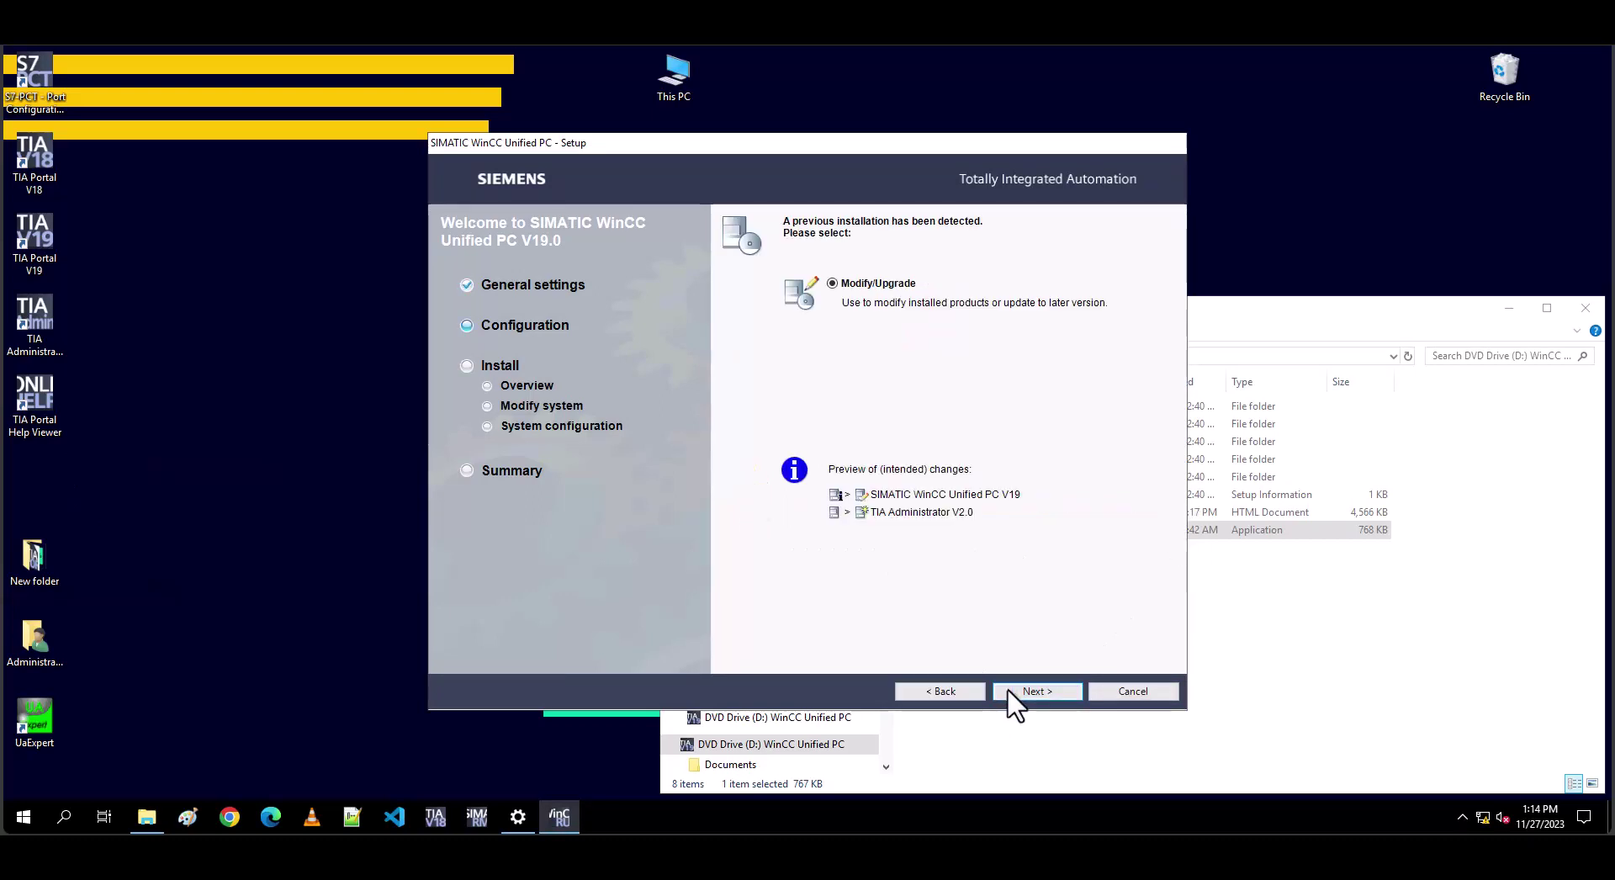
click(1056, 692)
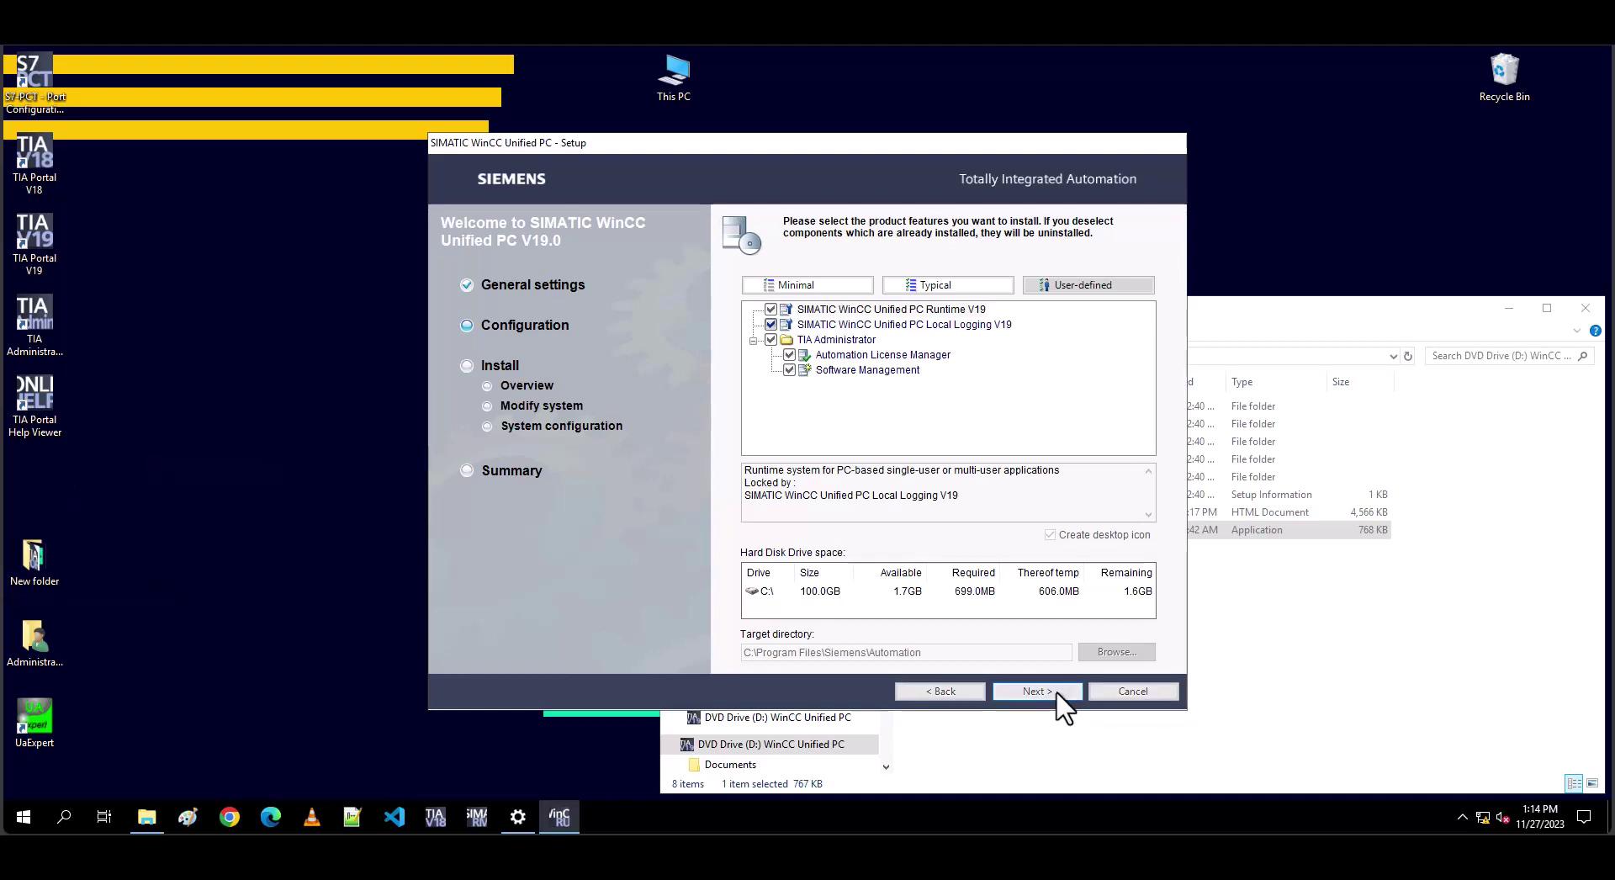
click(1057, 691)
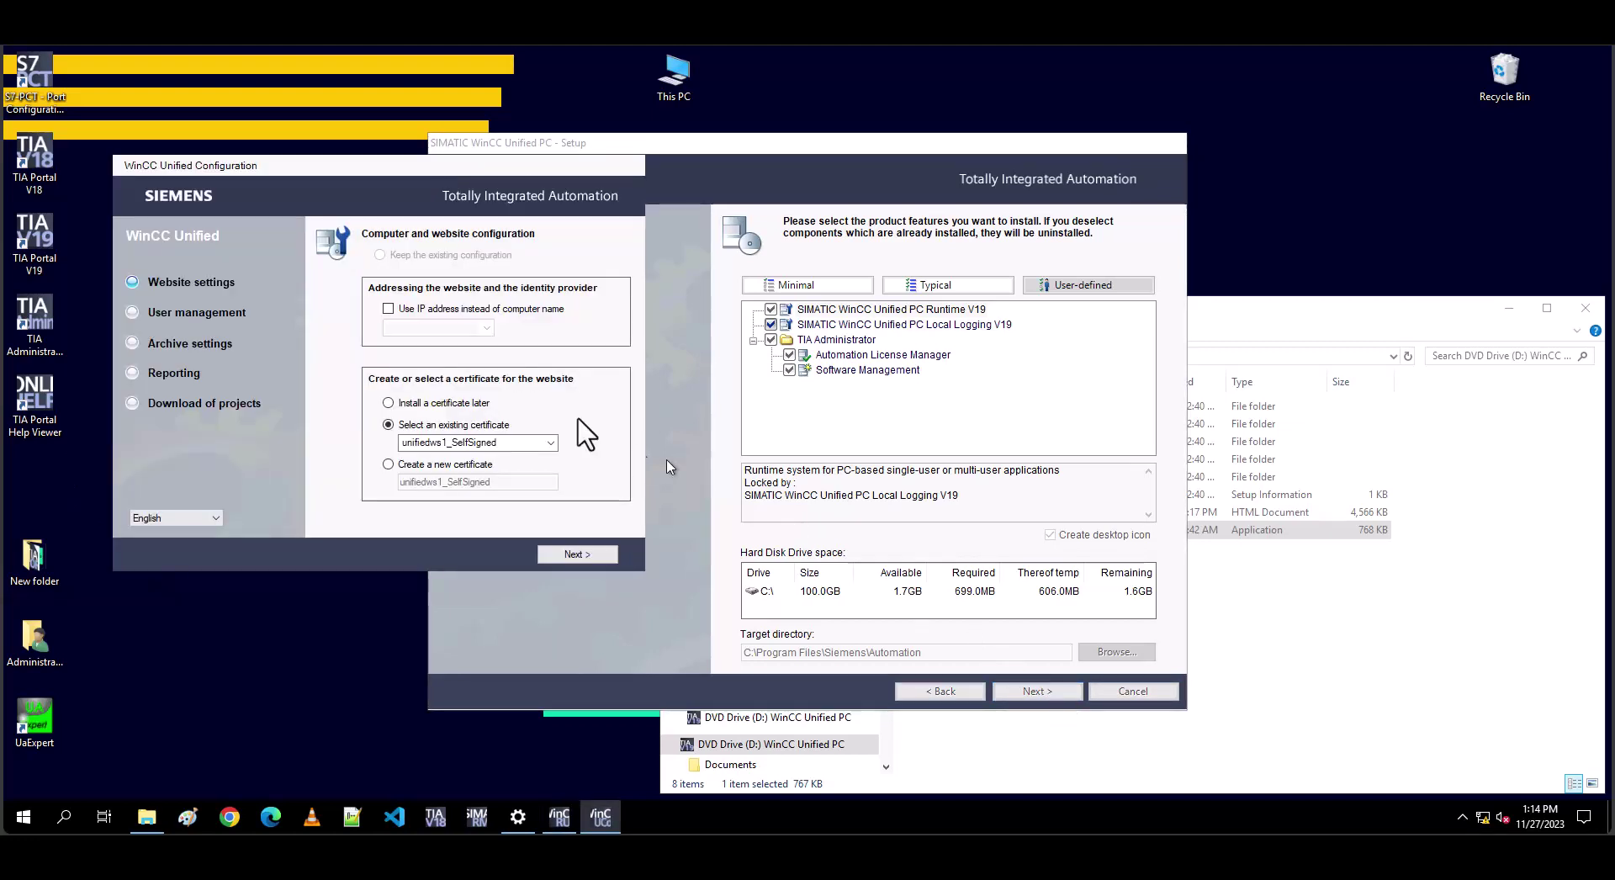
- Complete the WinCC Unified configuration with the existing unifiedws1_SelfSigned certificate and TIA Portal user management, leaving secure download deactivated
click(552, 555)
click(552, 557)
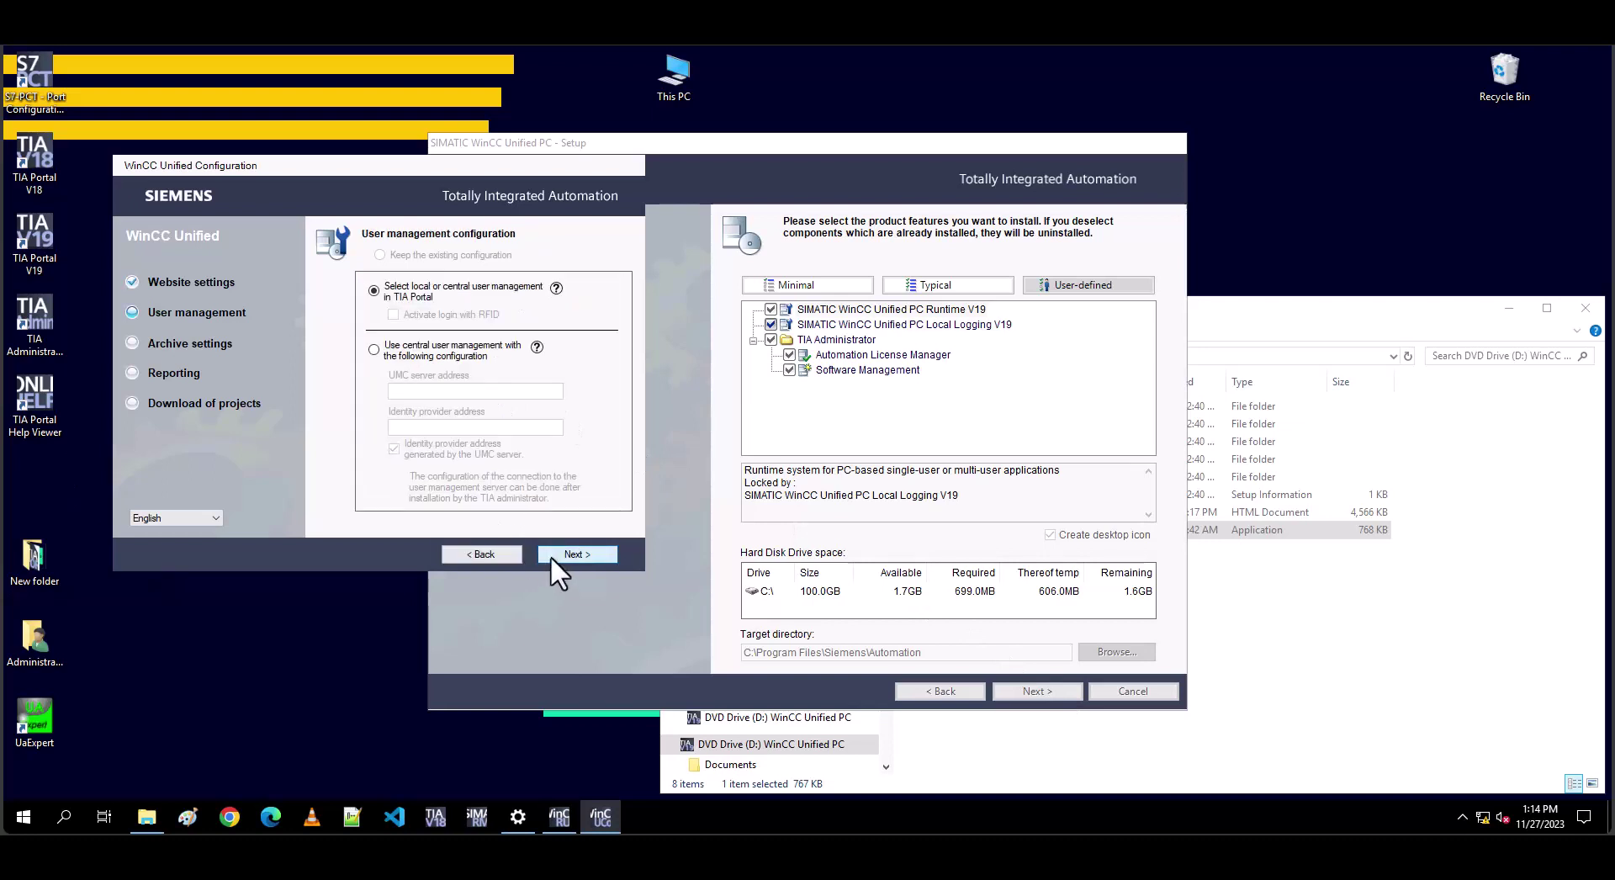
click(552, 557)
click(550, 555)
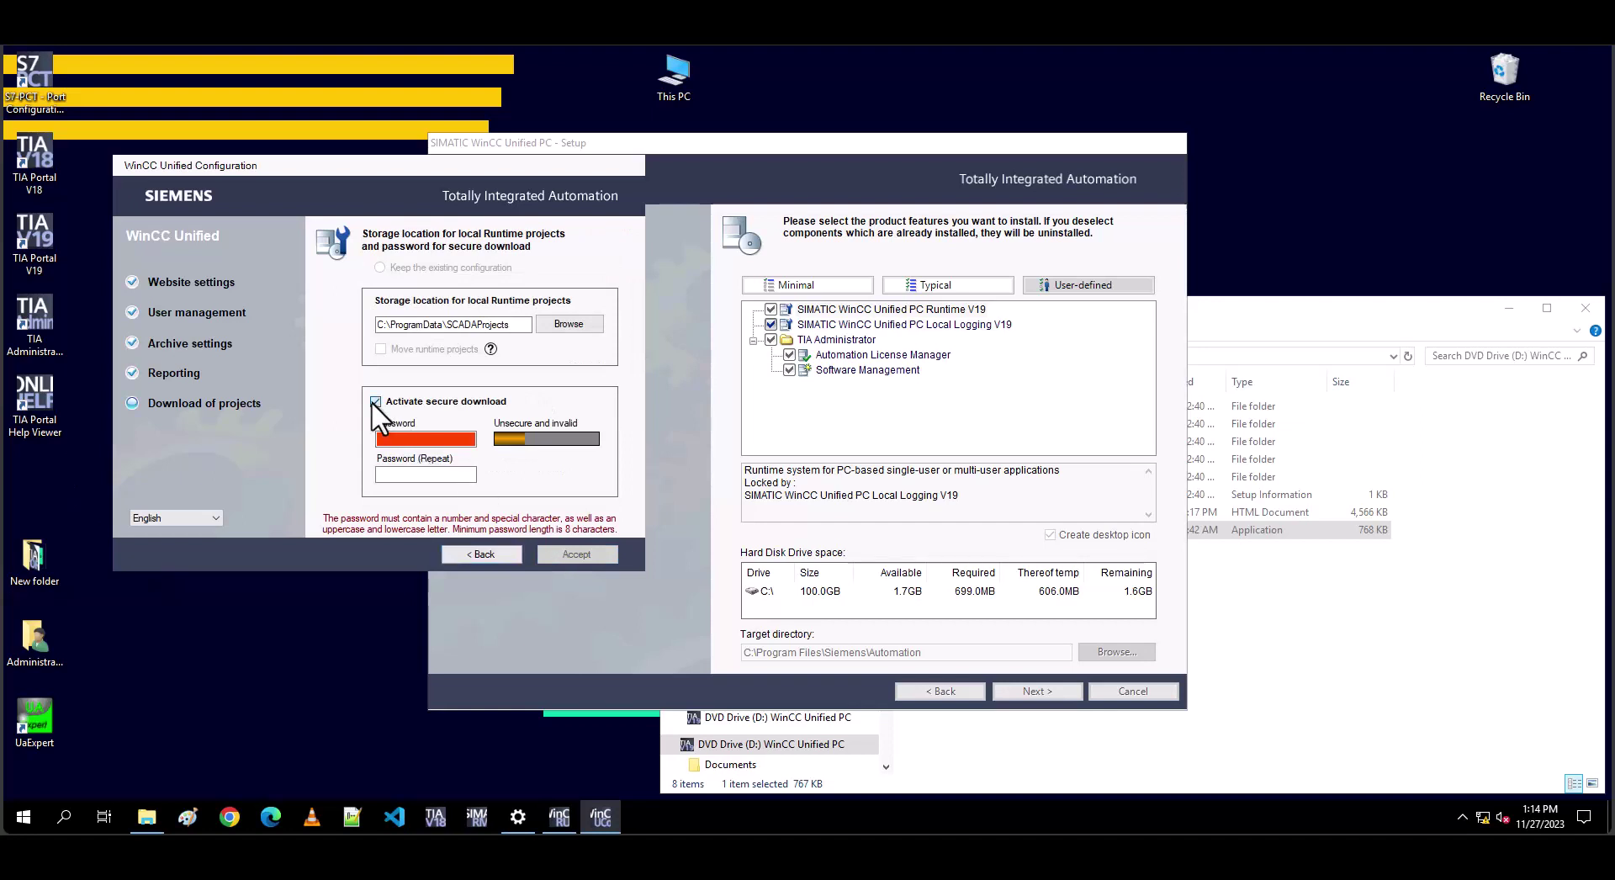
click(376, 402)
click(577, 555)
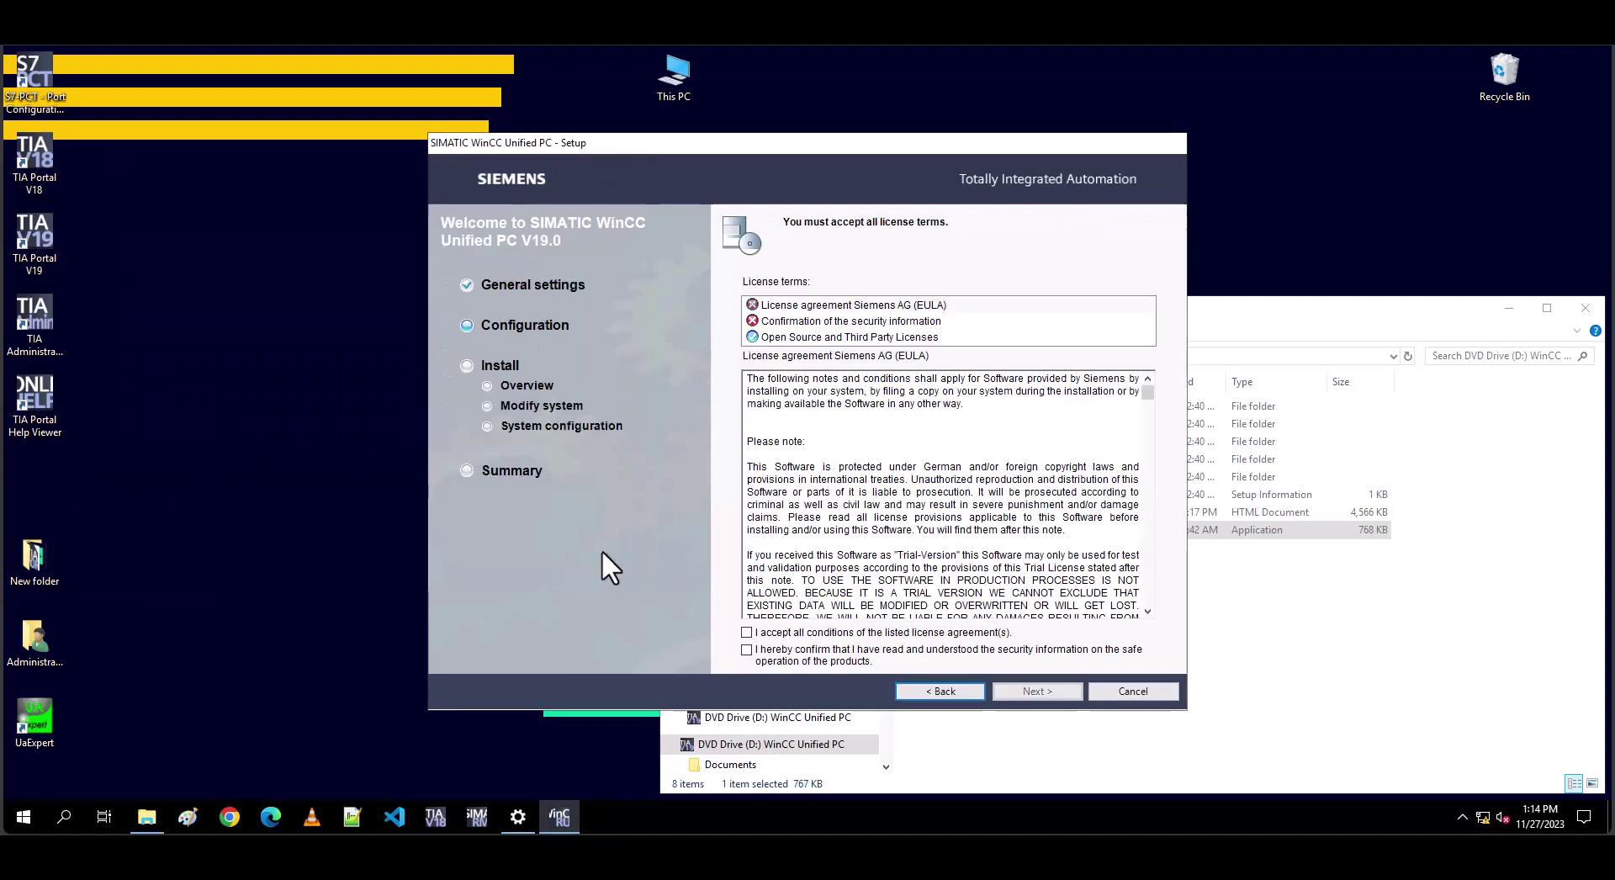
- Accept the license terms, security information and security and permissions settings, and start modifying the WinCC Unified PC installation
click(746, 631)
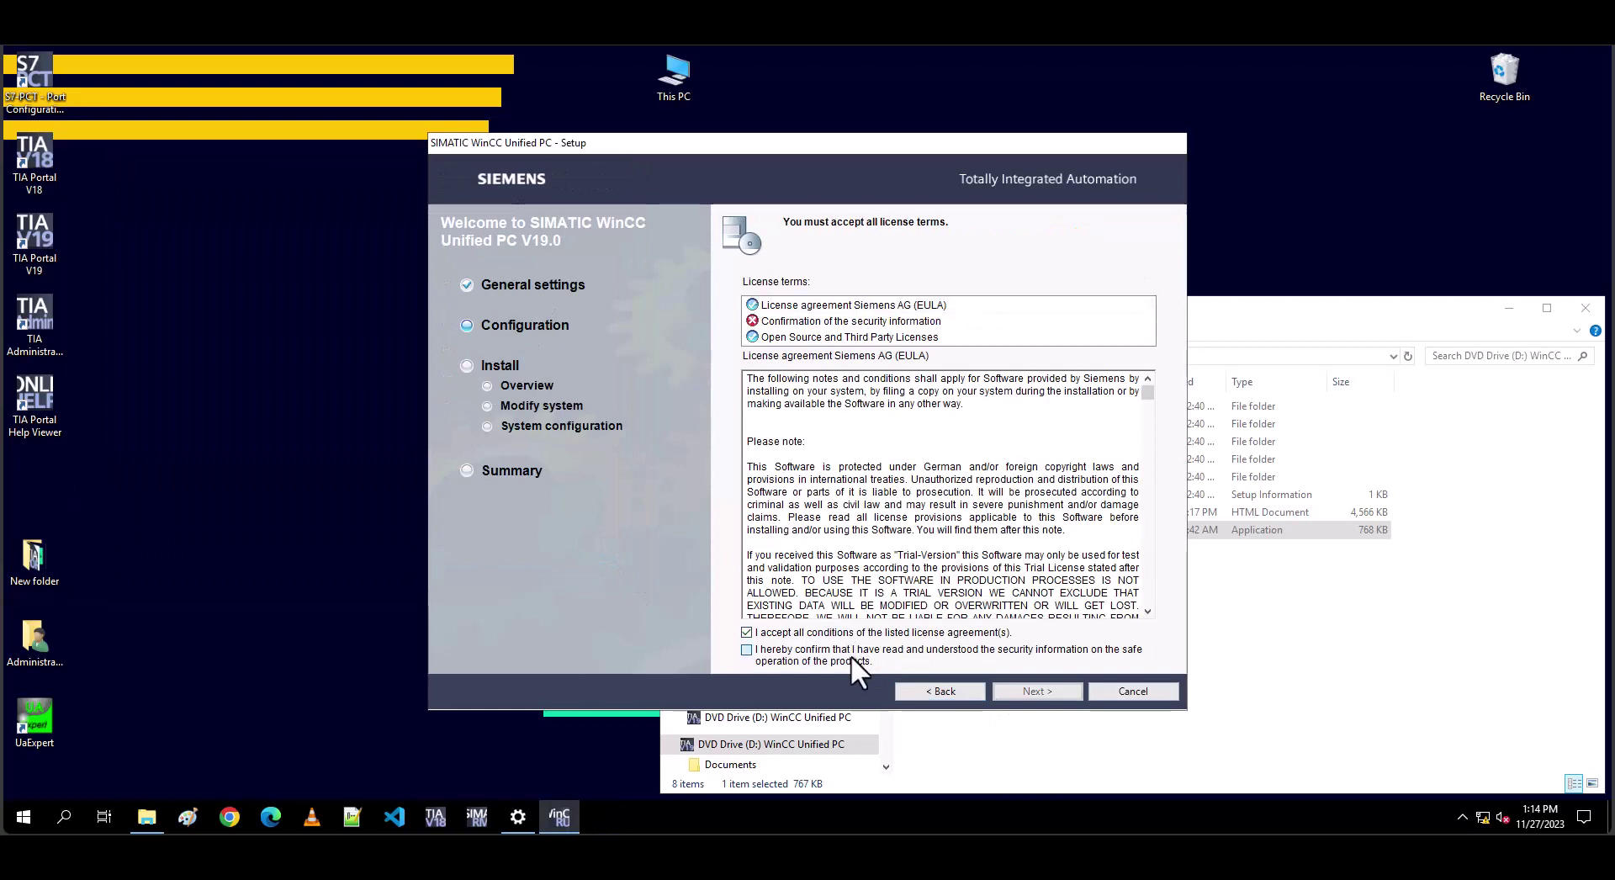
click(851, 655)
click(999, 693)
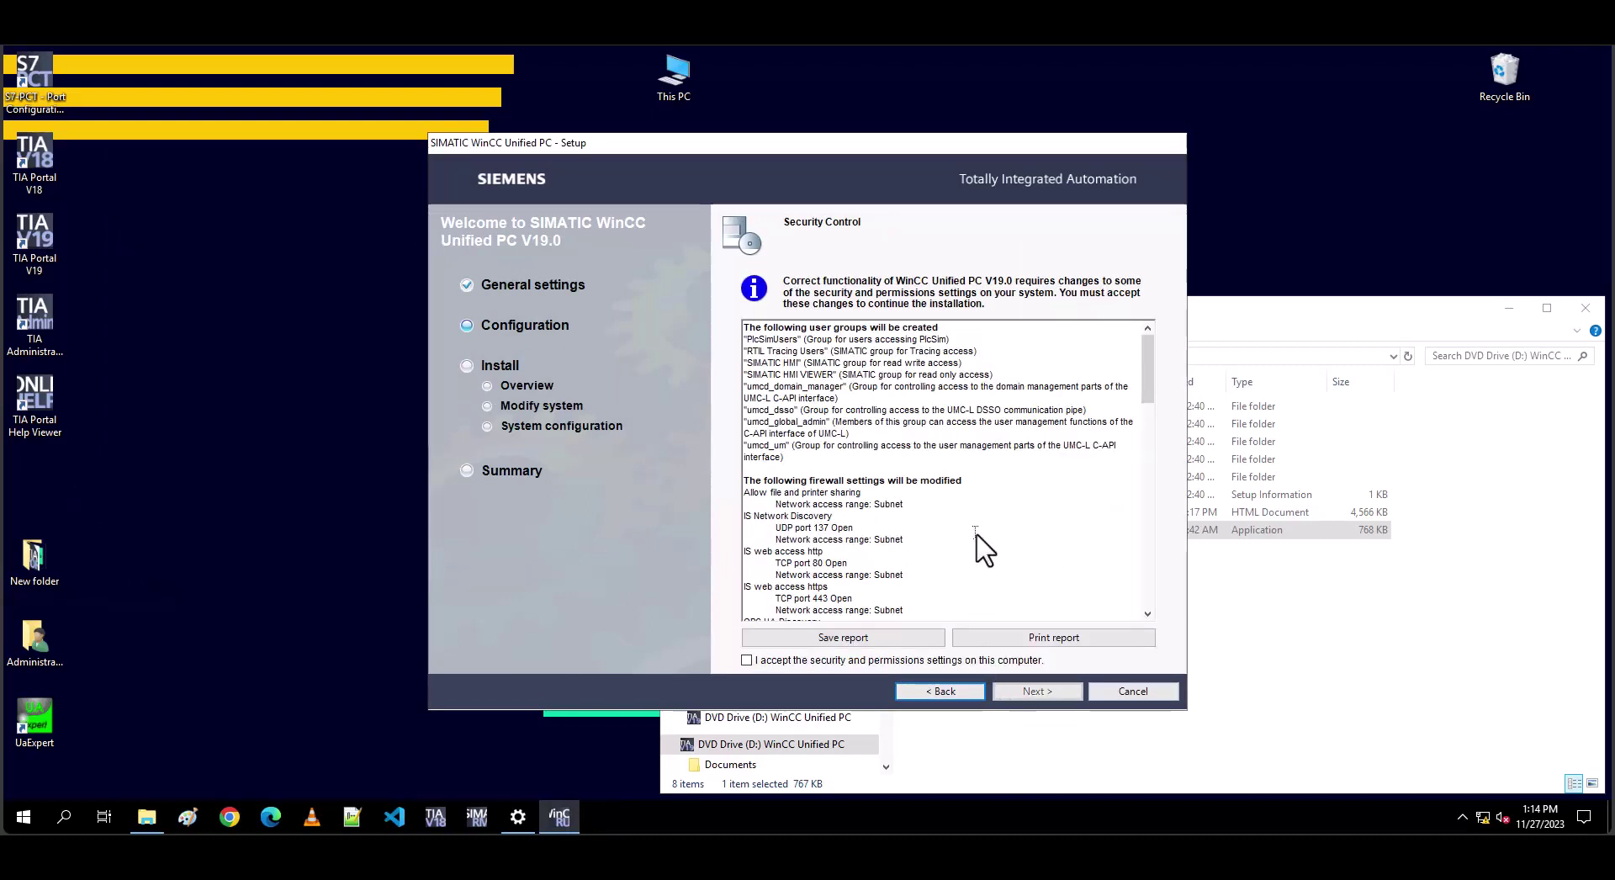
click(884, 661)
click(1031, 691)
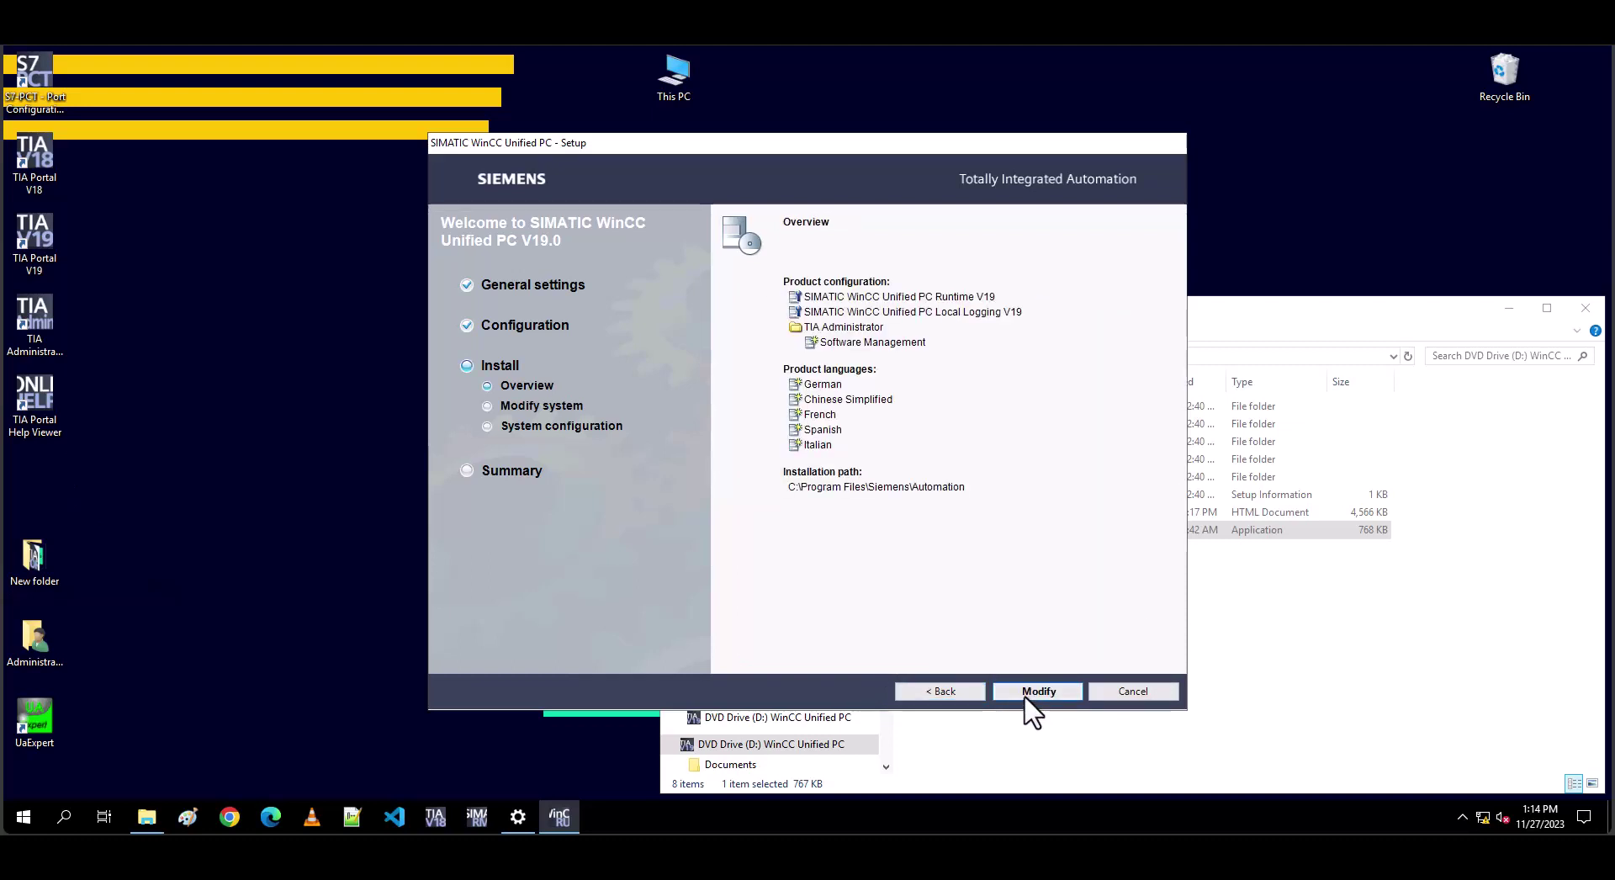
click(1024, 696)
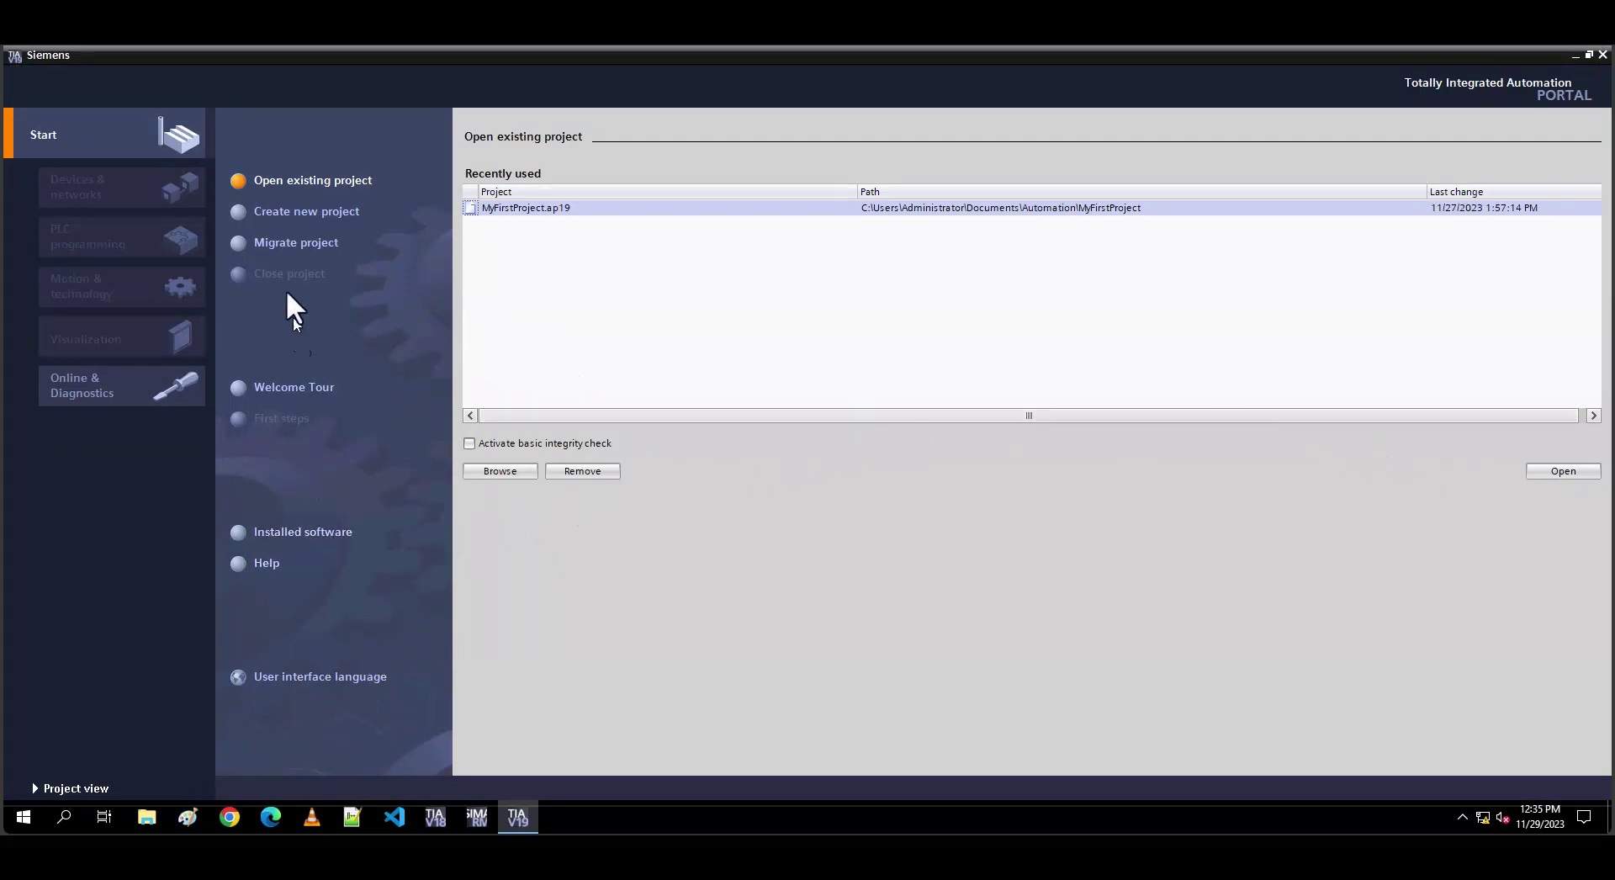
- Create a new V19 project named MyUnifiedFirstProject in TIA Portal and open its project view
click(316, 208)
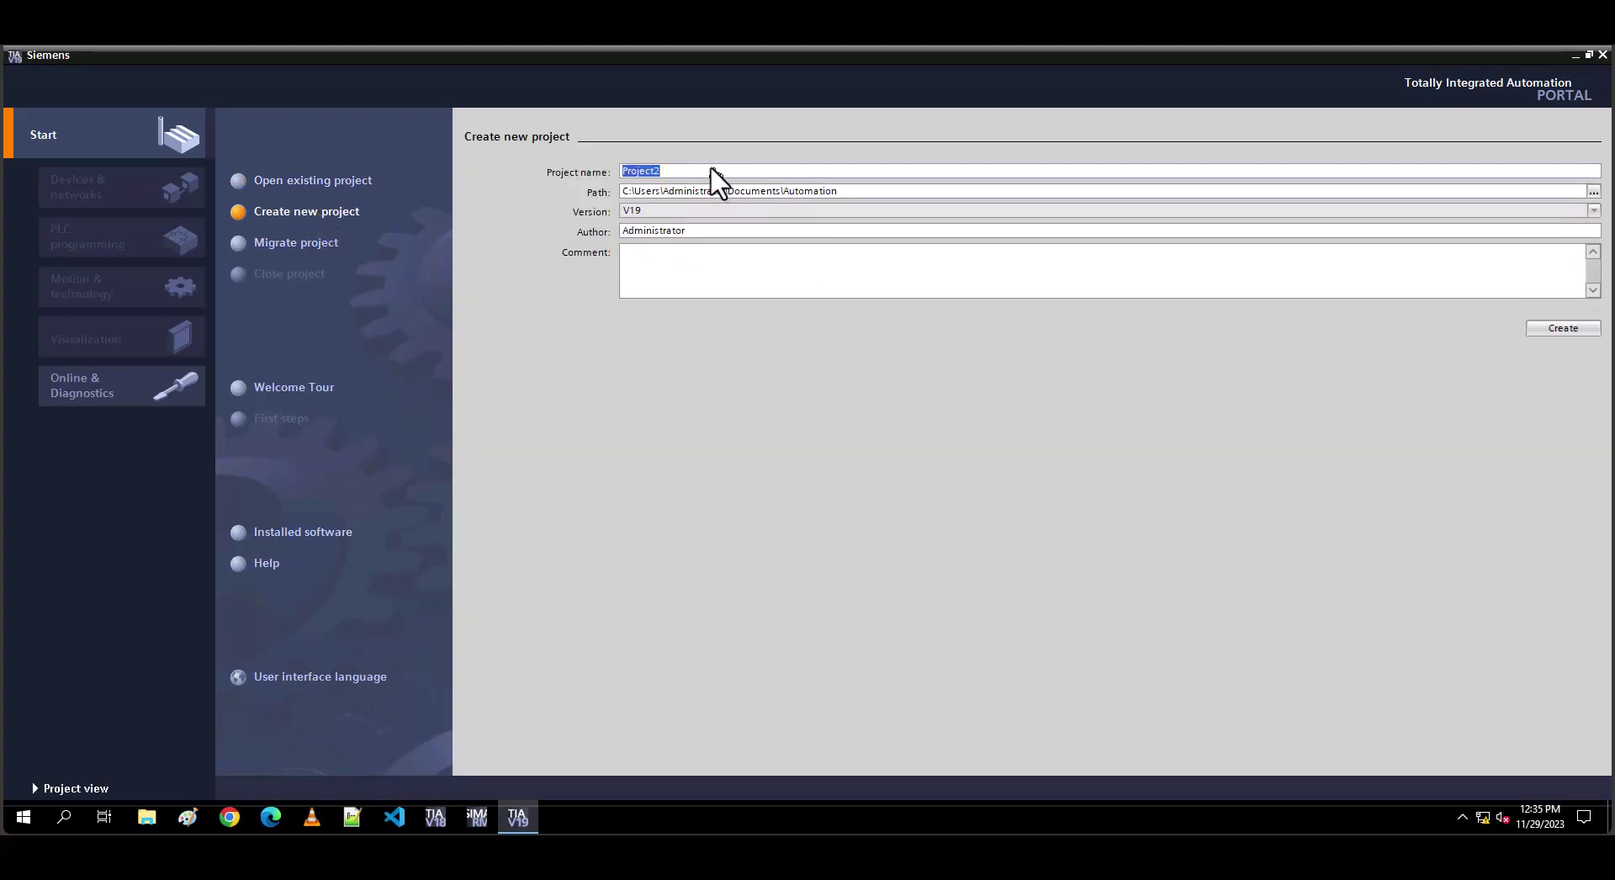
click(696, 171)
drag(686, 172, 612, 196)
text(MyU)
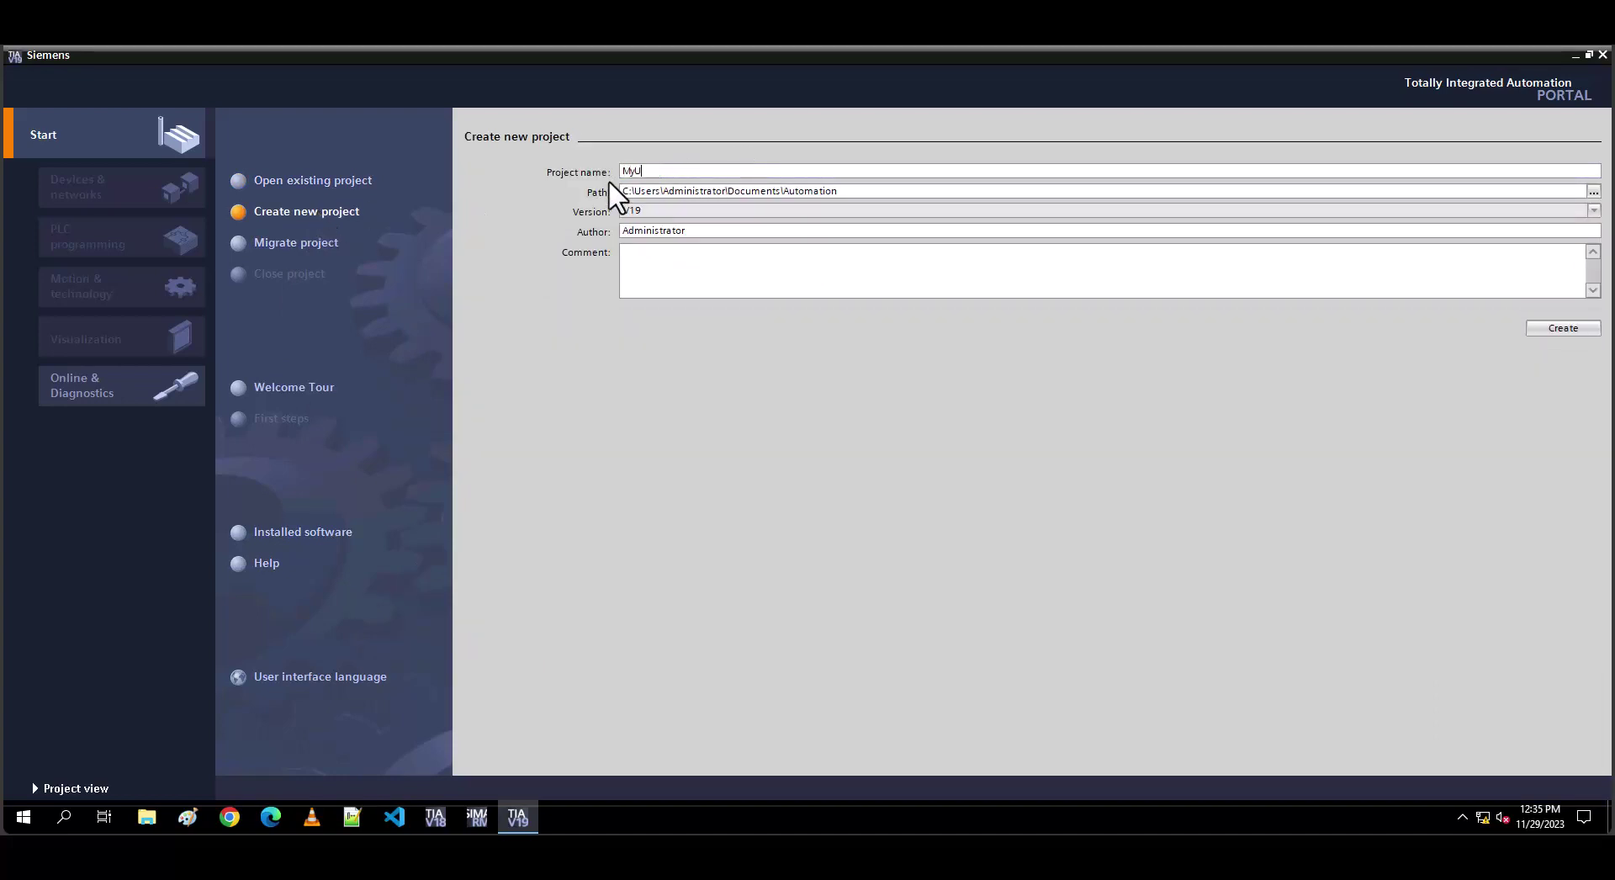
text(nitiedFirstProject)
click(1553, 328)
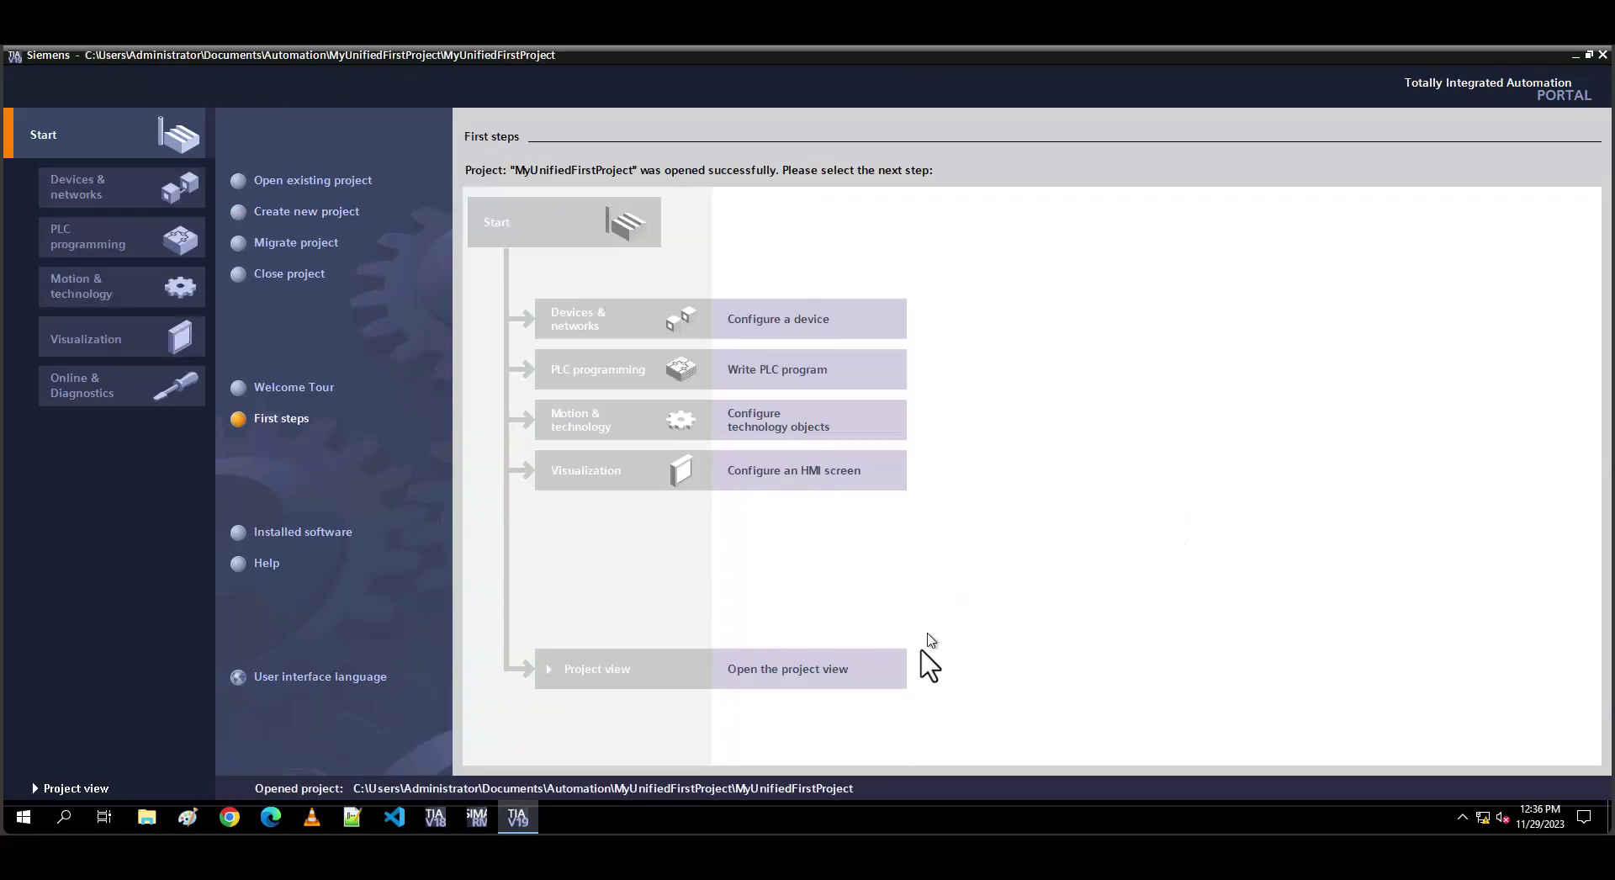
click(860, 670)
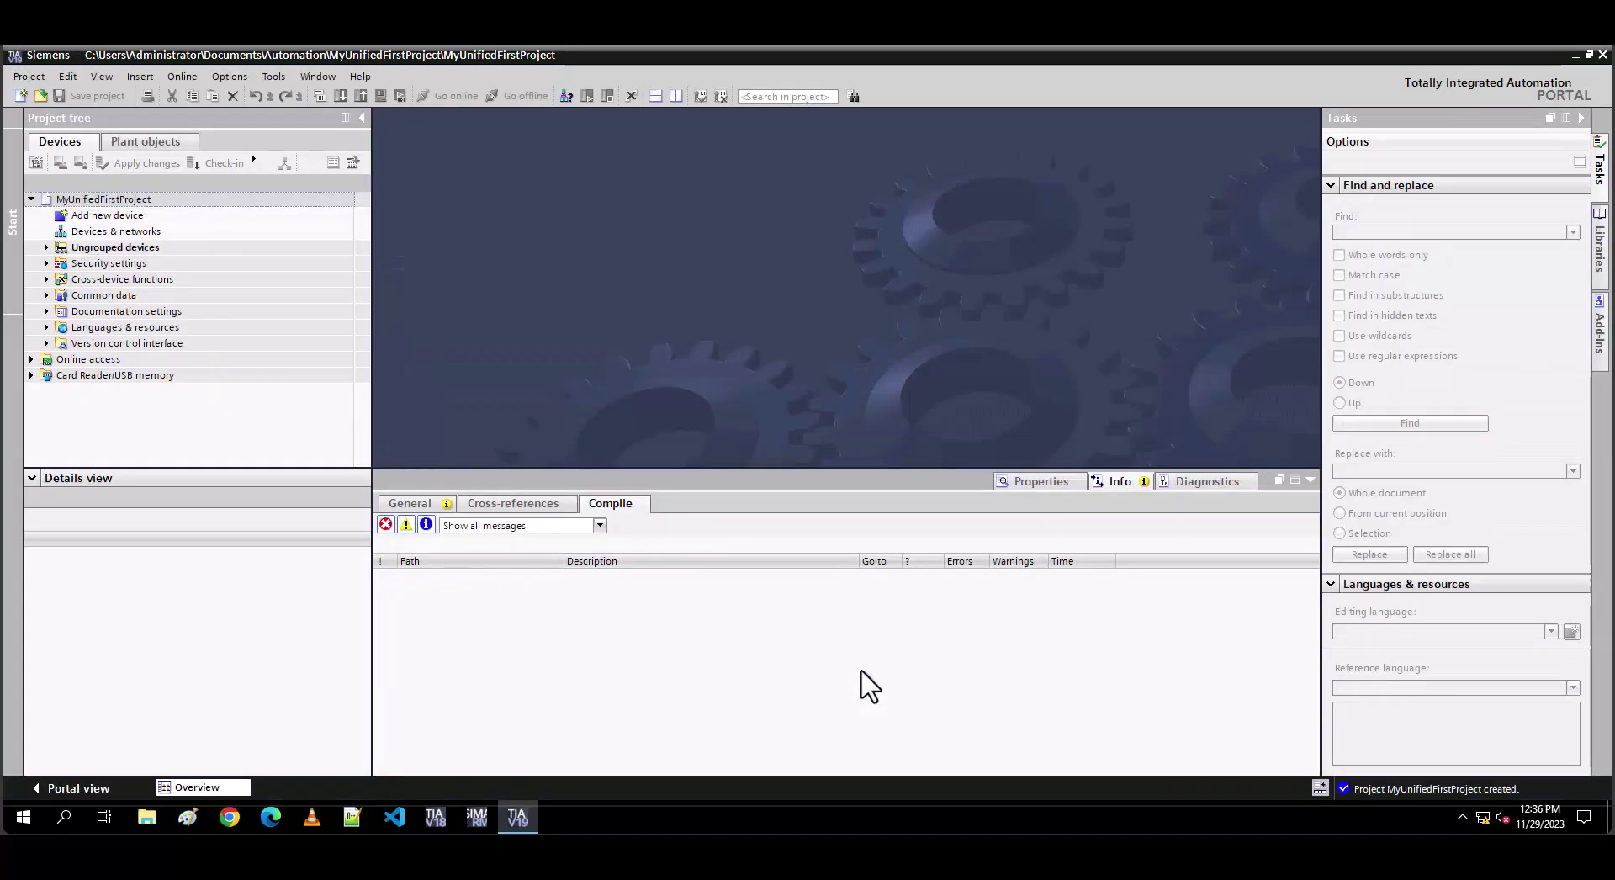
- Add an MTP1000 Unified Comfort HMI from the 10" displays of the SIMATIC Unified Comfort Panel family to the project
click(121, 222)
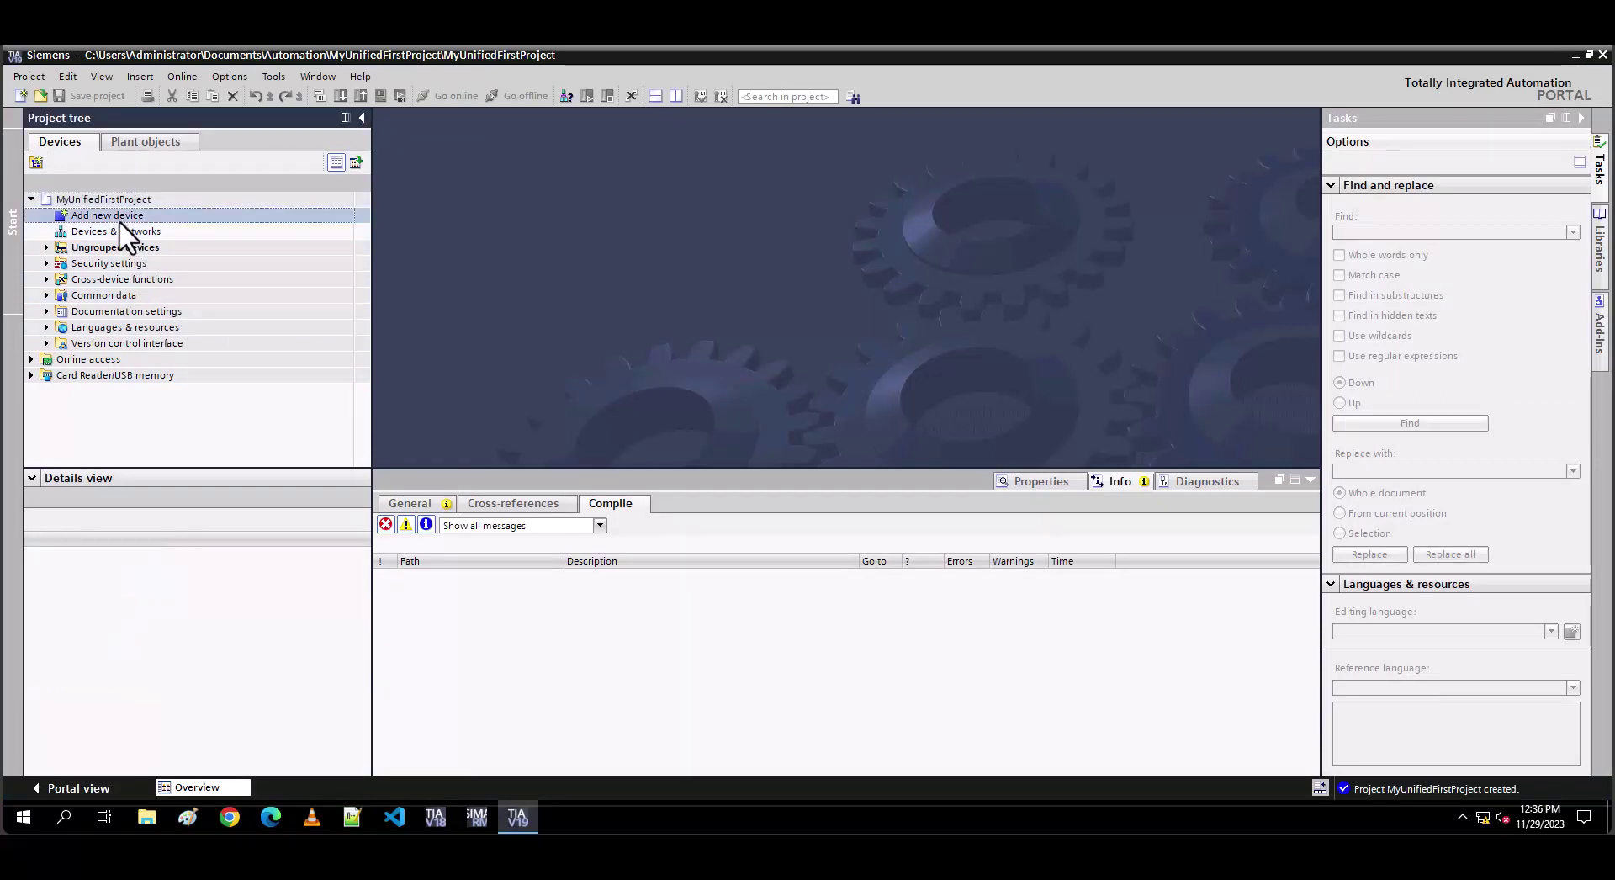
double_click(120, 222)
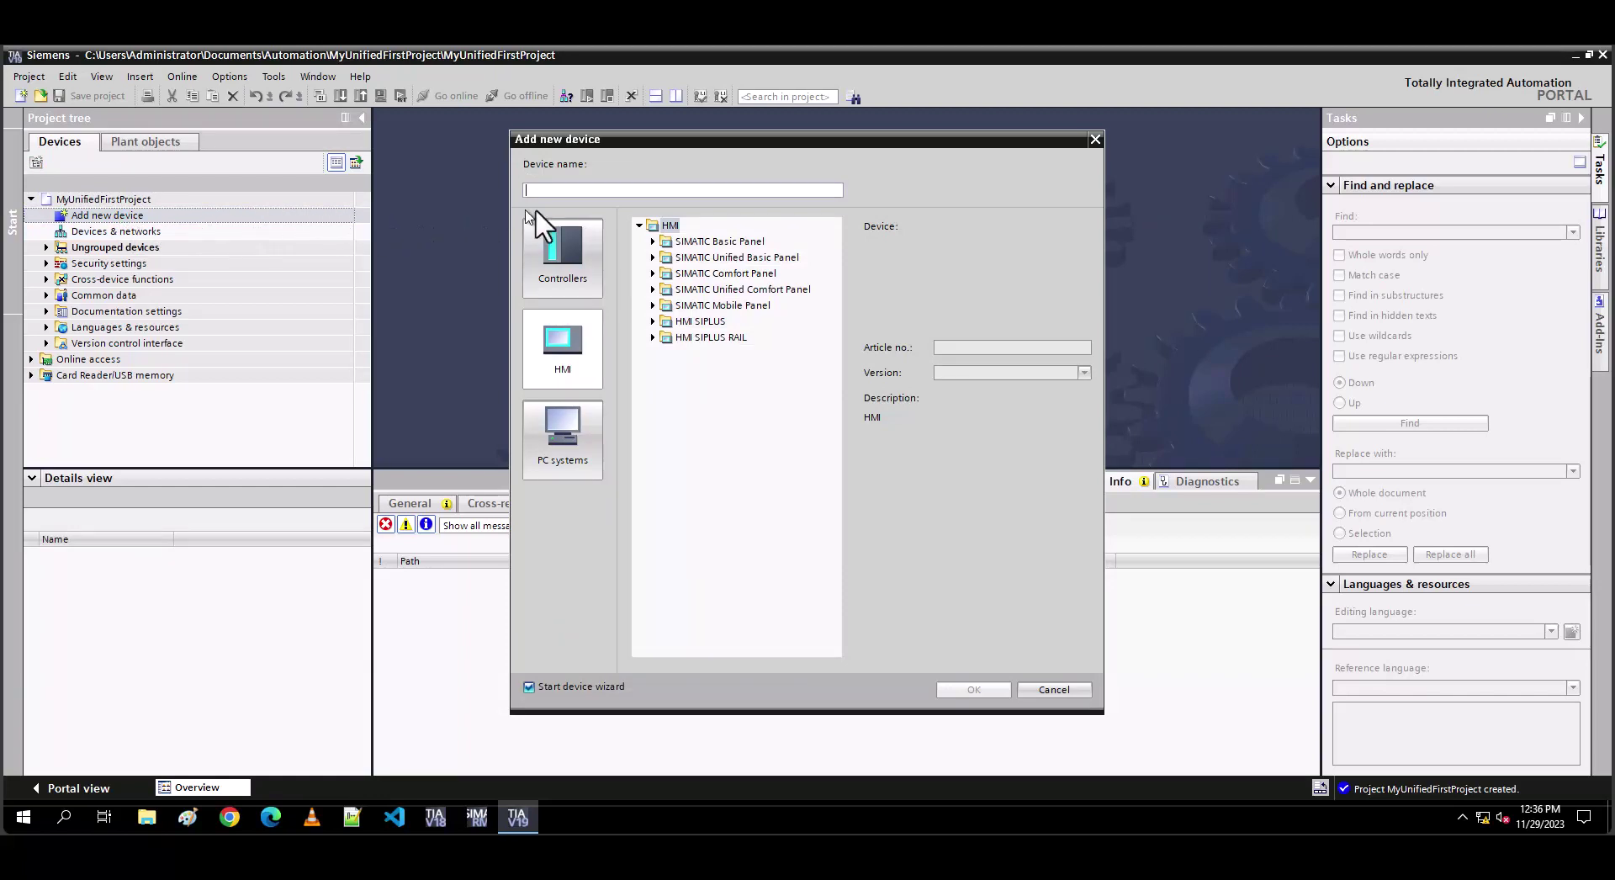
click(653, 290)
click(765, 294)
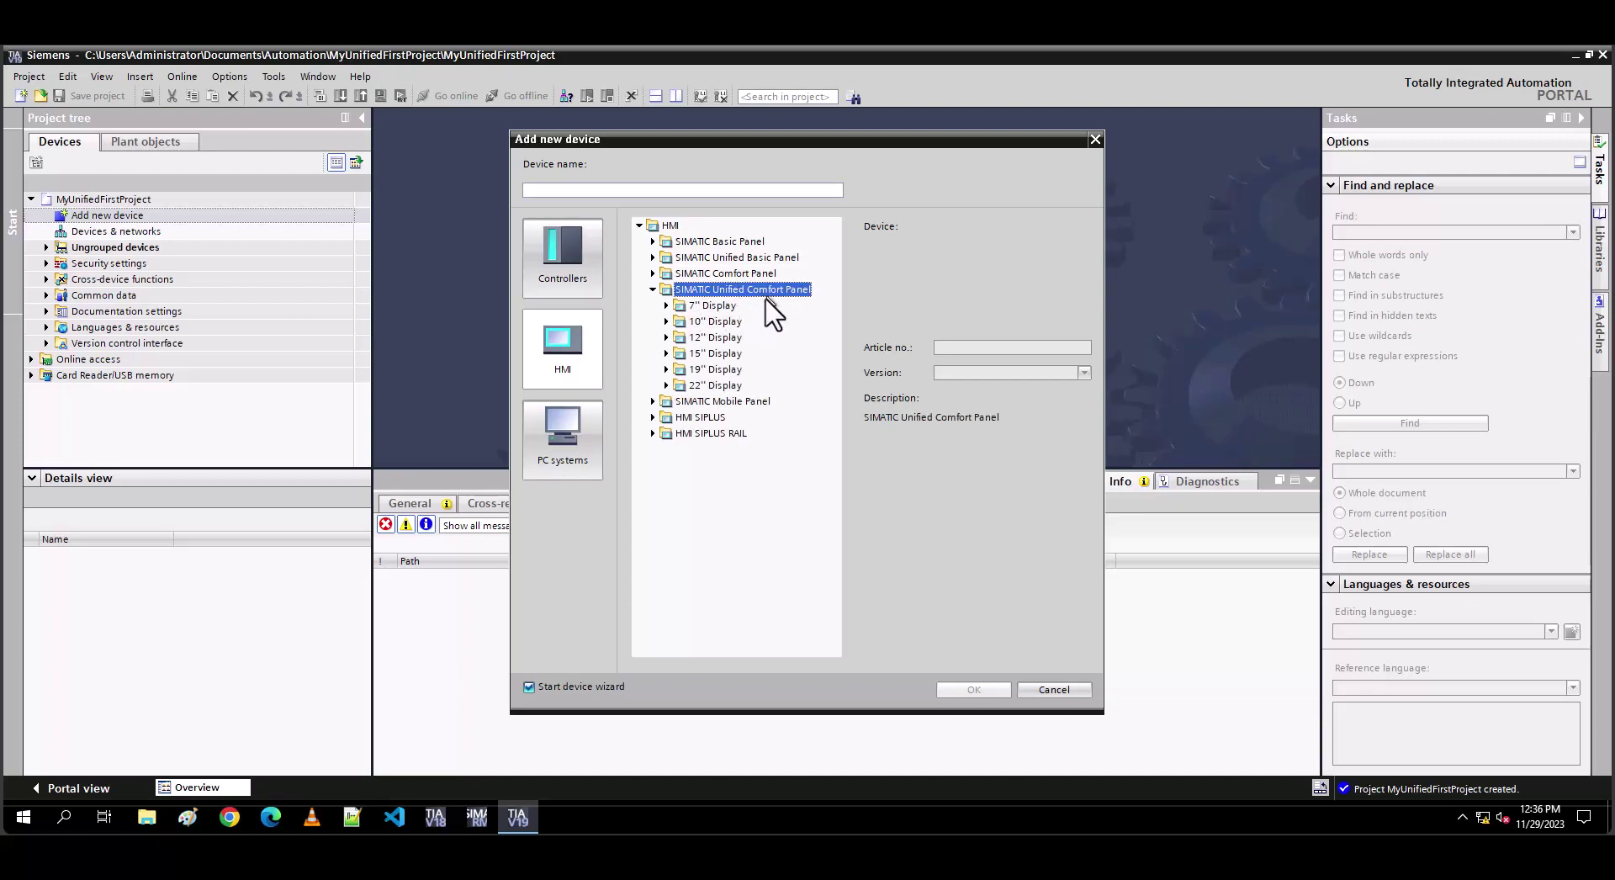
click(666, 322)
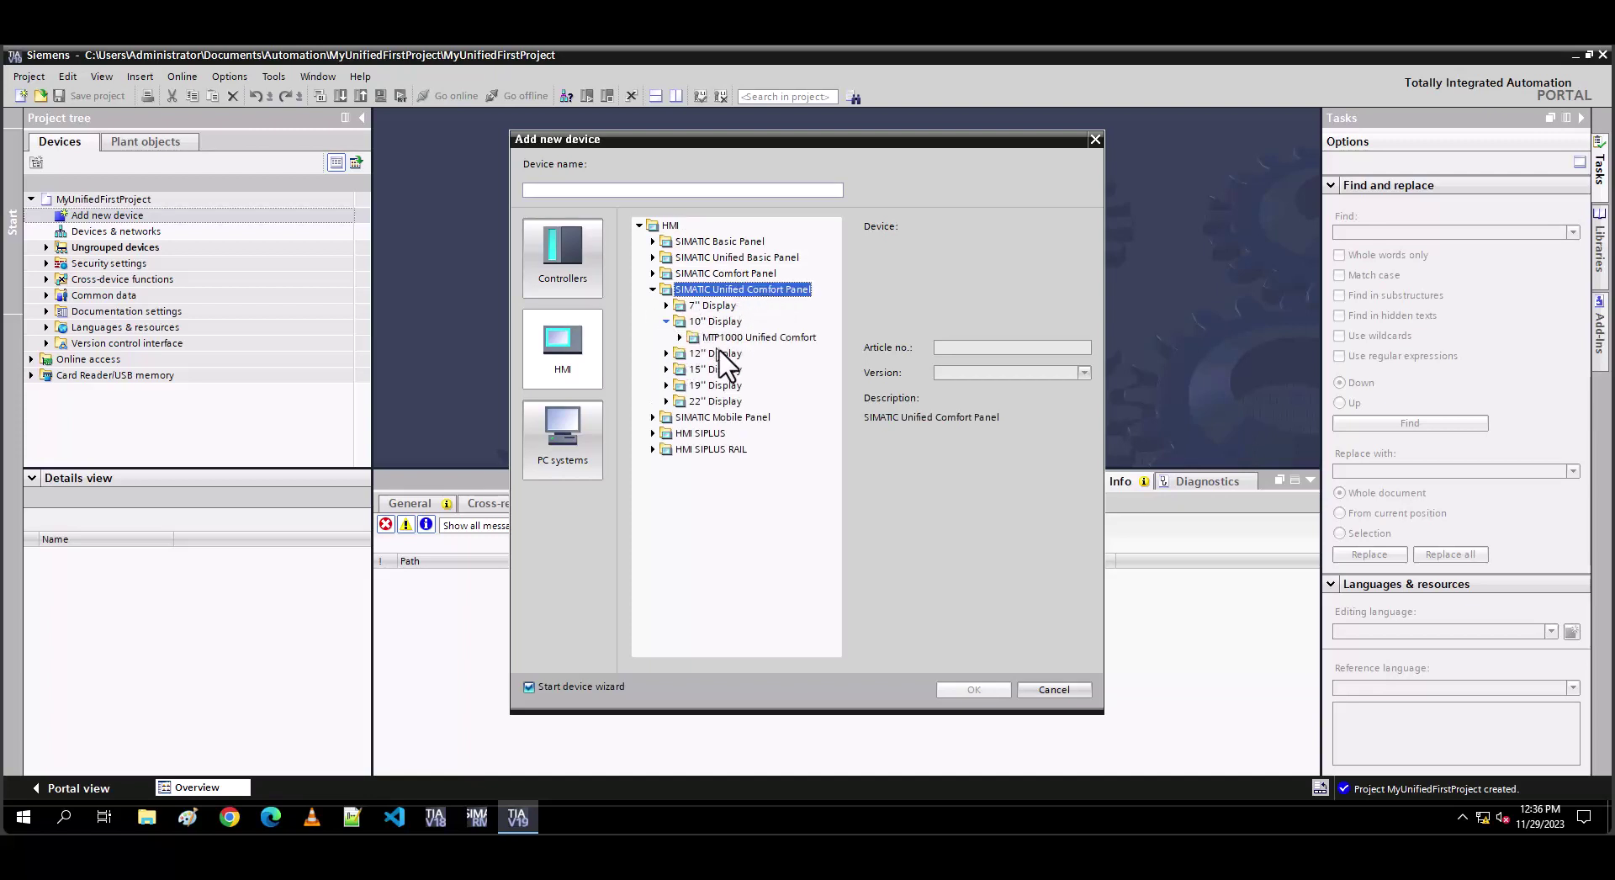
double_click(757, 337)
click(765, 354)
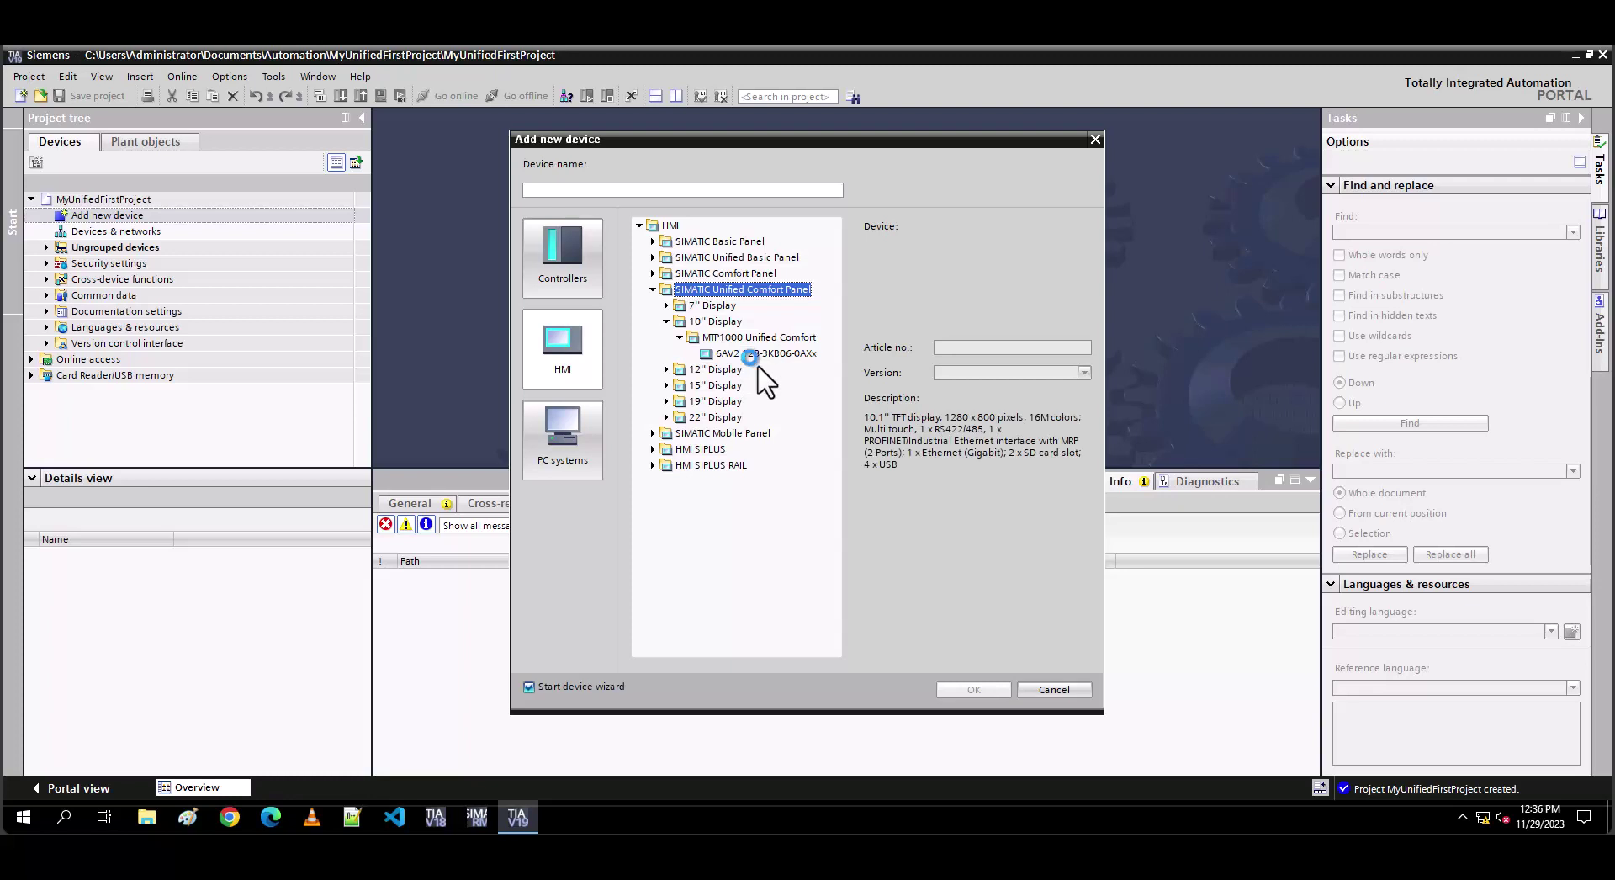
click(974, 690)
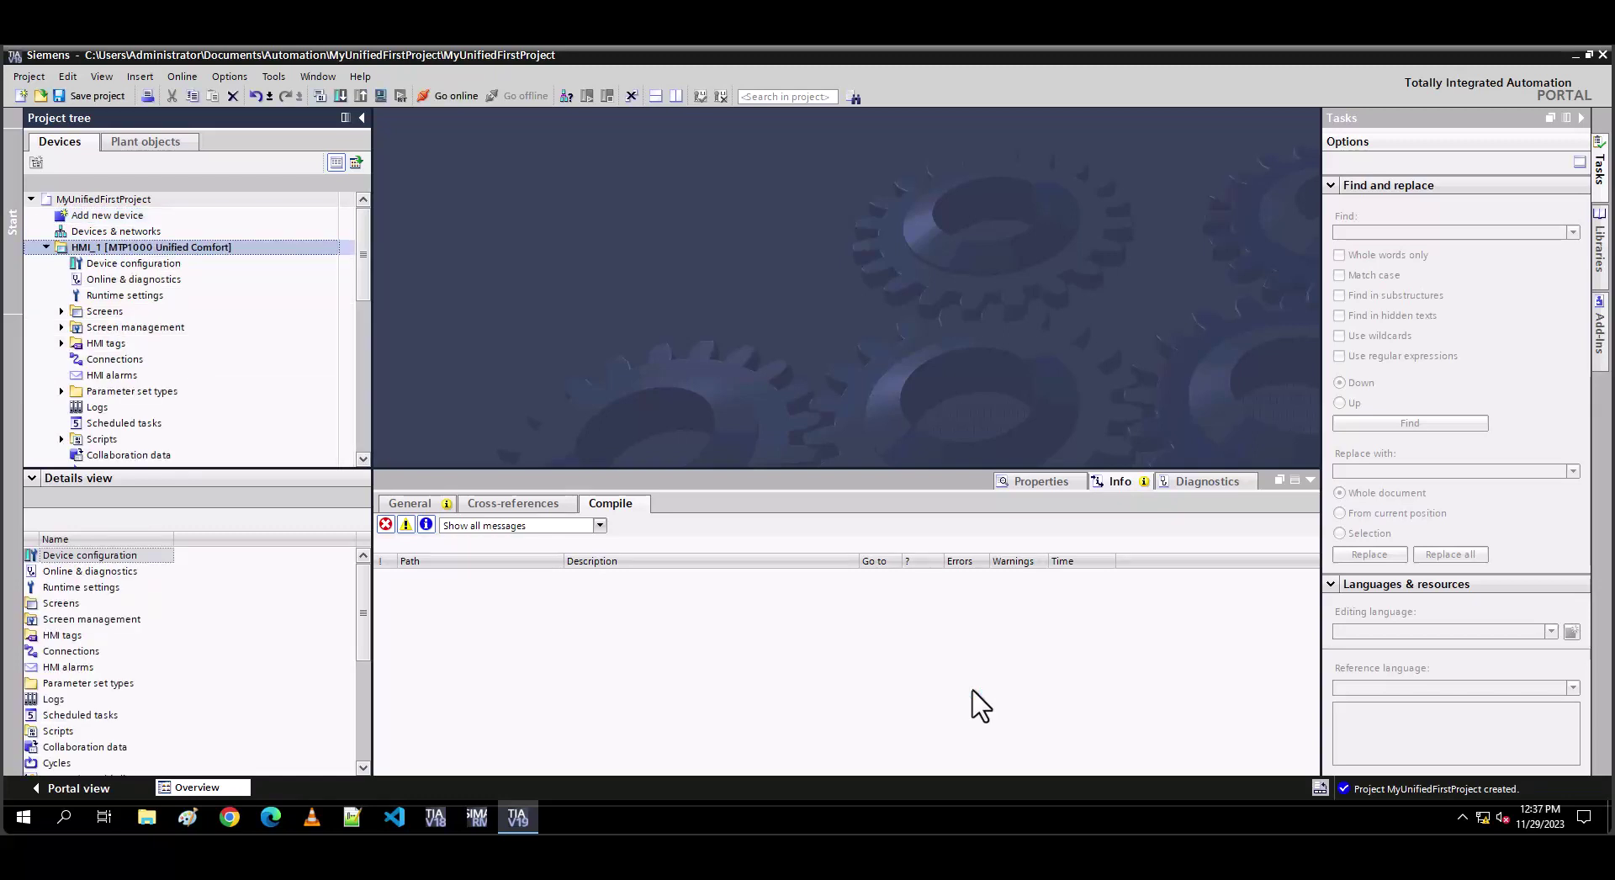
- Add a new screen to the MTP1000 Unified Comfort device
click(62, 311)
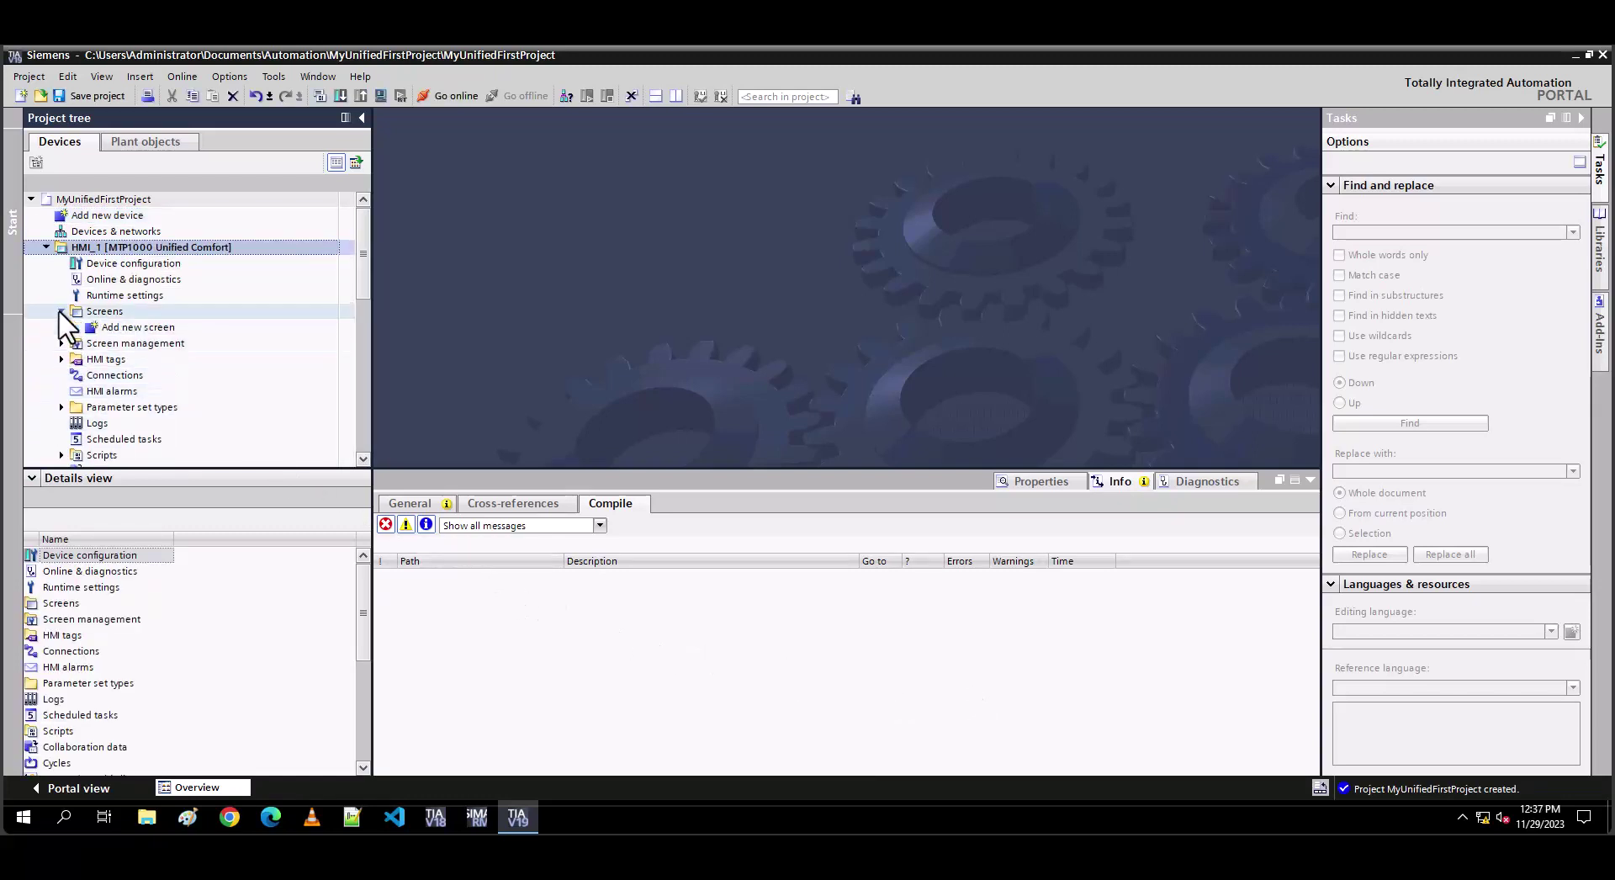
click(95, 327)
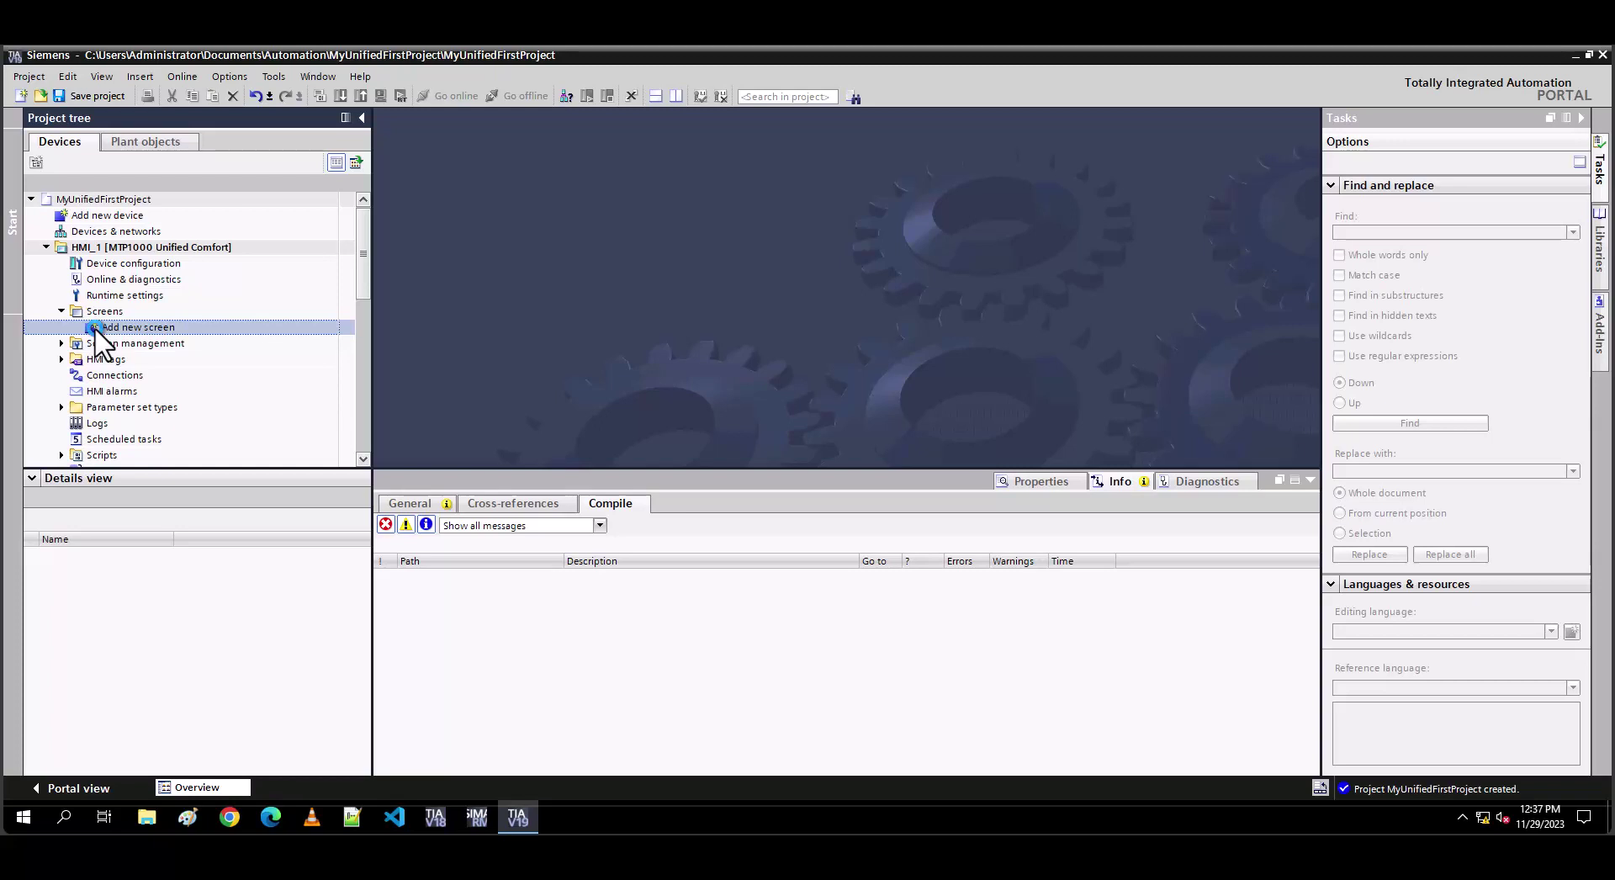
double_click(95, 326)
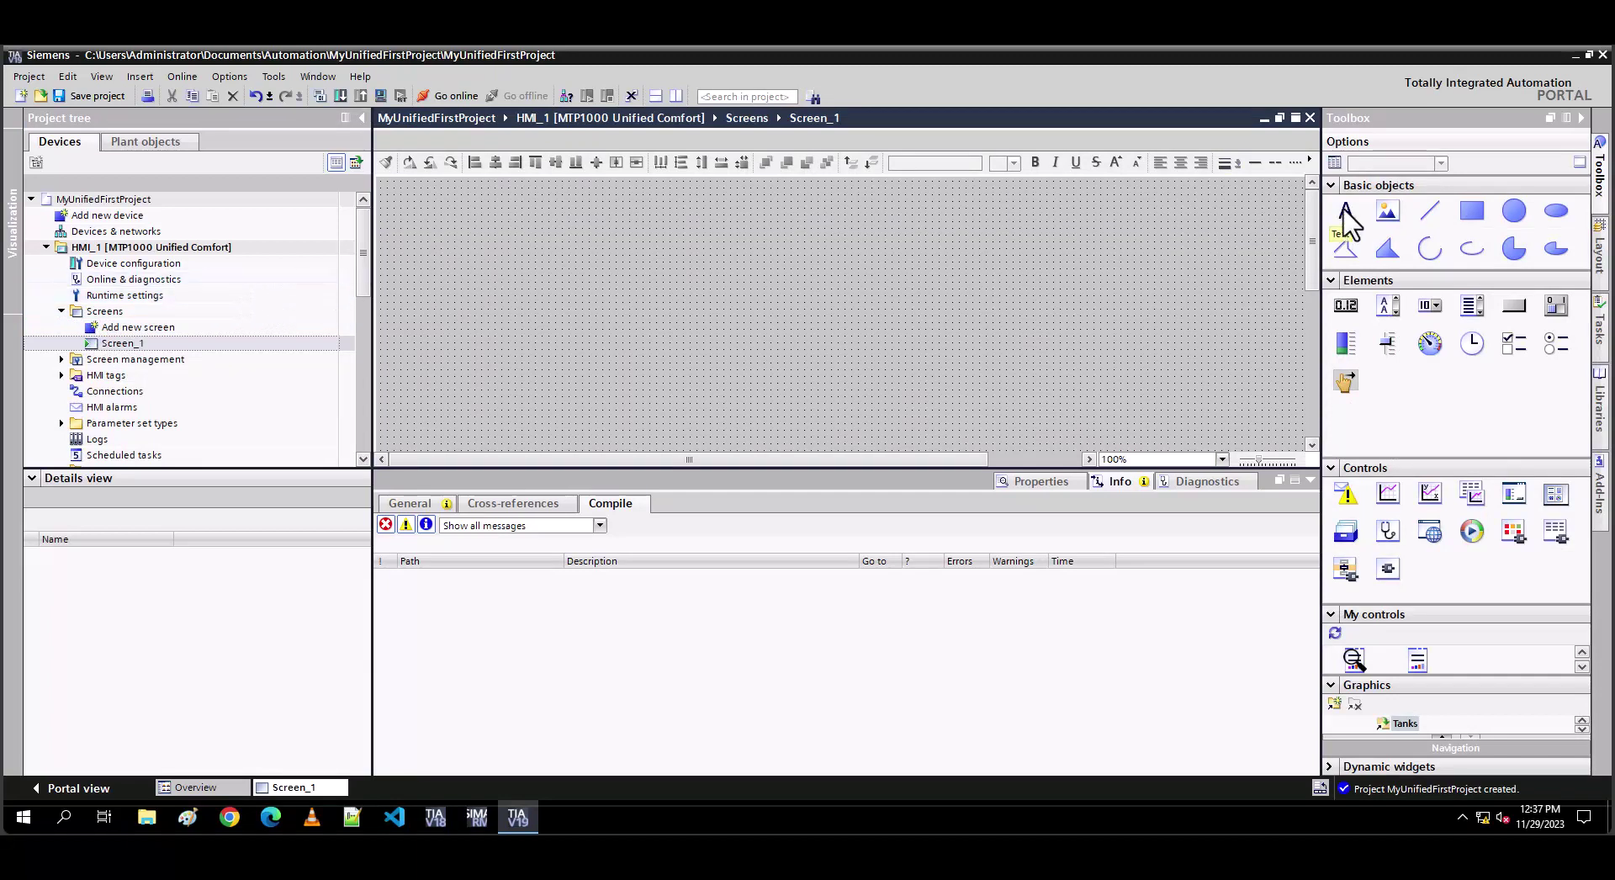
- Place a text object in the upper part of the new screen and enter "My first project"
drag(1346, 211, 506, 270)
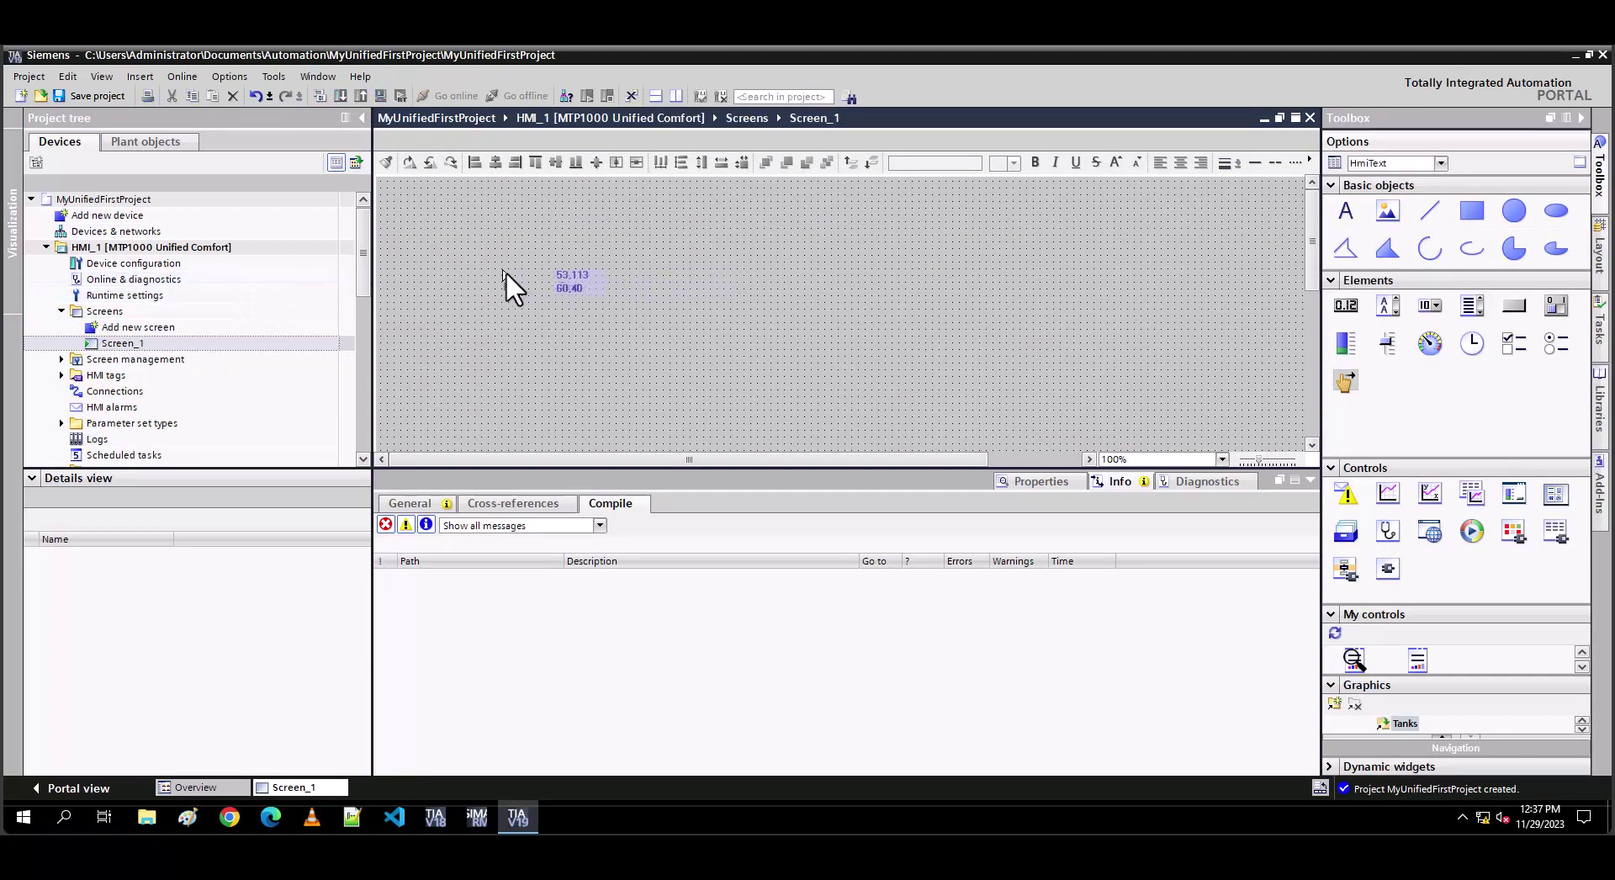
text(M)
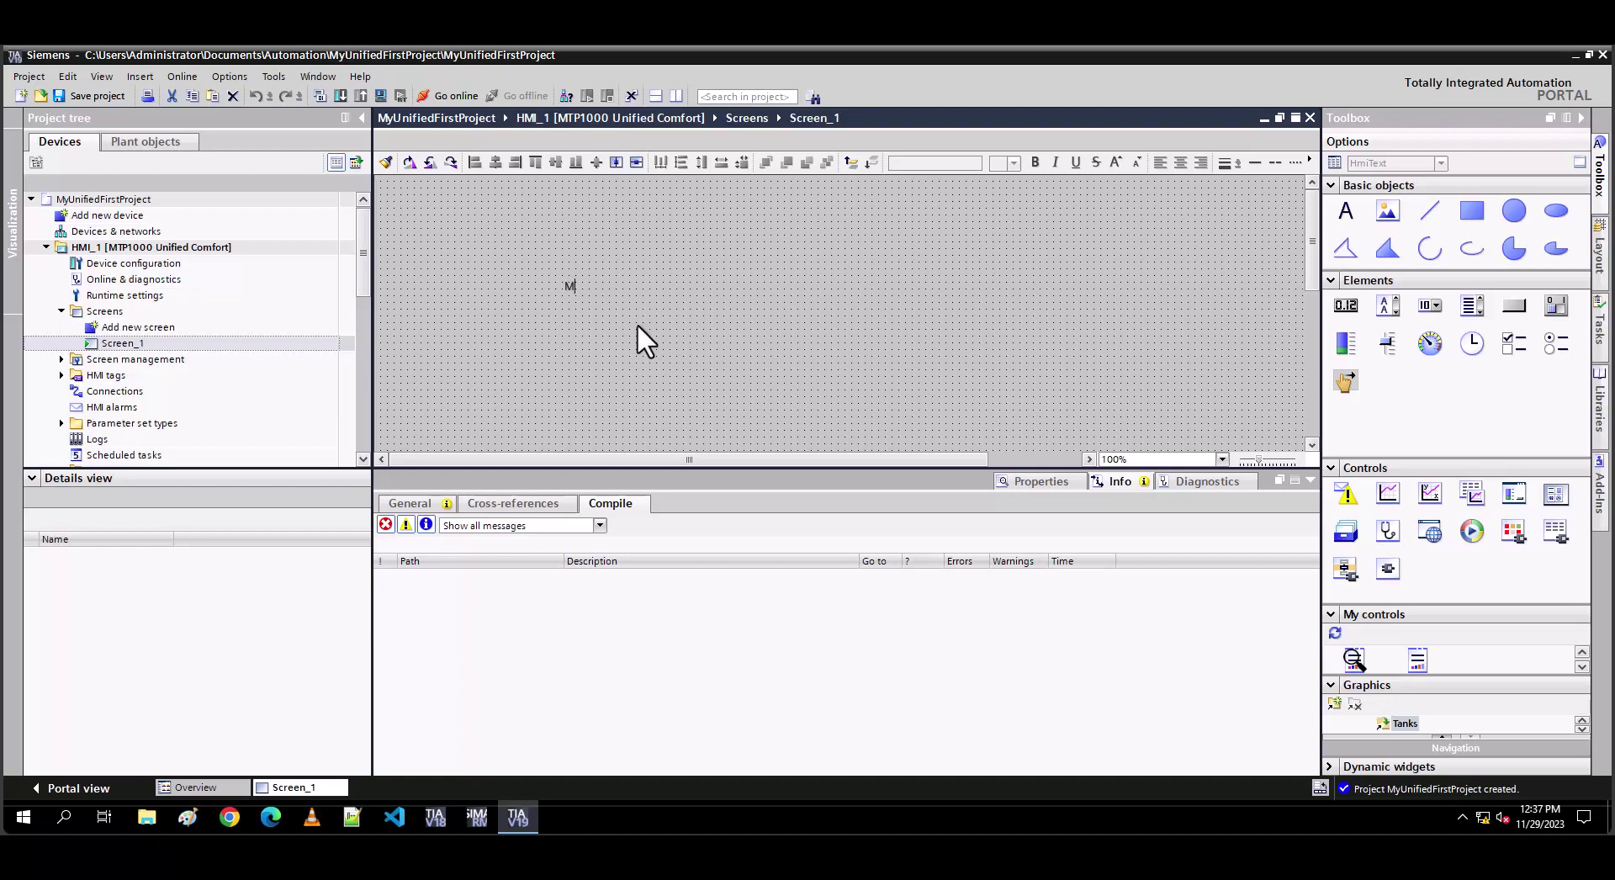
text(y first project)
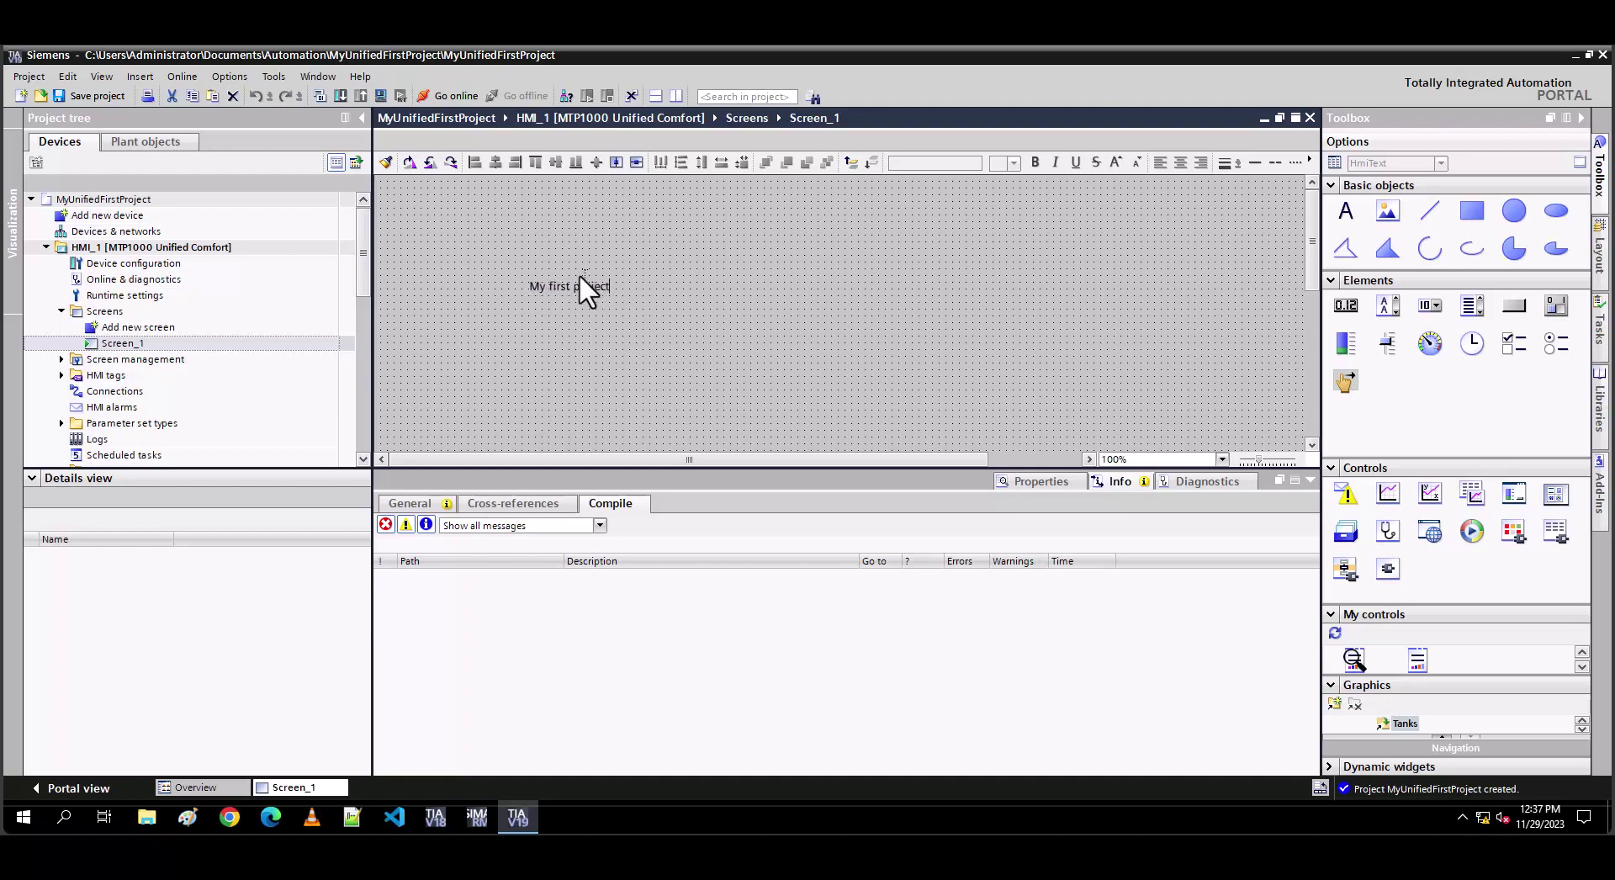
- Set the "My first project" text to font size 72 and enlarge its box so the whole title fits
key(ctrl+a)
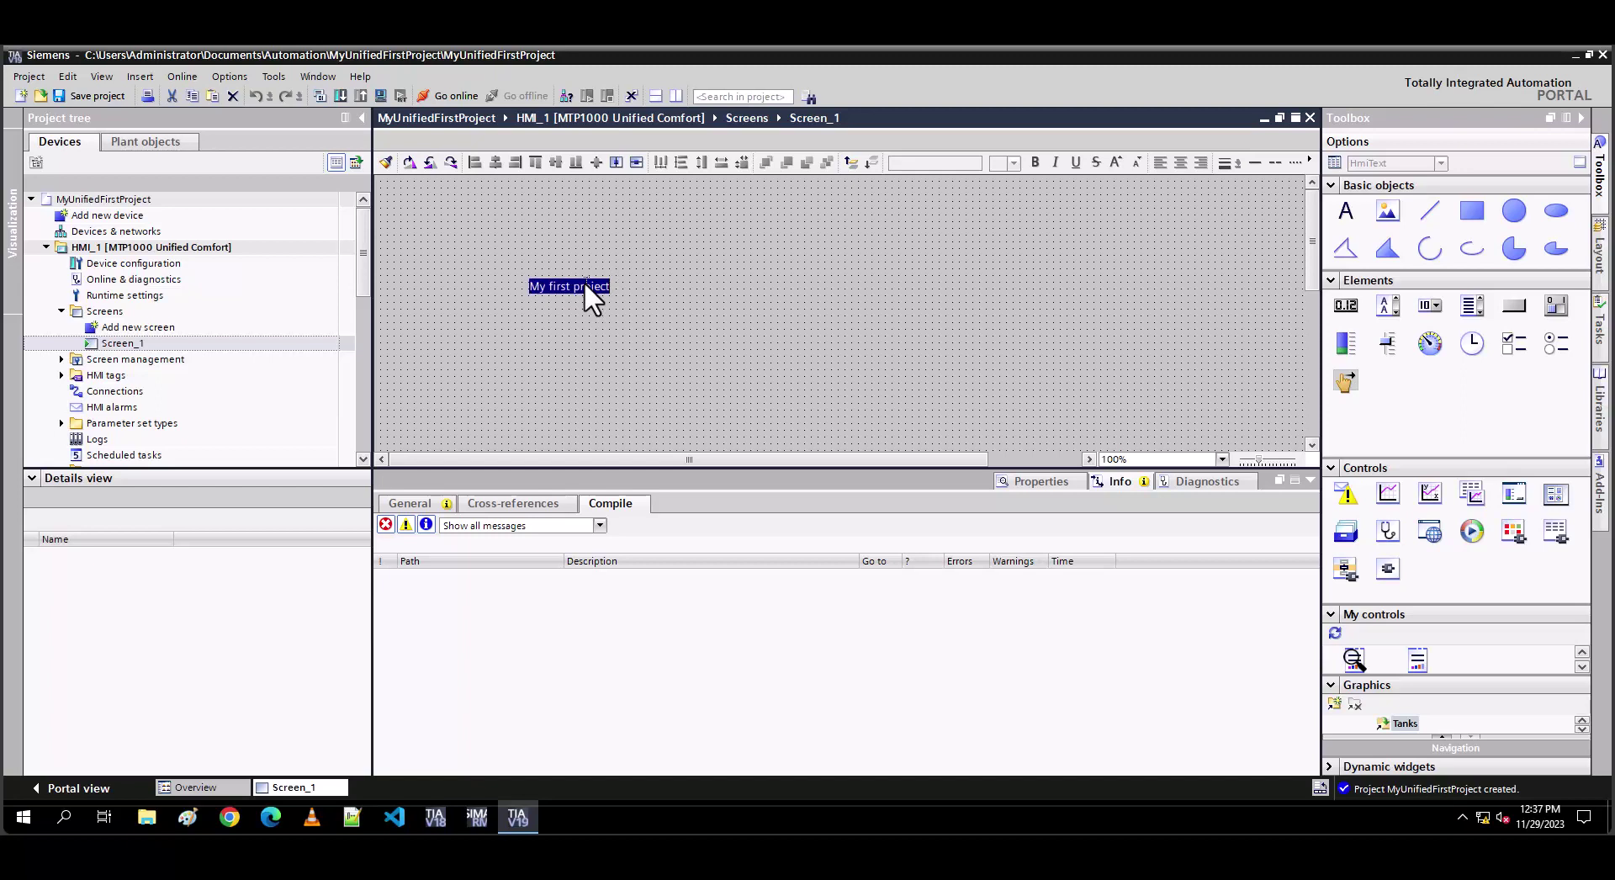
click(590, 286)
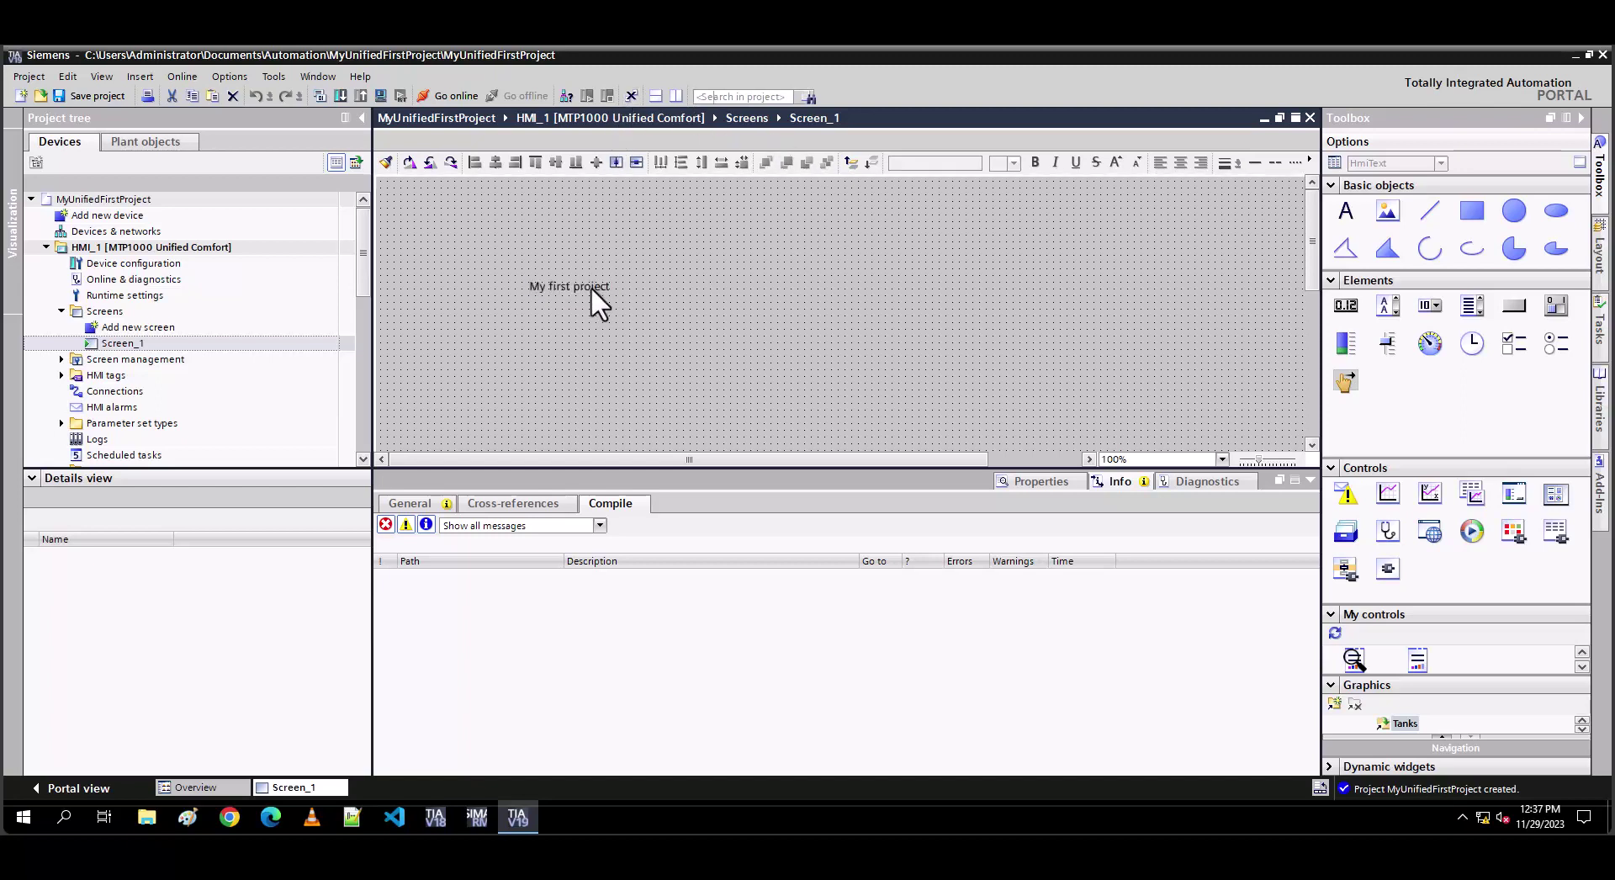
click(1014, 162)
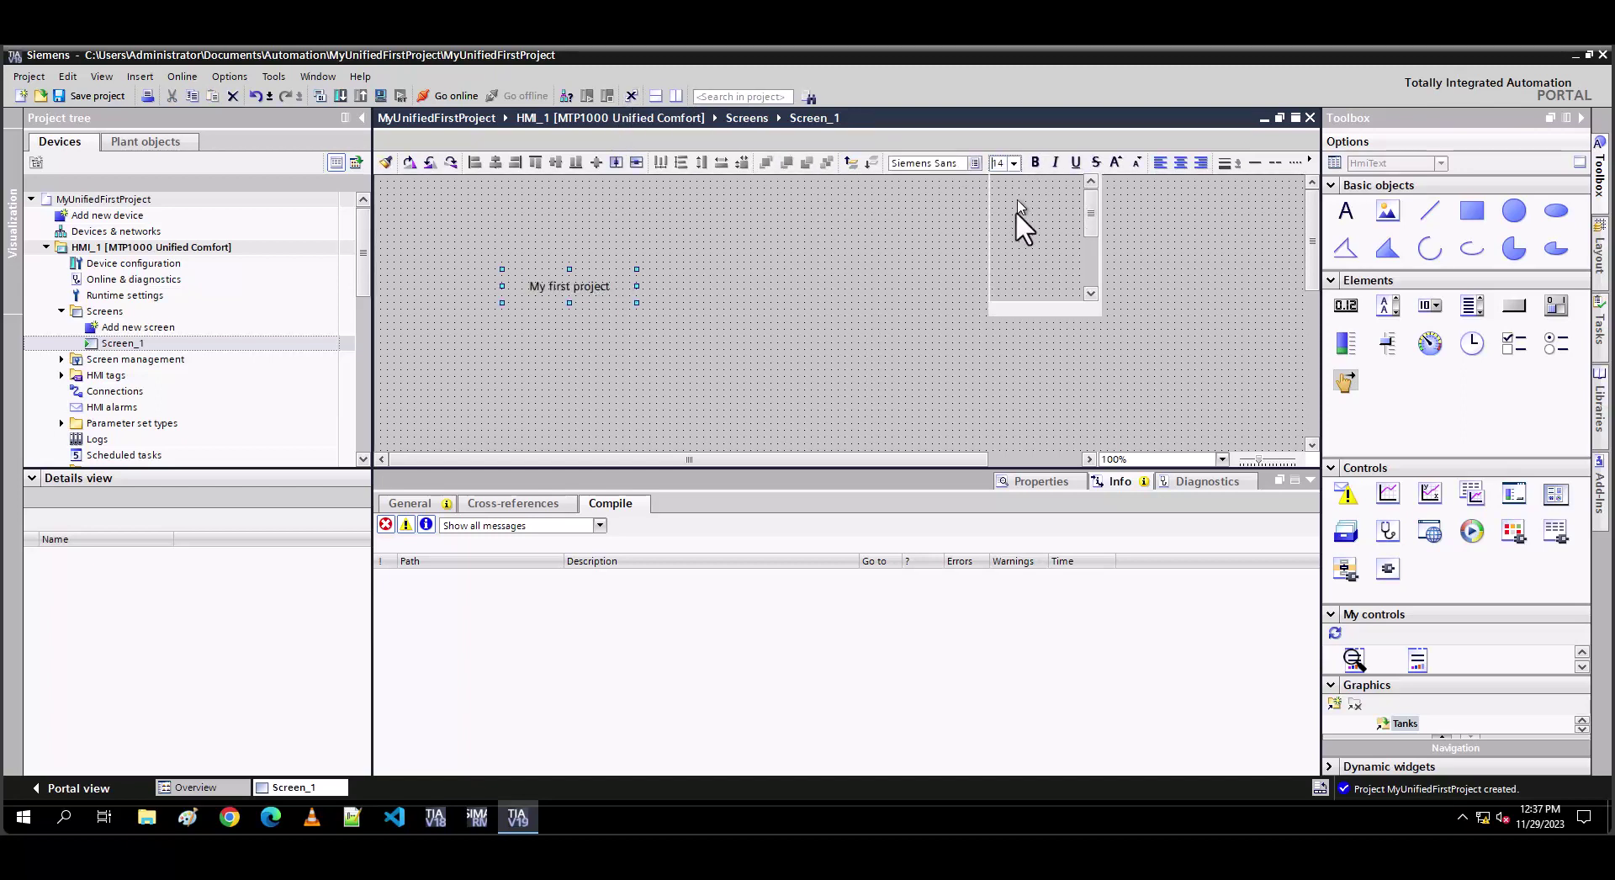
scroll(1016, 236, down, 2)
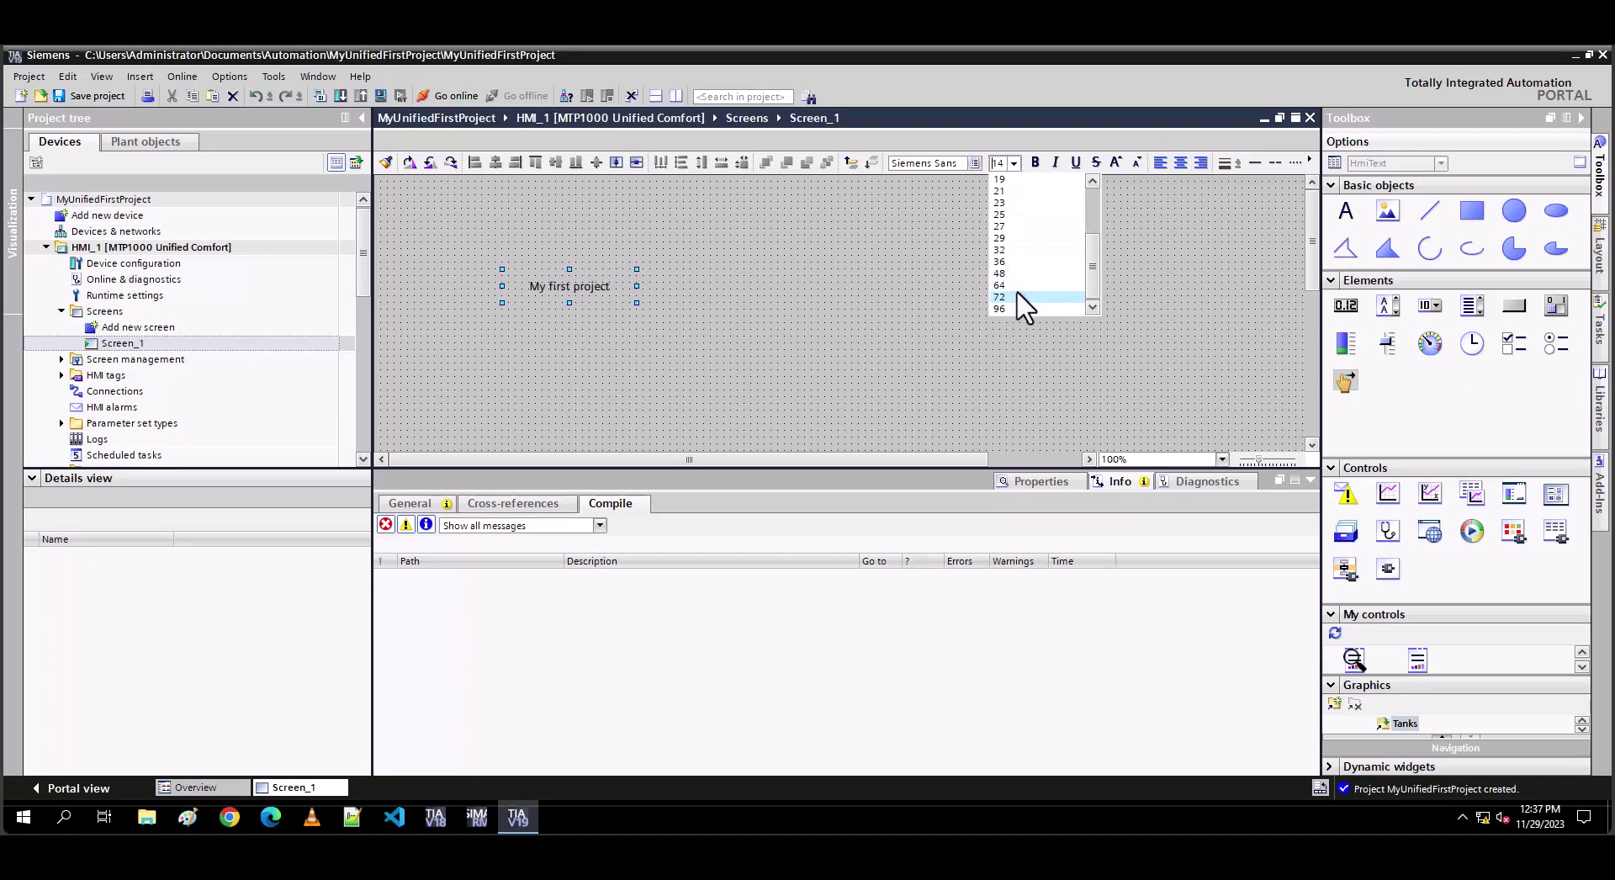
click(1016, 294)
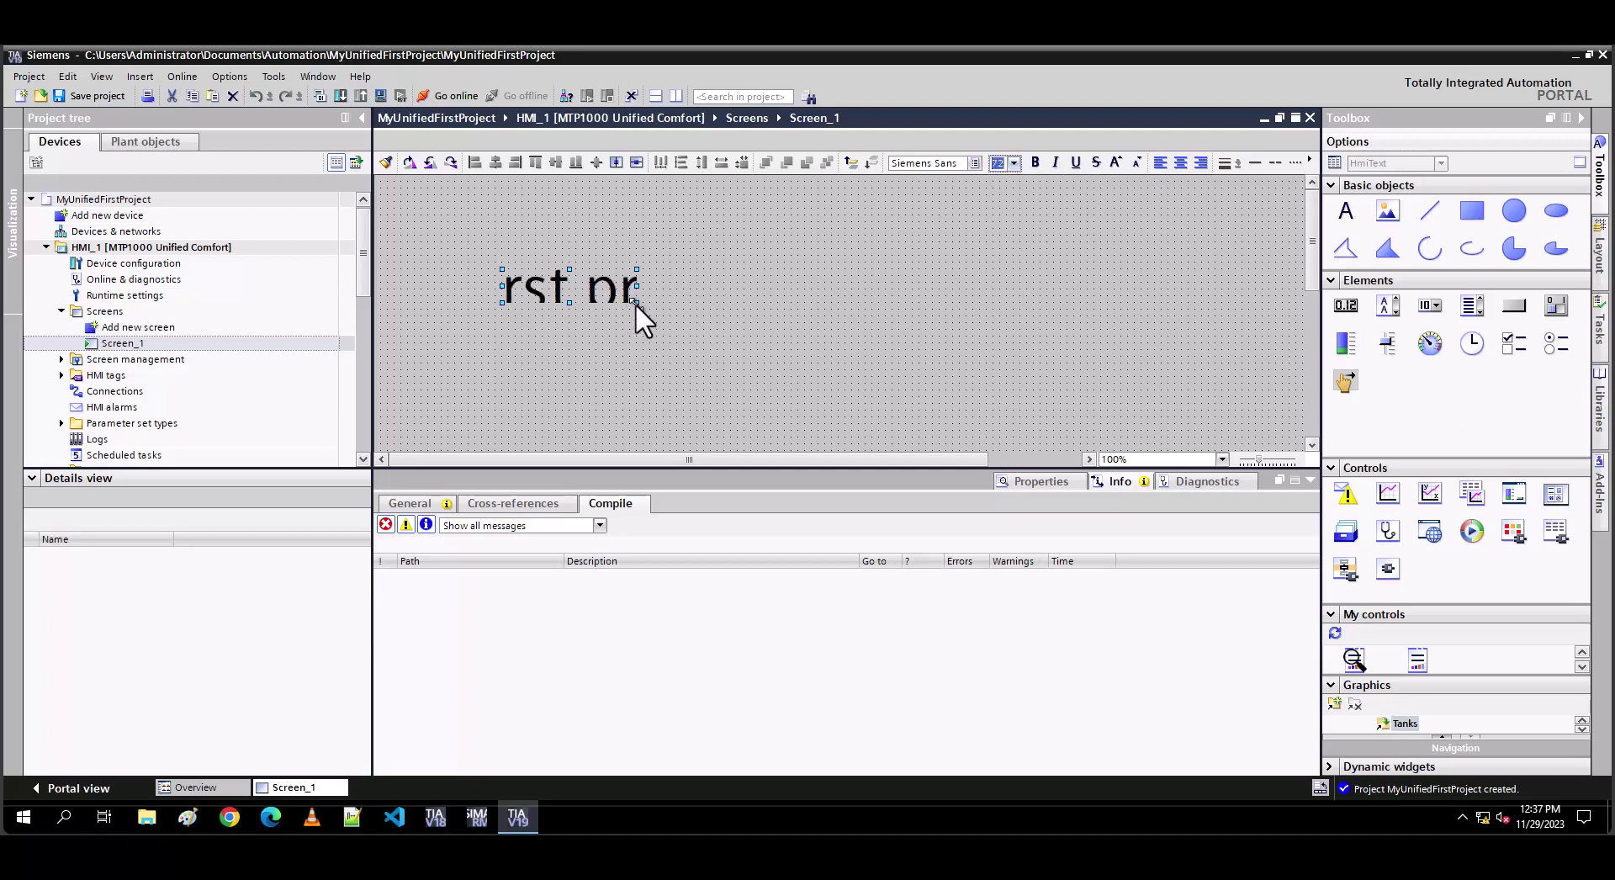
drag(634, 302, 1172, 352)
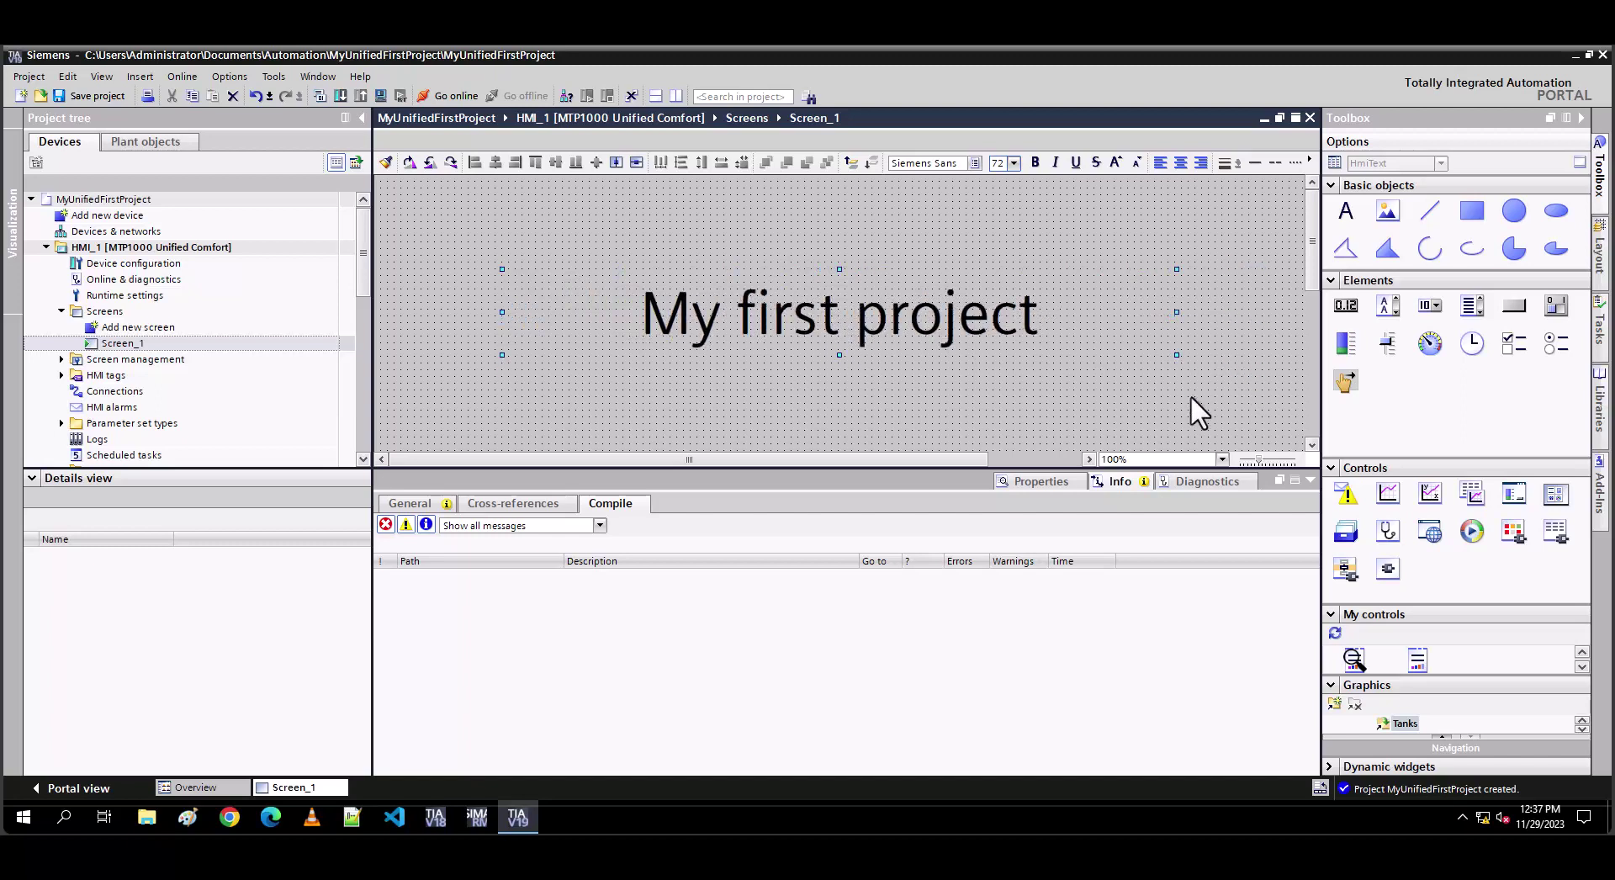
click(1232, 399)
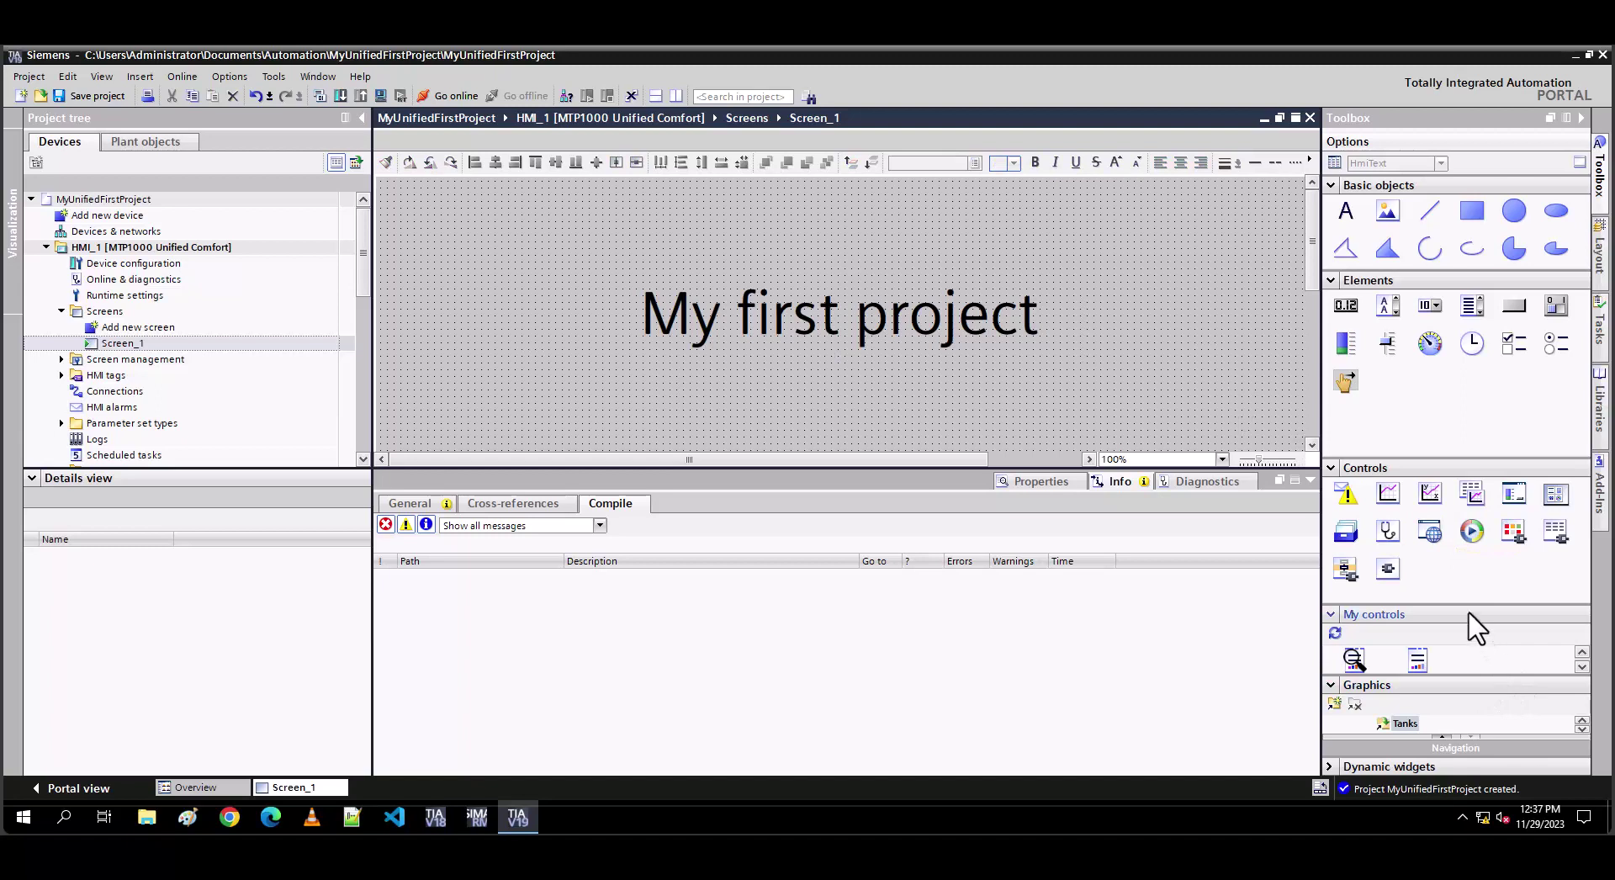
- Insert the first graphic from the Tanks collection on the screen and position it below the end of the title
drag(1437, 462, 1435, 340)
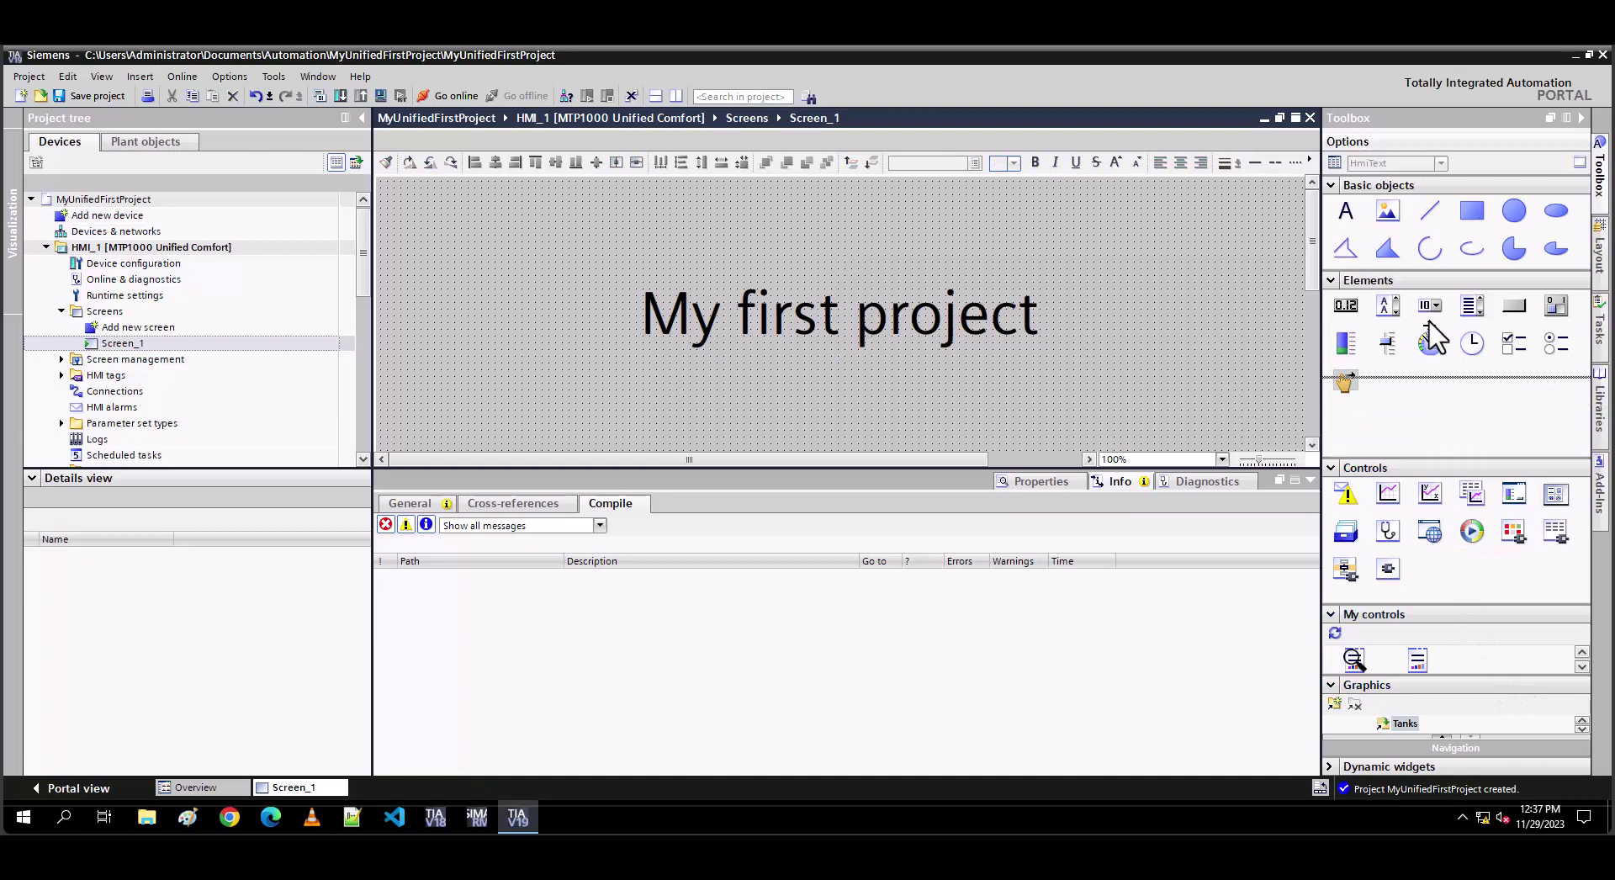
drag(1344, 664, 1119, 290)
scroll(1119, 290, down, 3)
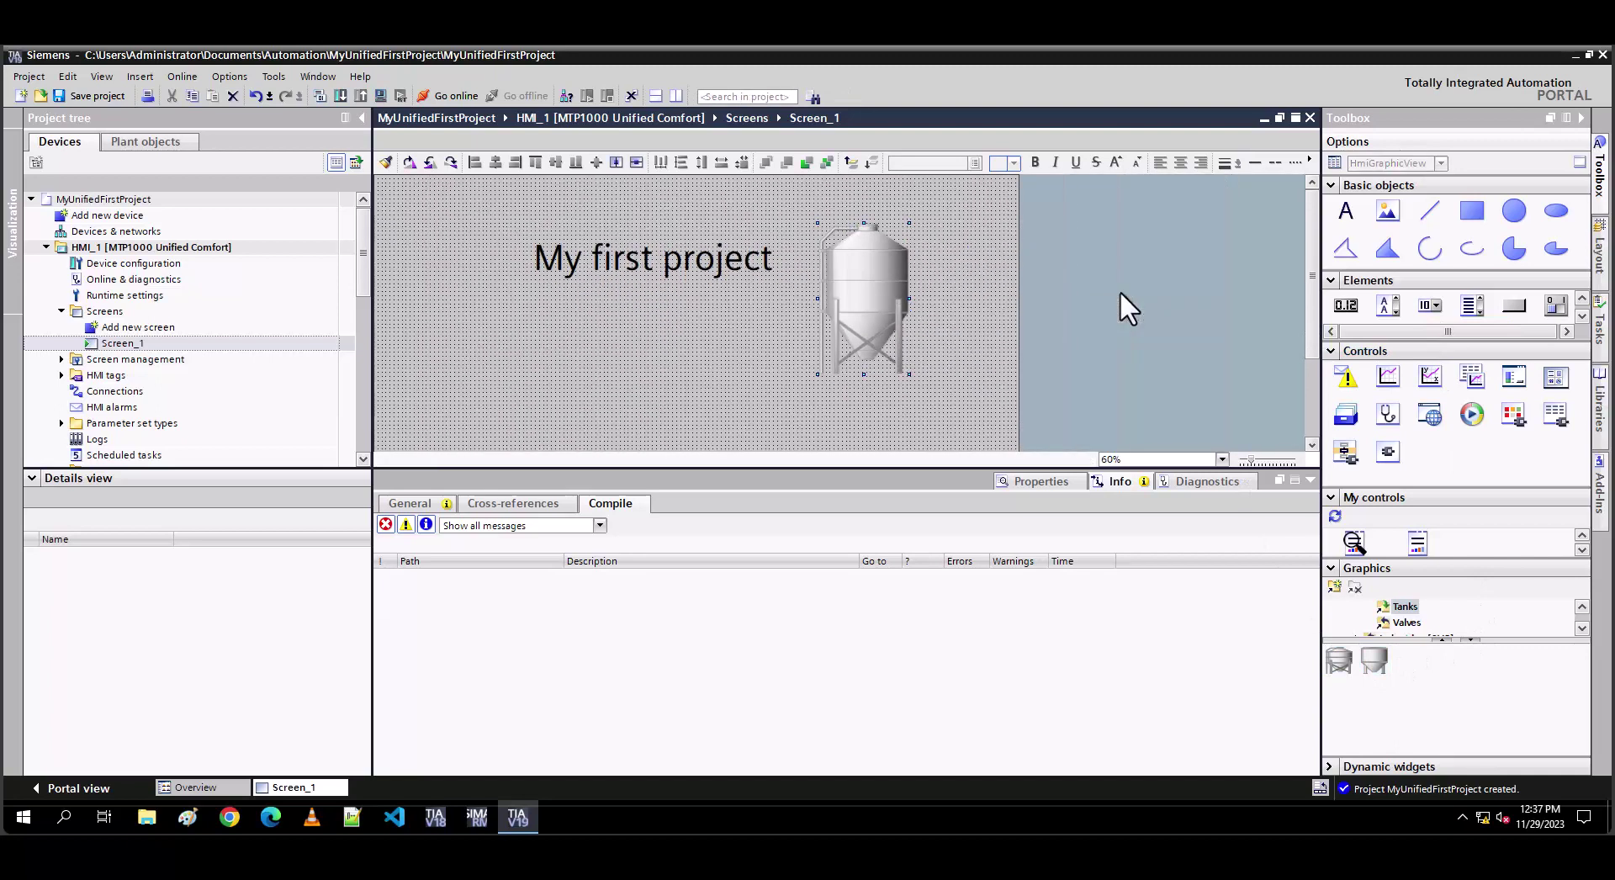
drag(900, 310, 937, 357)
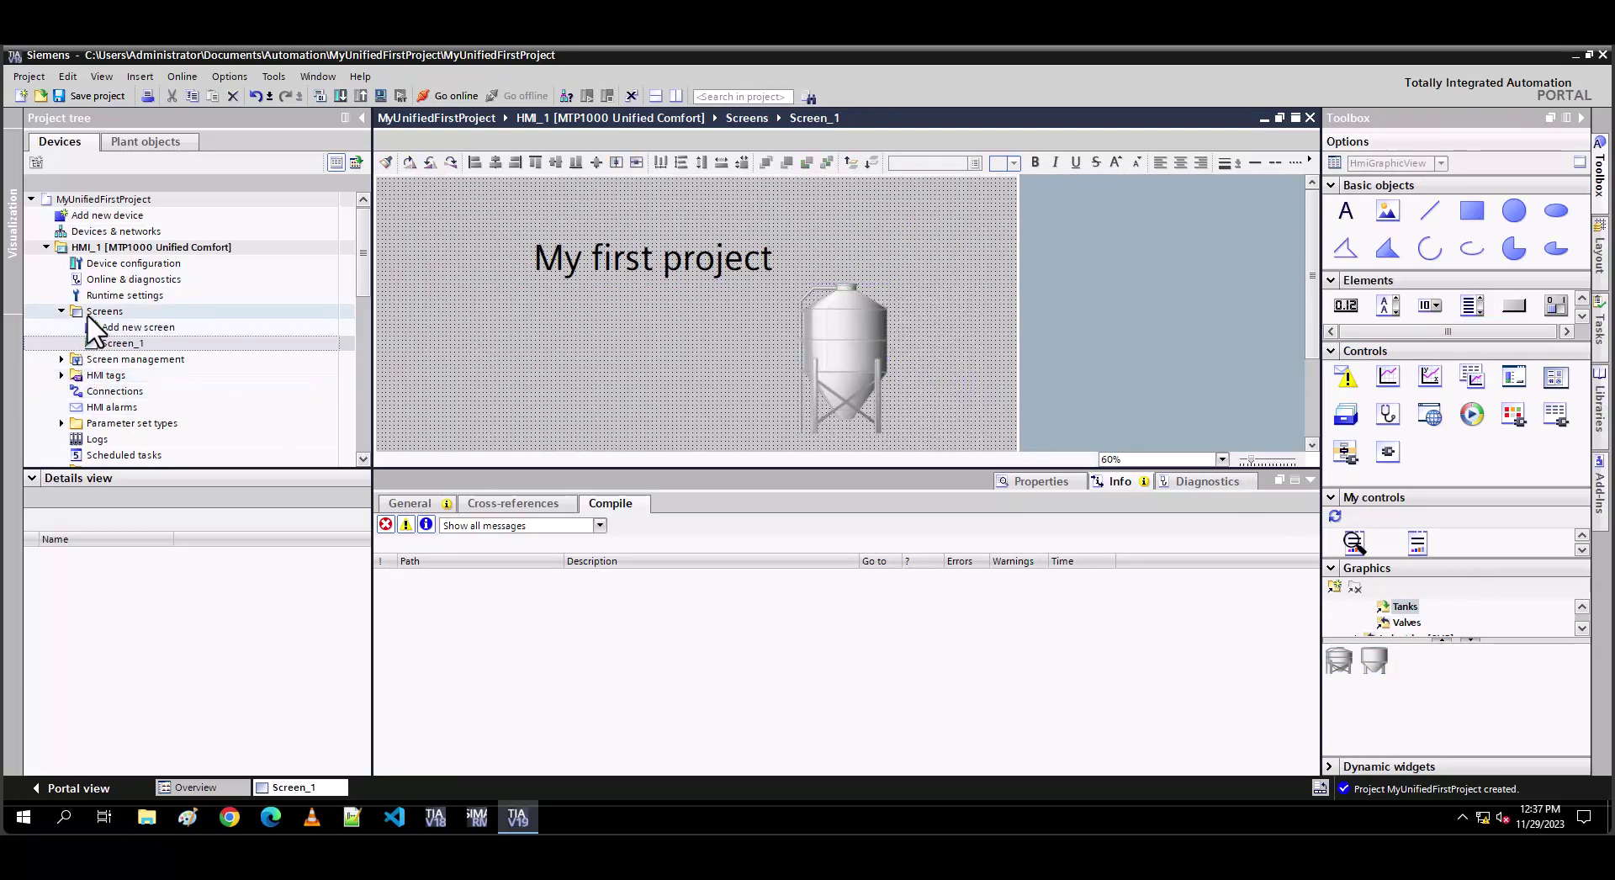
- Add a new HMI tag named Temperature to the default tag table of HMI_1
click(62, 375)
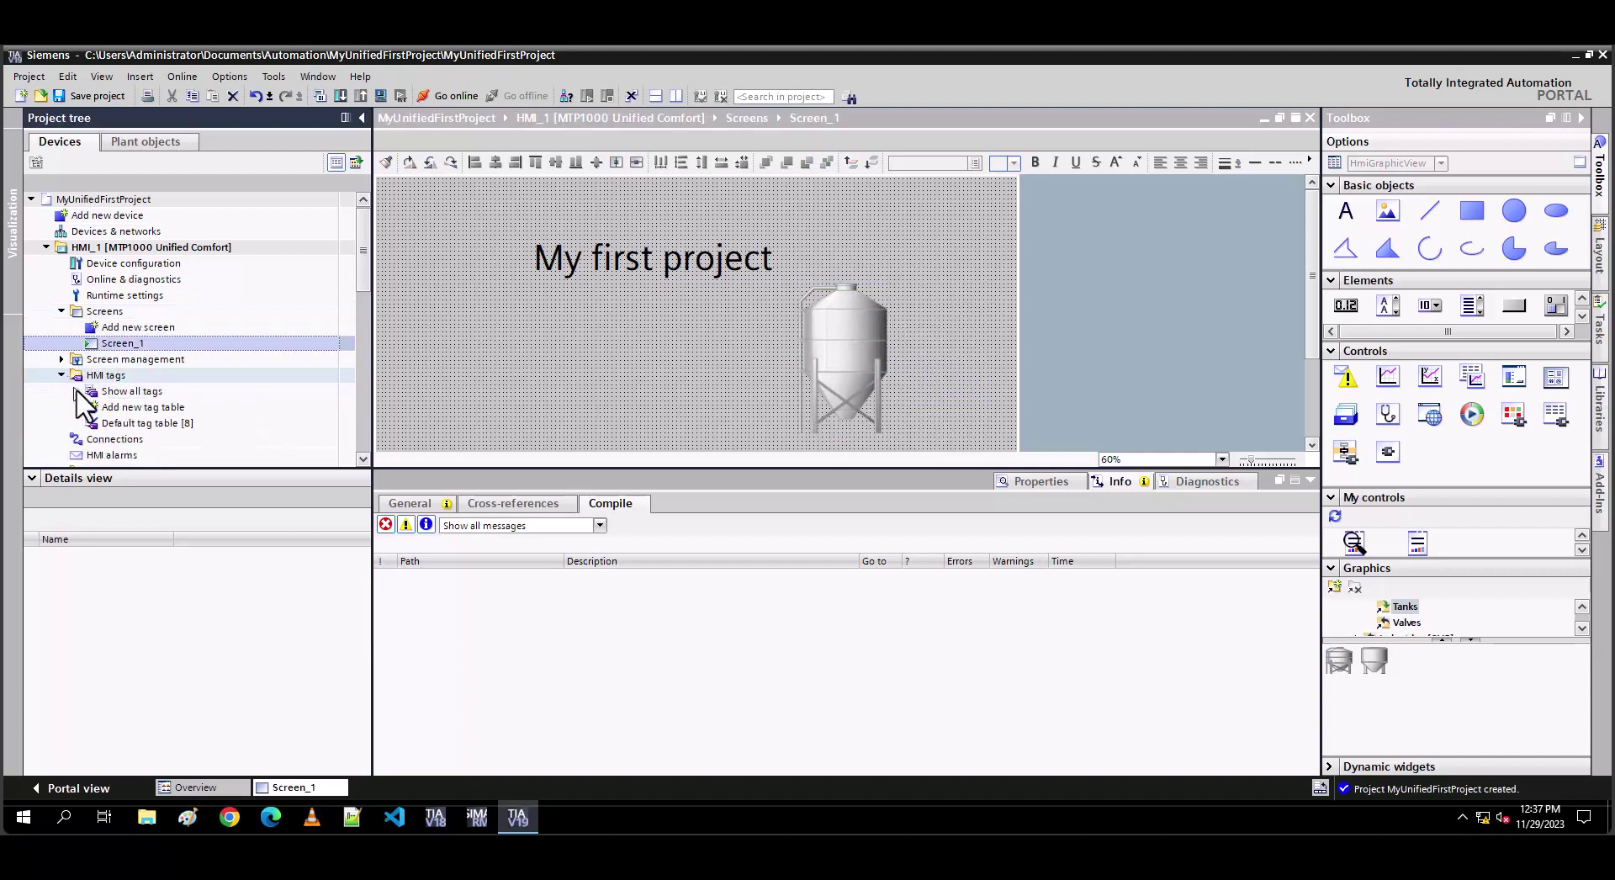
double_click(126, 423)
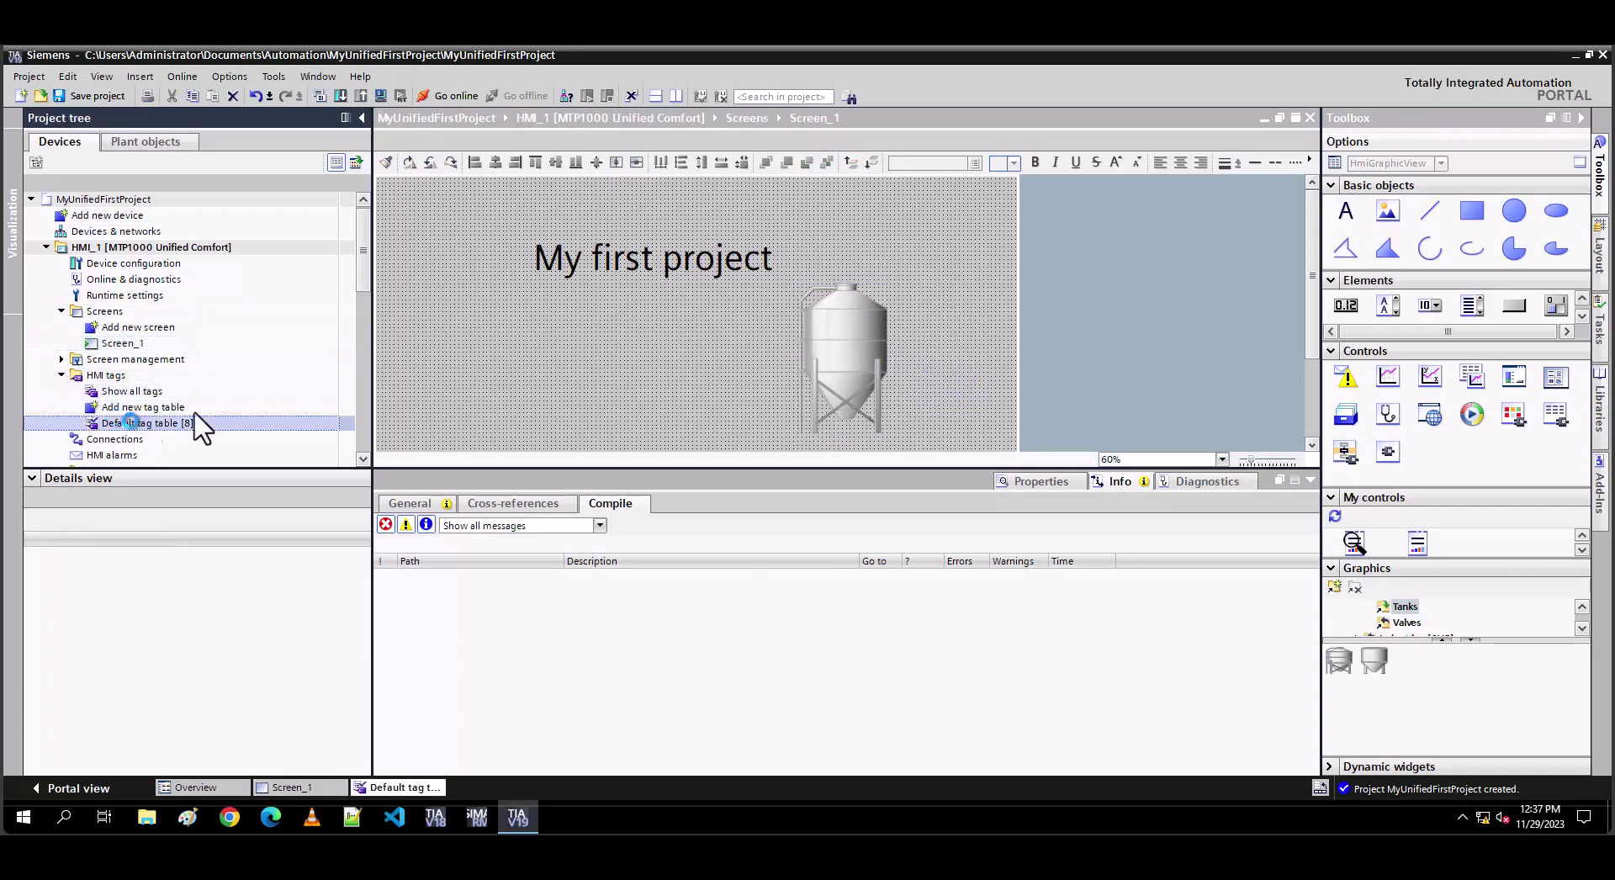
click(472, 218)
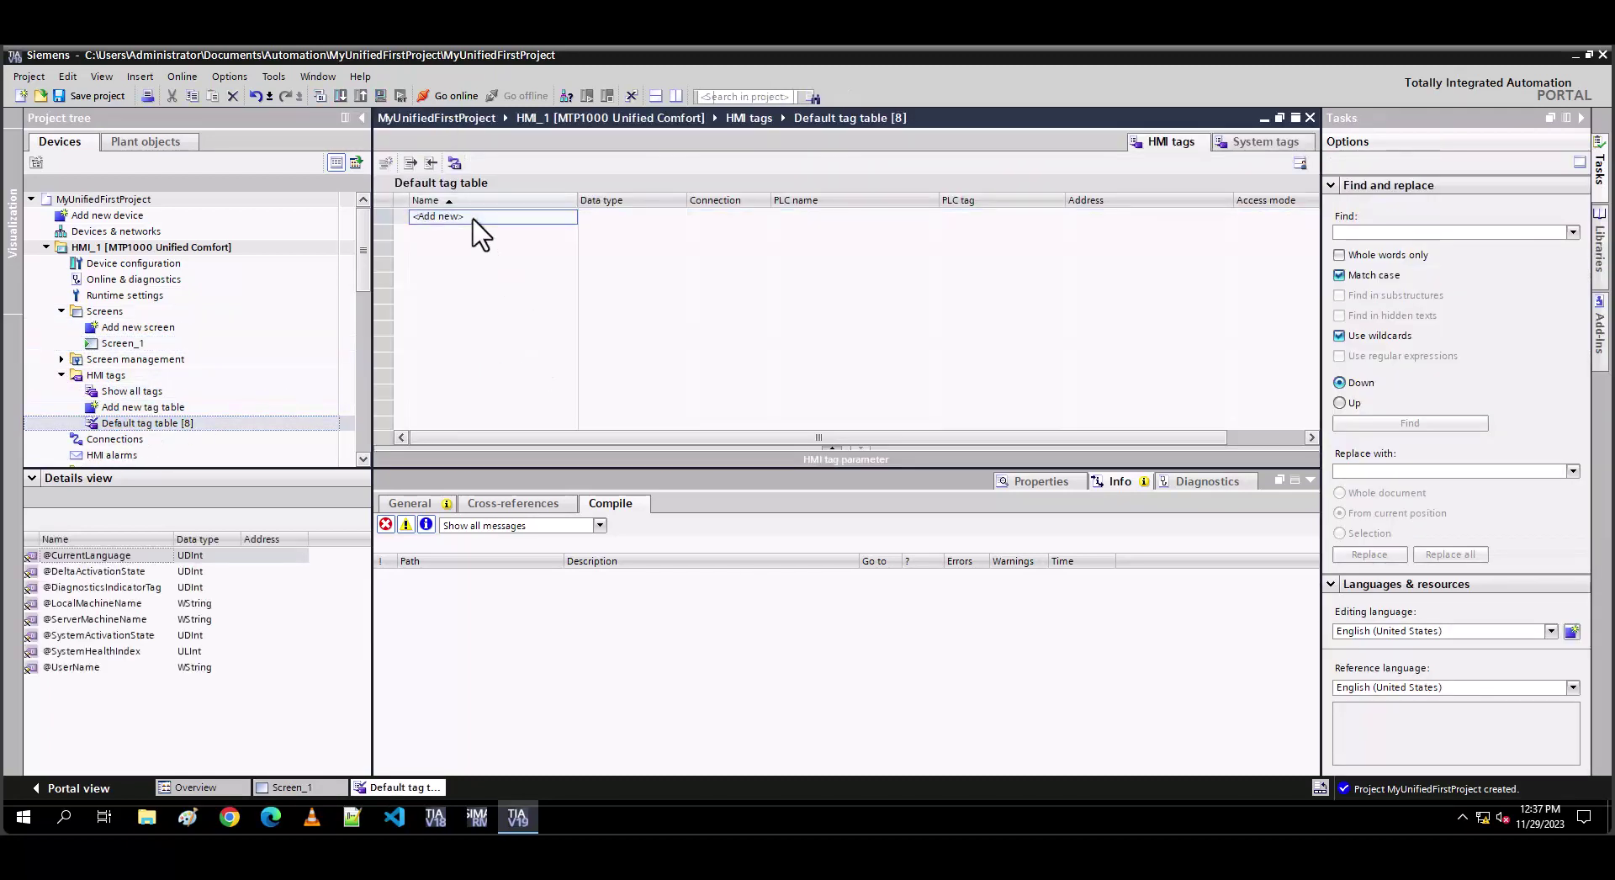
click(472, 218)
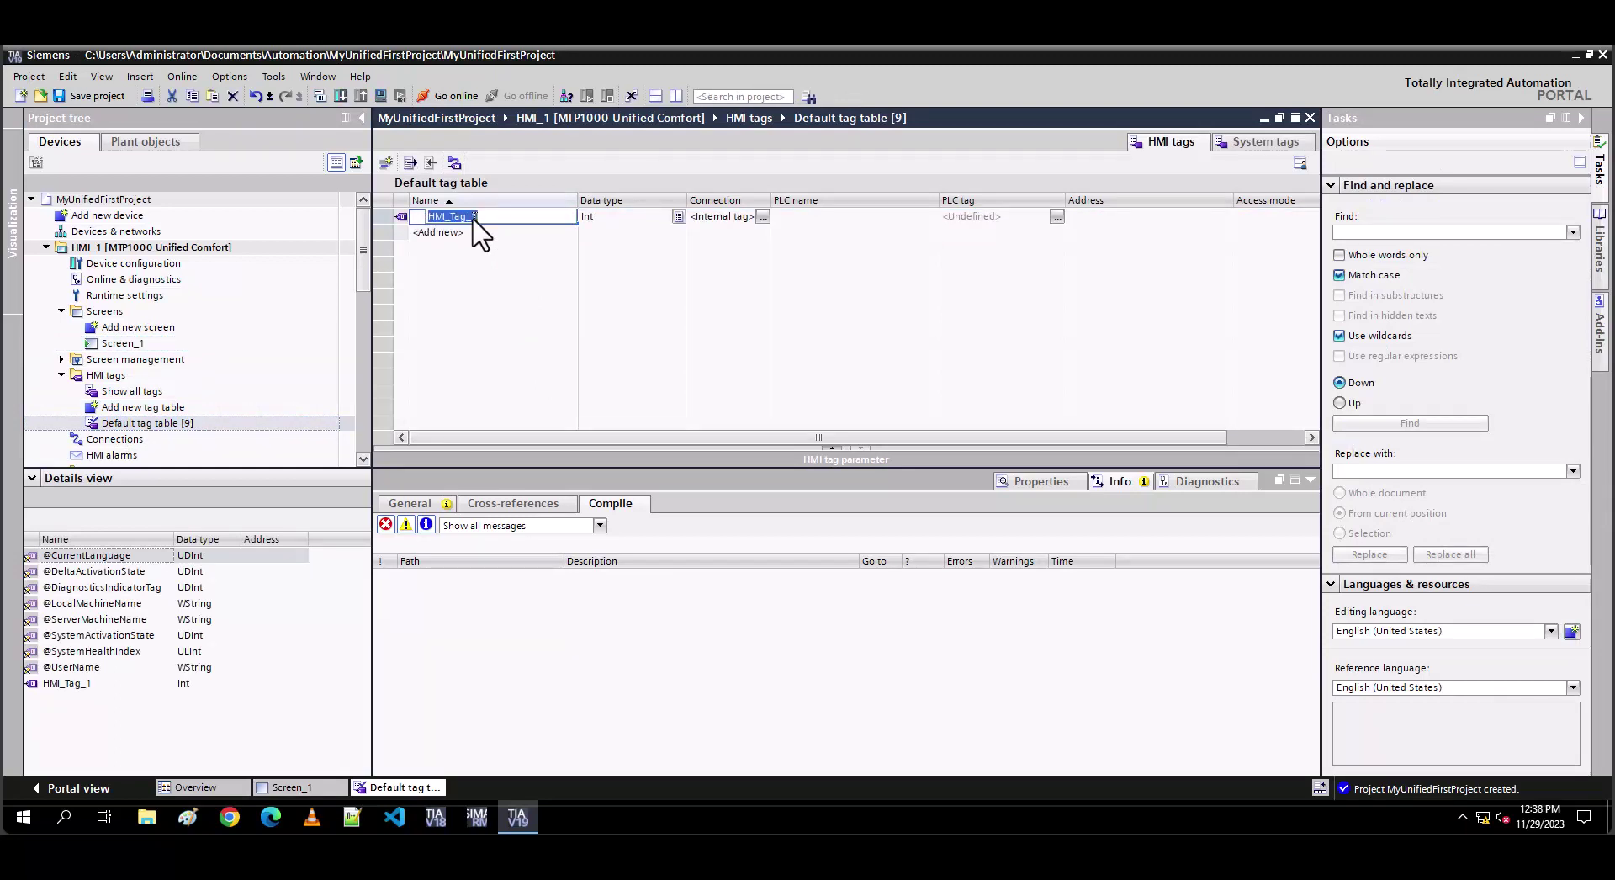
text(Temperature)
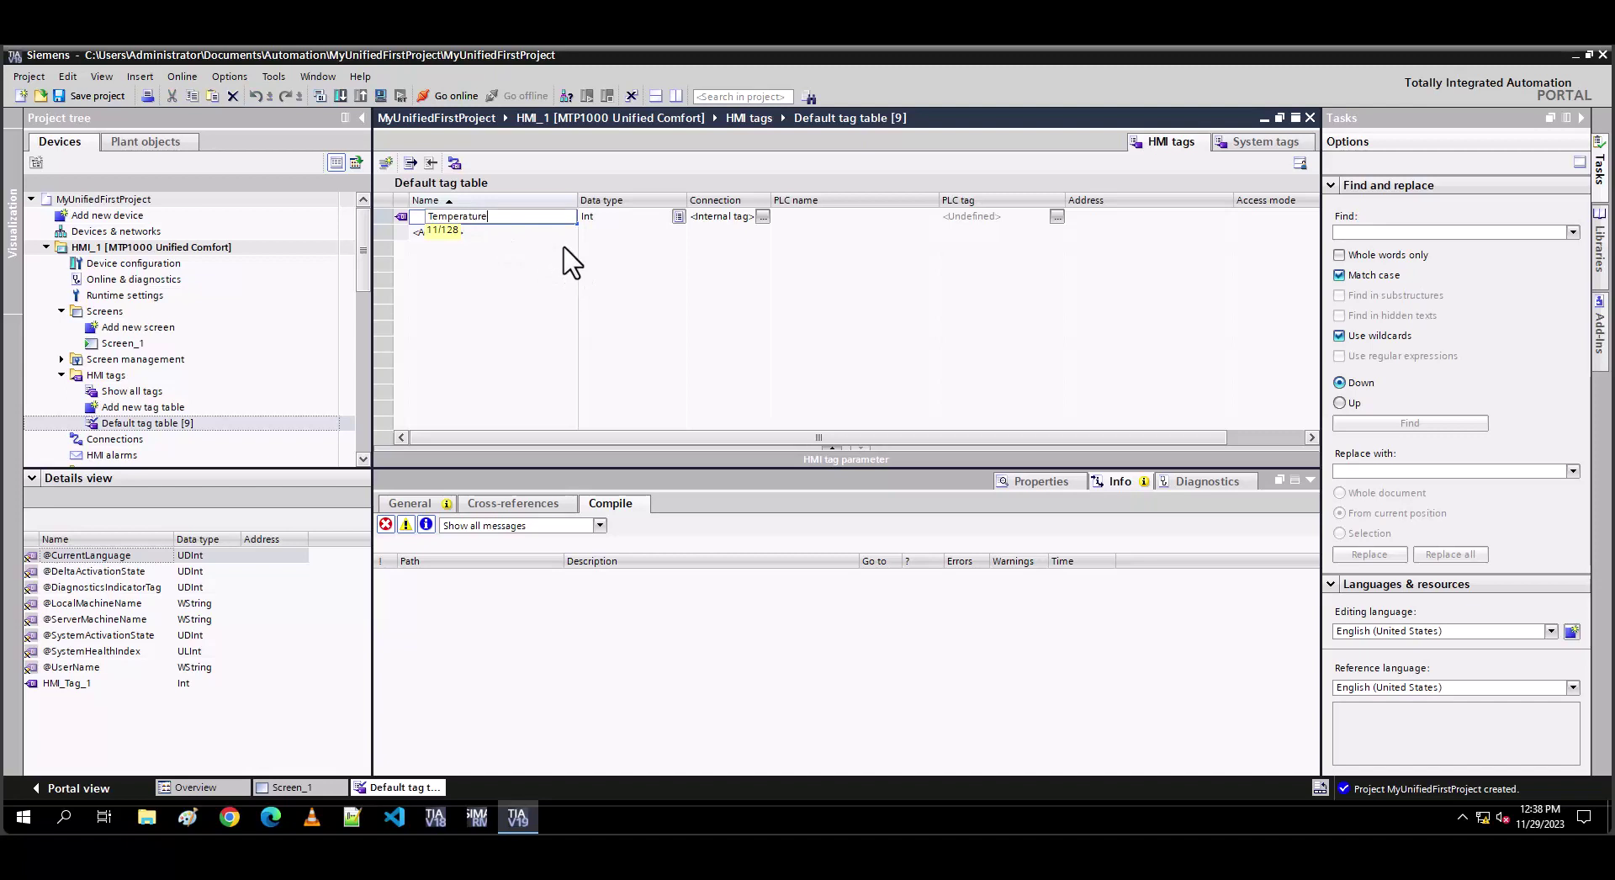
key(Return)
- Place the Temperature tag on Screen_1 as an IO field and insert a bar element beneath the title, linked to the same tag
click(332, 785)
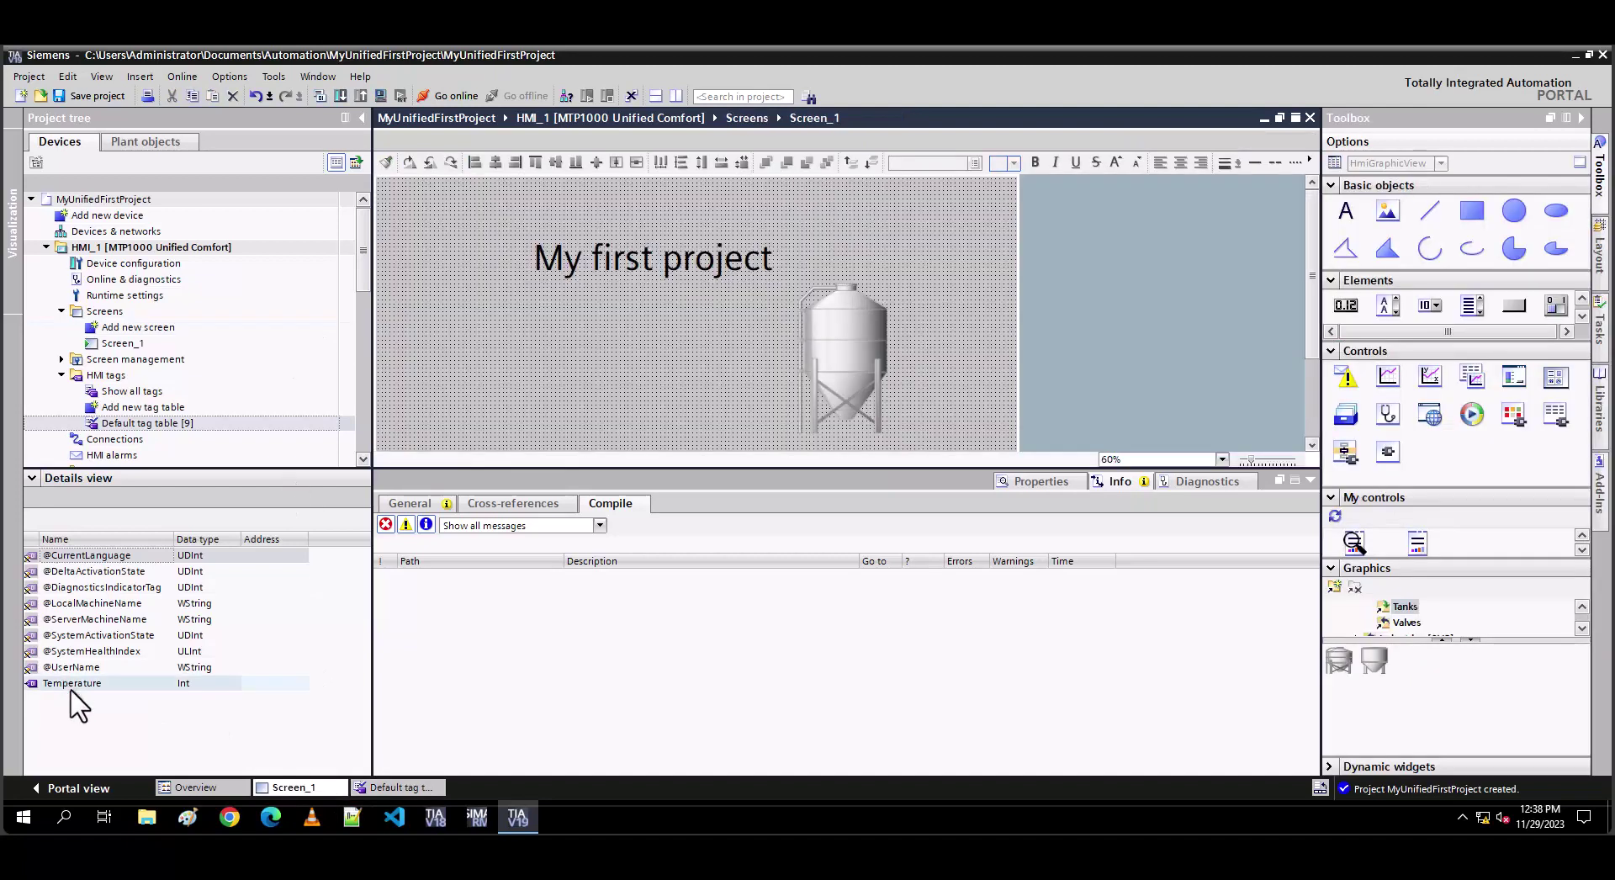
drag(72, 683, 454, 338)
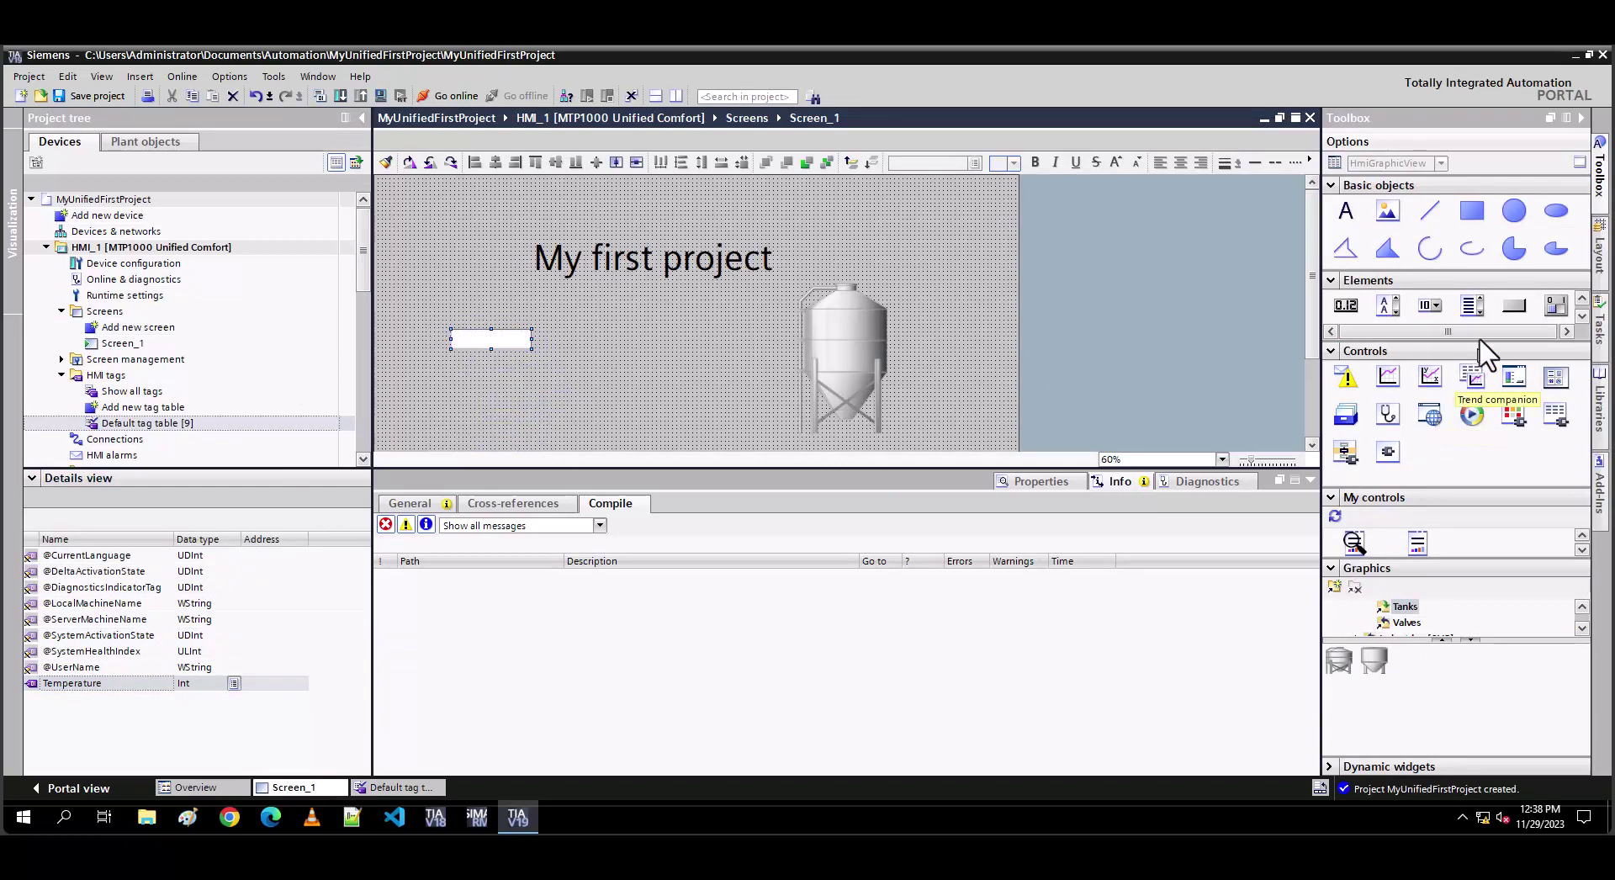
click(1582, 316)
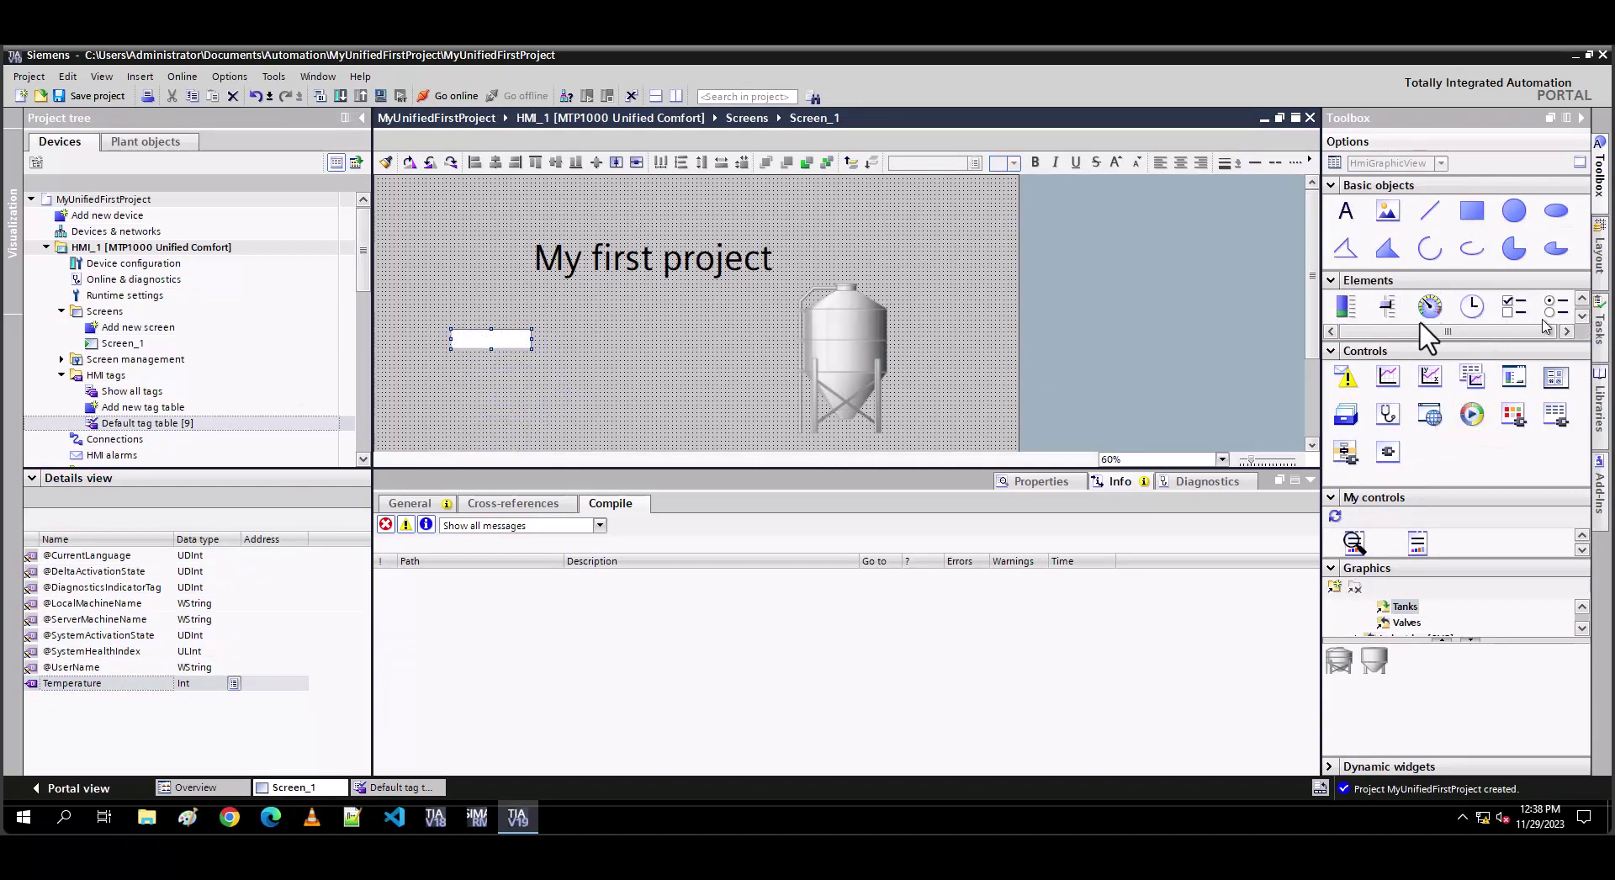
drag(1344, 306, 624, 301)
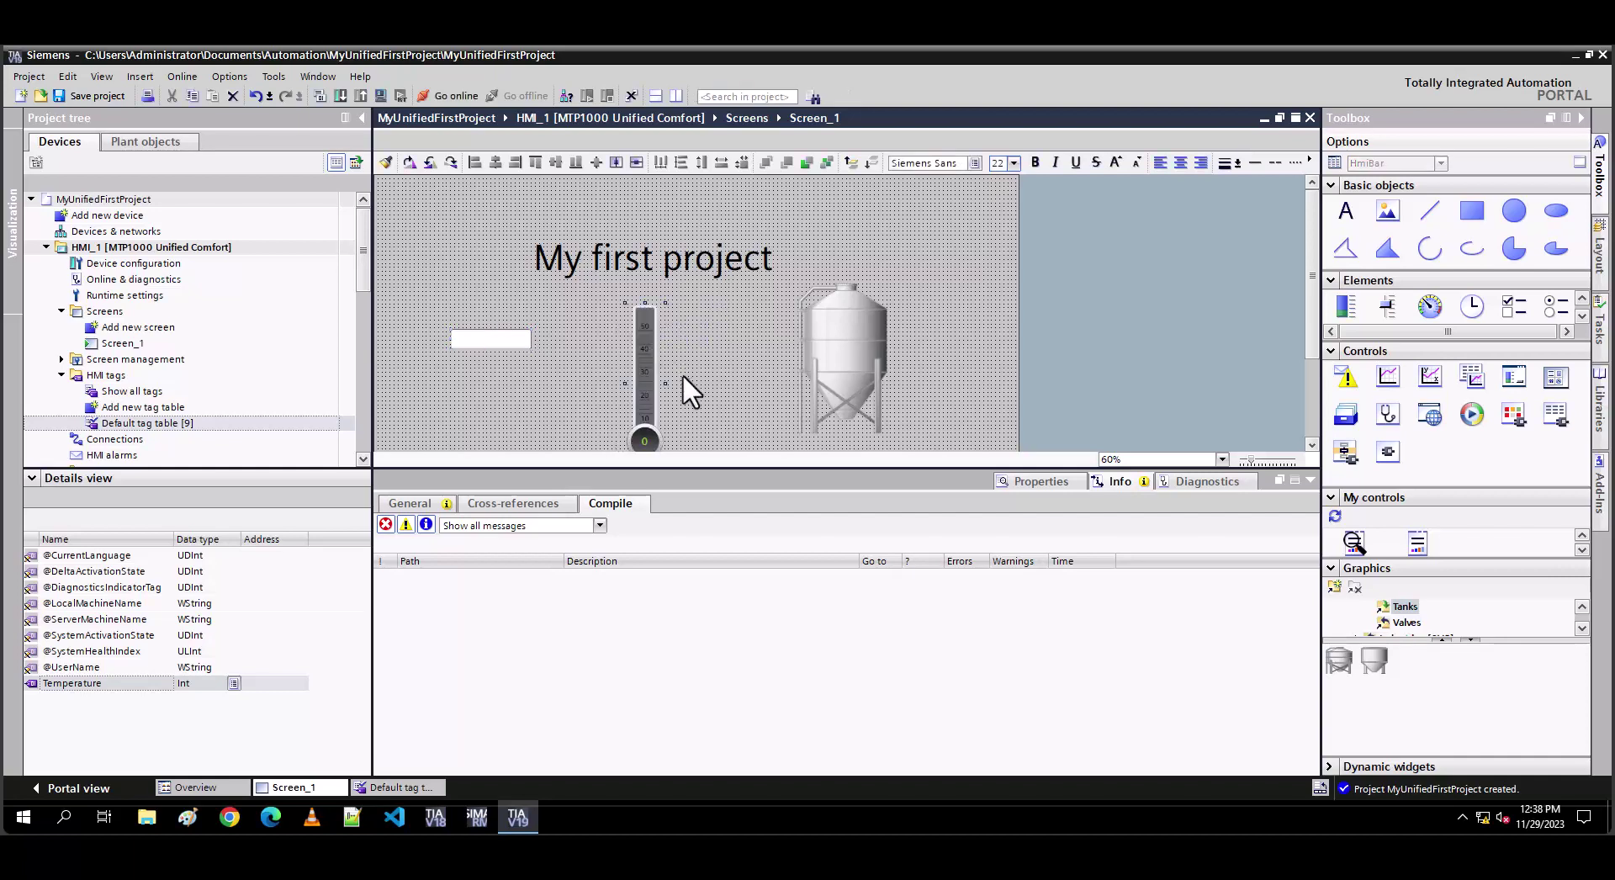
click(1077, 492)
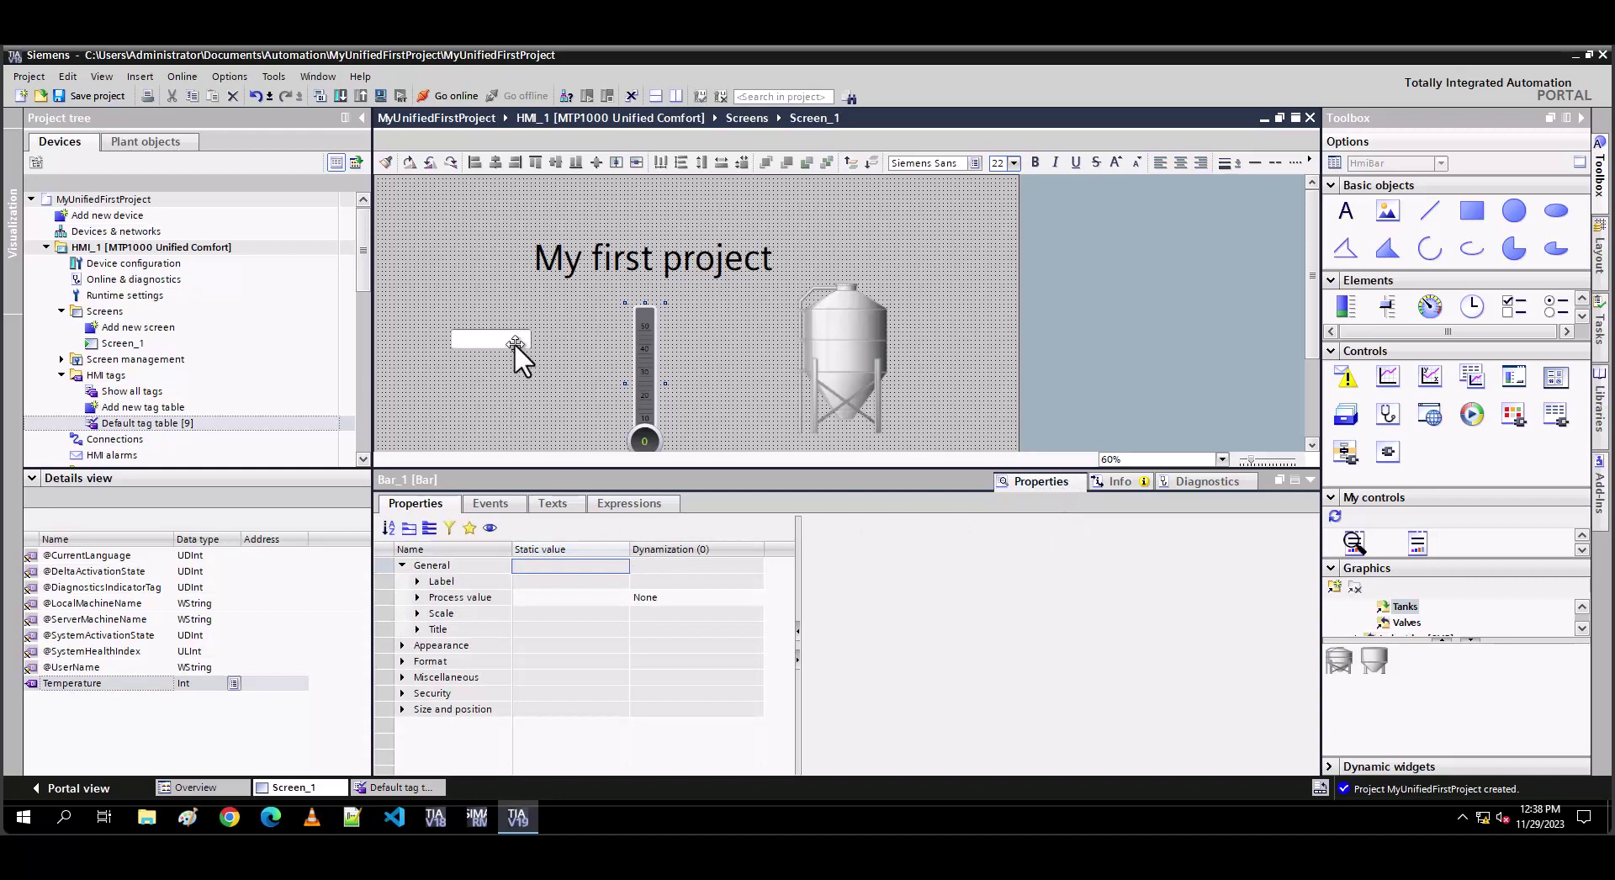
drag(126, 683, 654, 380)
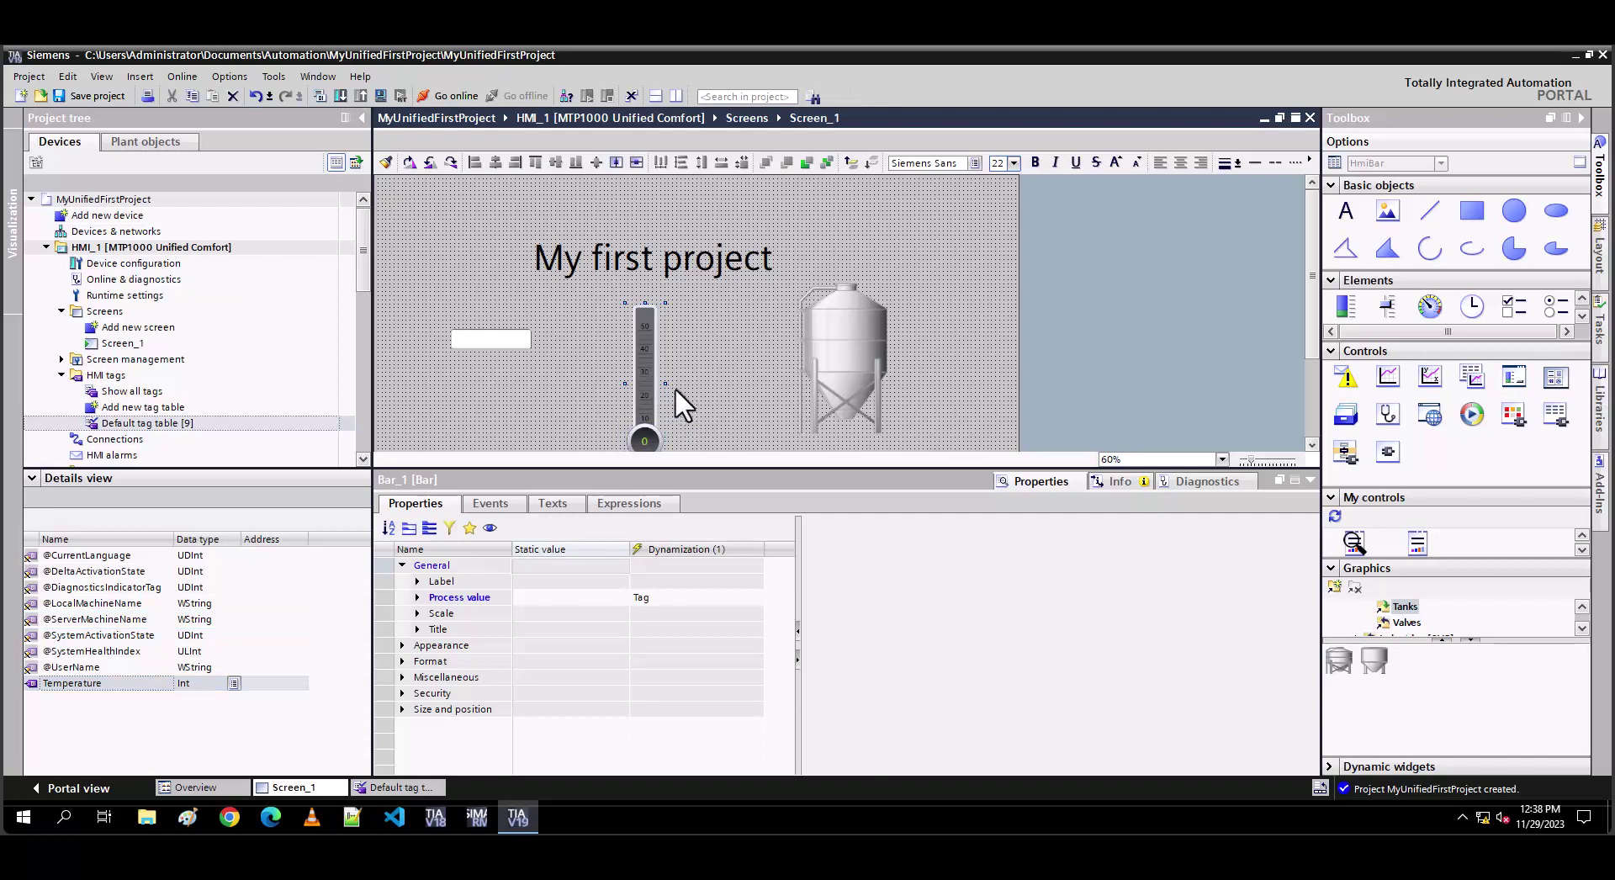
scroll(675, 389, down, 2)
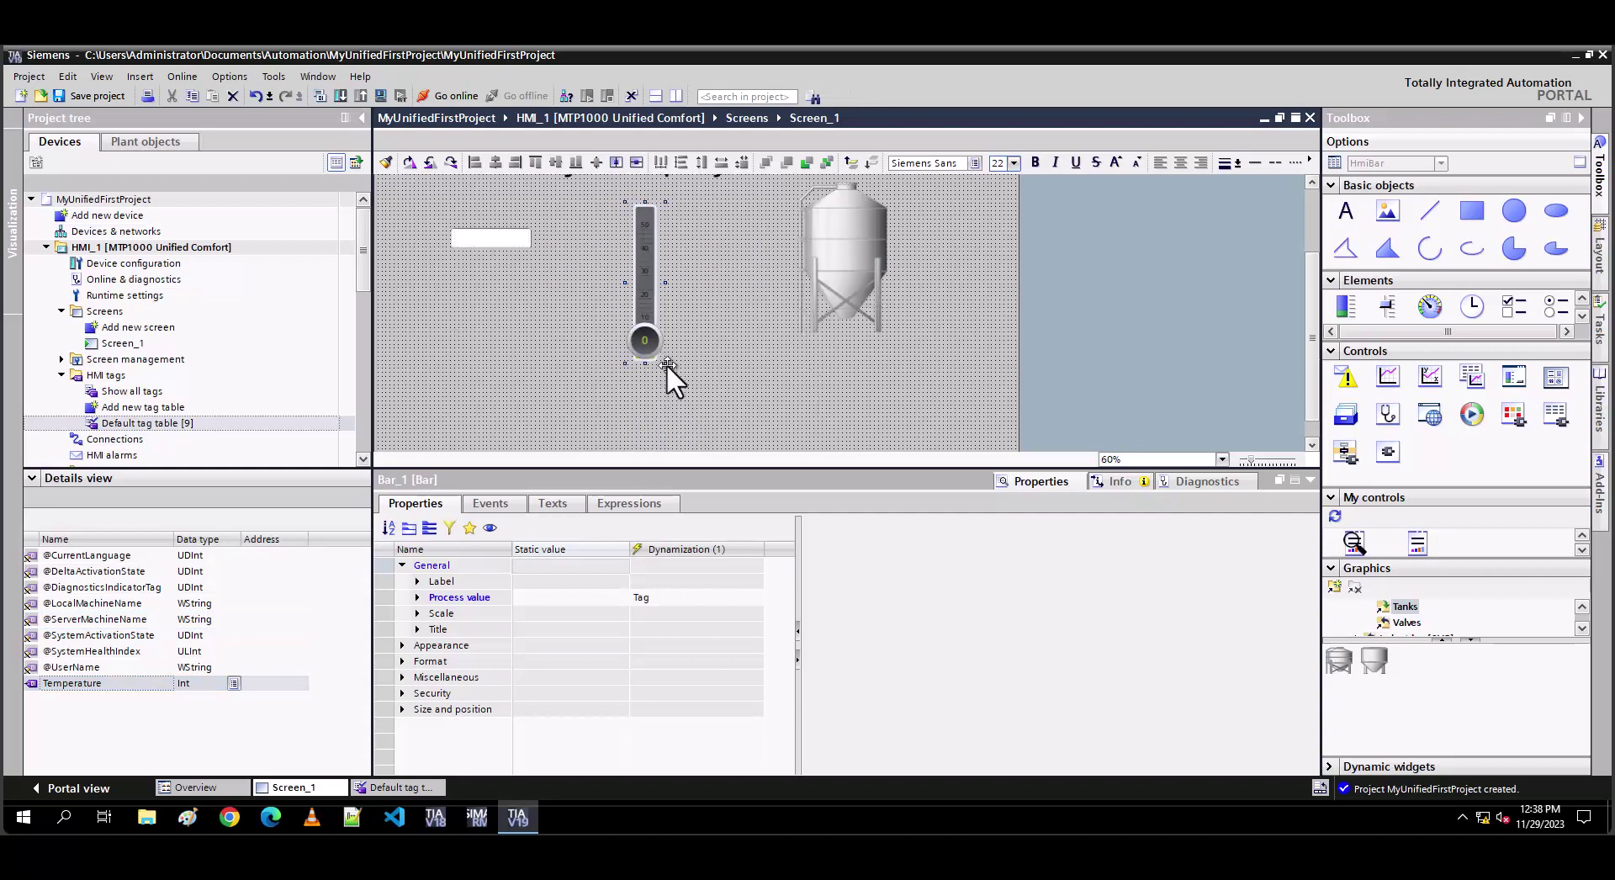
mouse_move(664, 362)
mouse_down()
mouse_move(698, 397)
mouse_move(683, 403)
mouse_move(678, 377)
mouse_up()
click(668, 365)
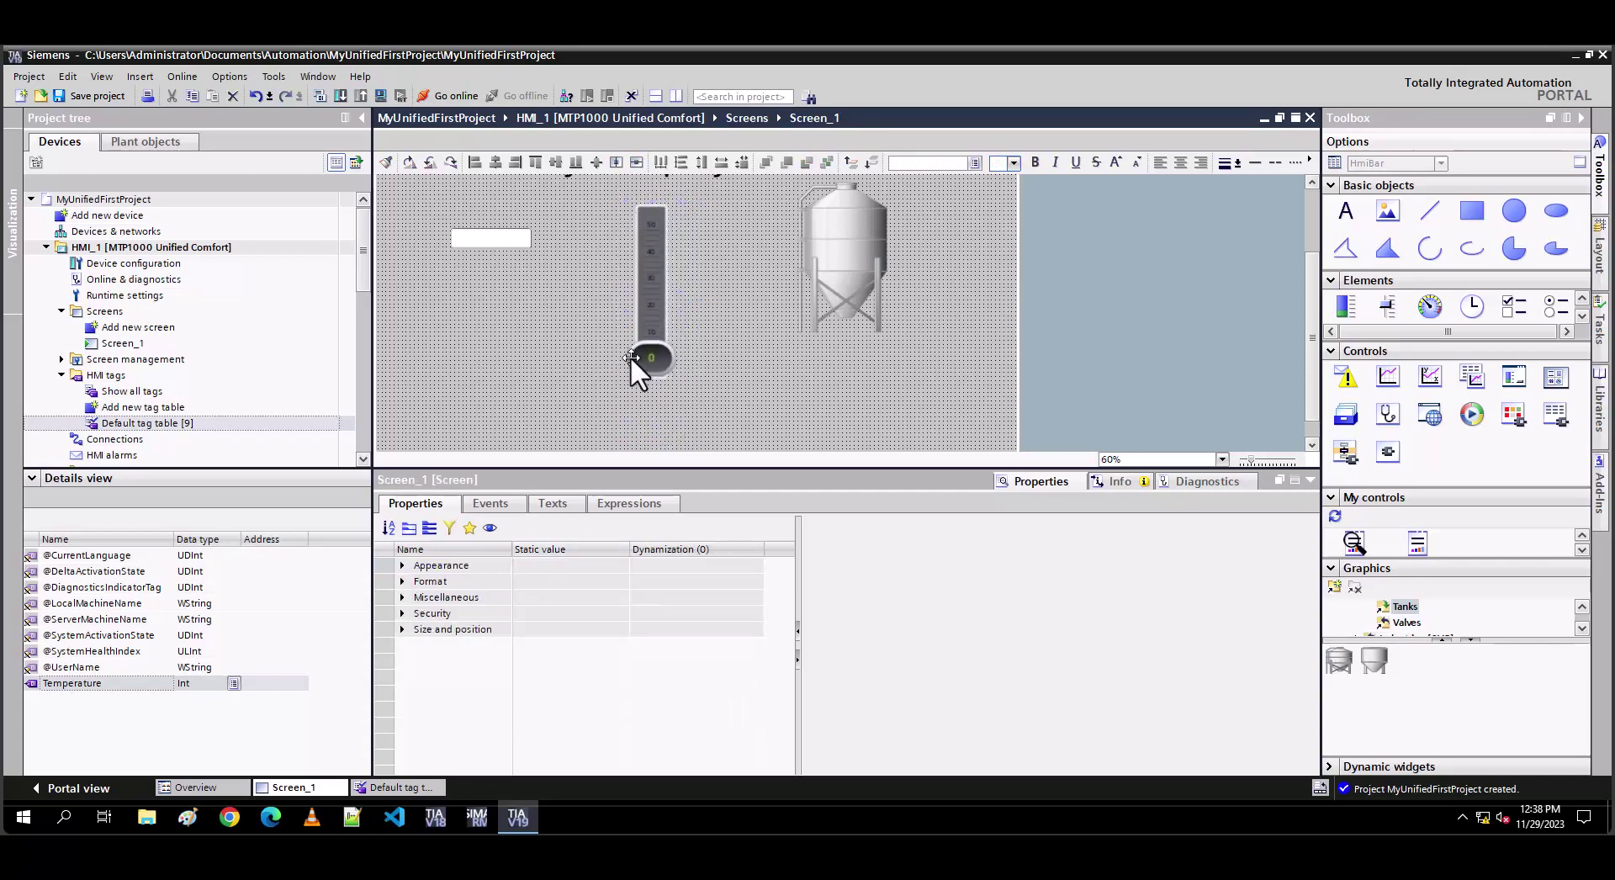
scroll(632, 356, down, 1)
click(632, 357)
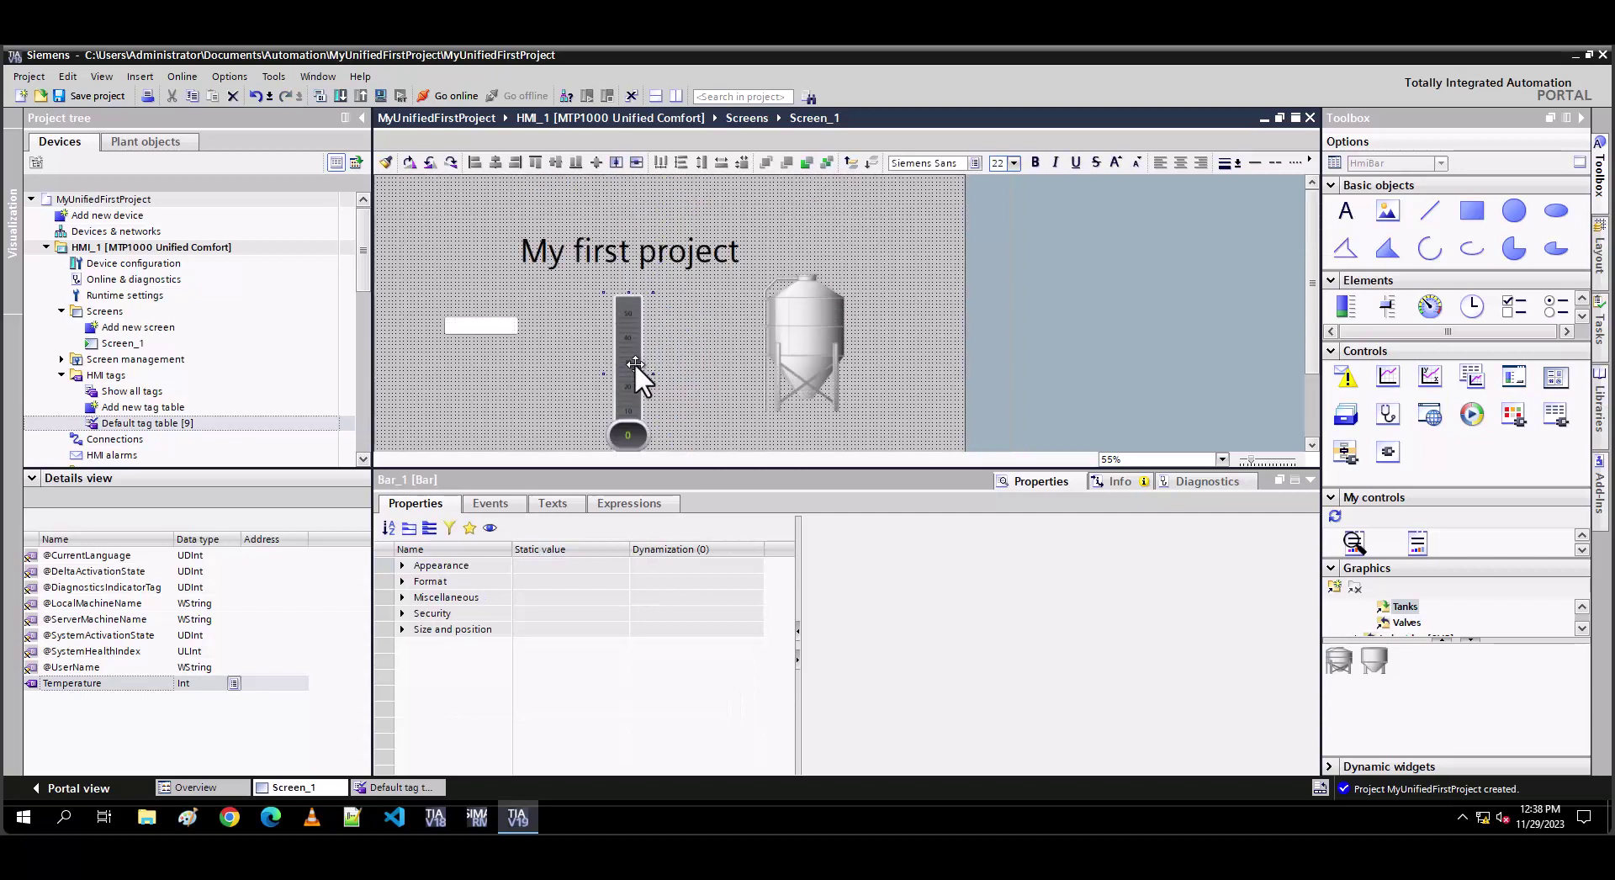
- Enlarge the bar slightly and move the IO field and the tank graphic closer to either side of it
scroll(663, 392, down, 2)
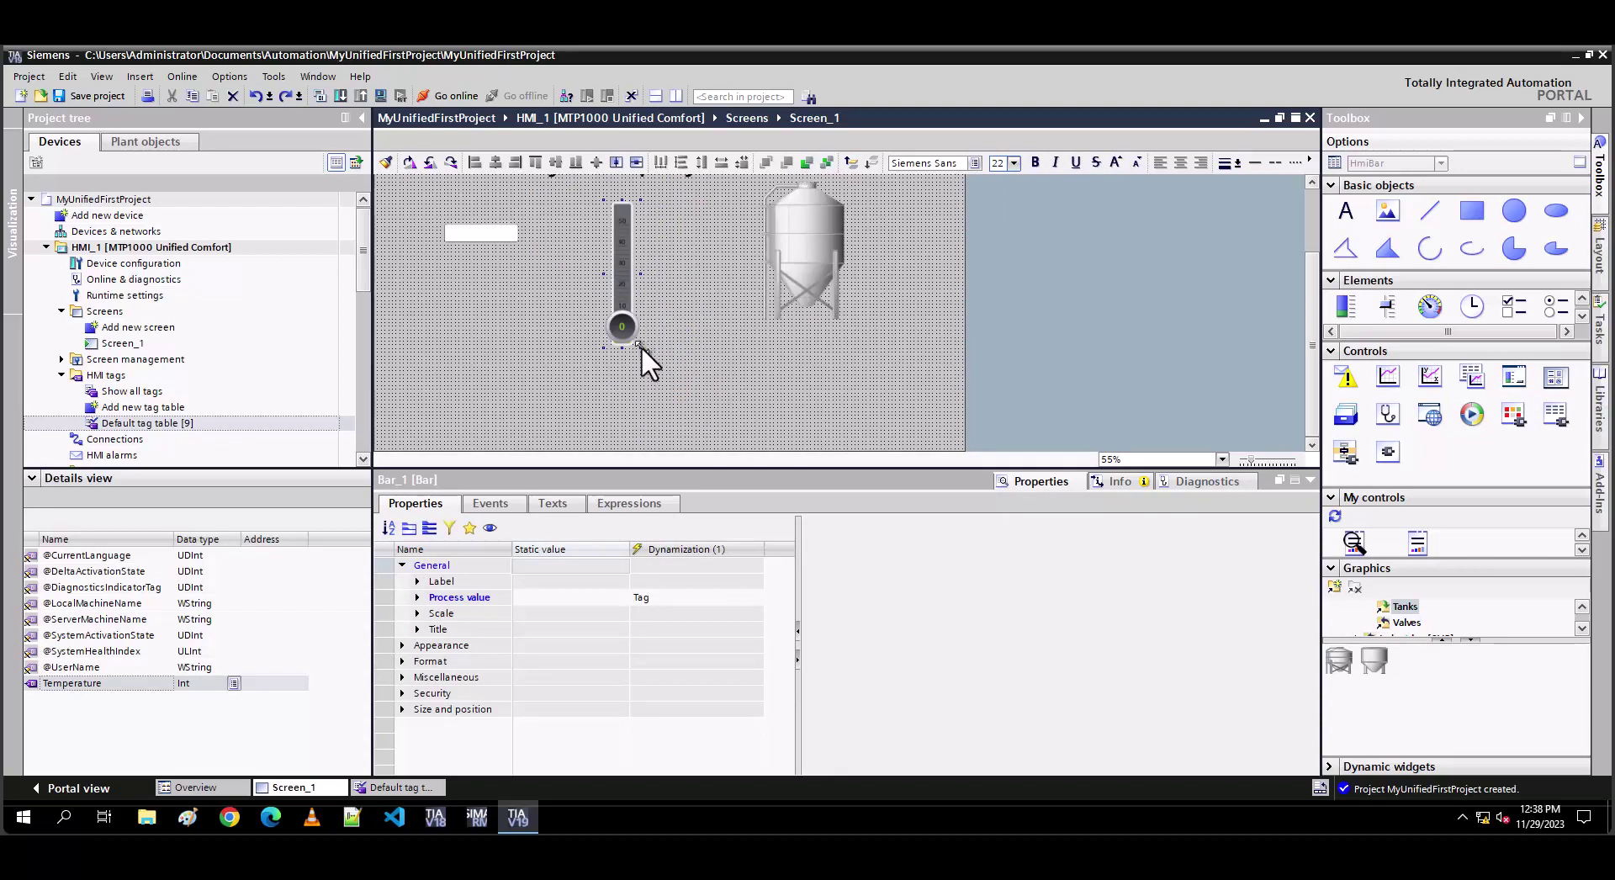
drag(641, 345, 656, 362)
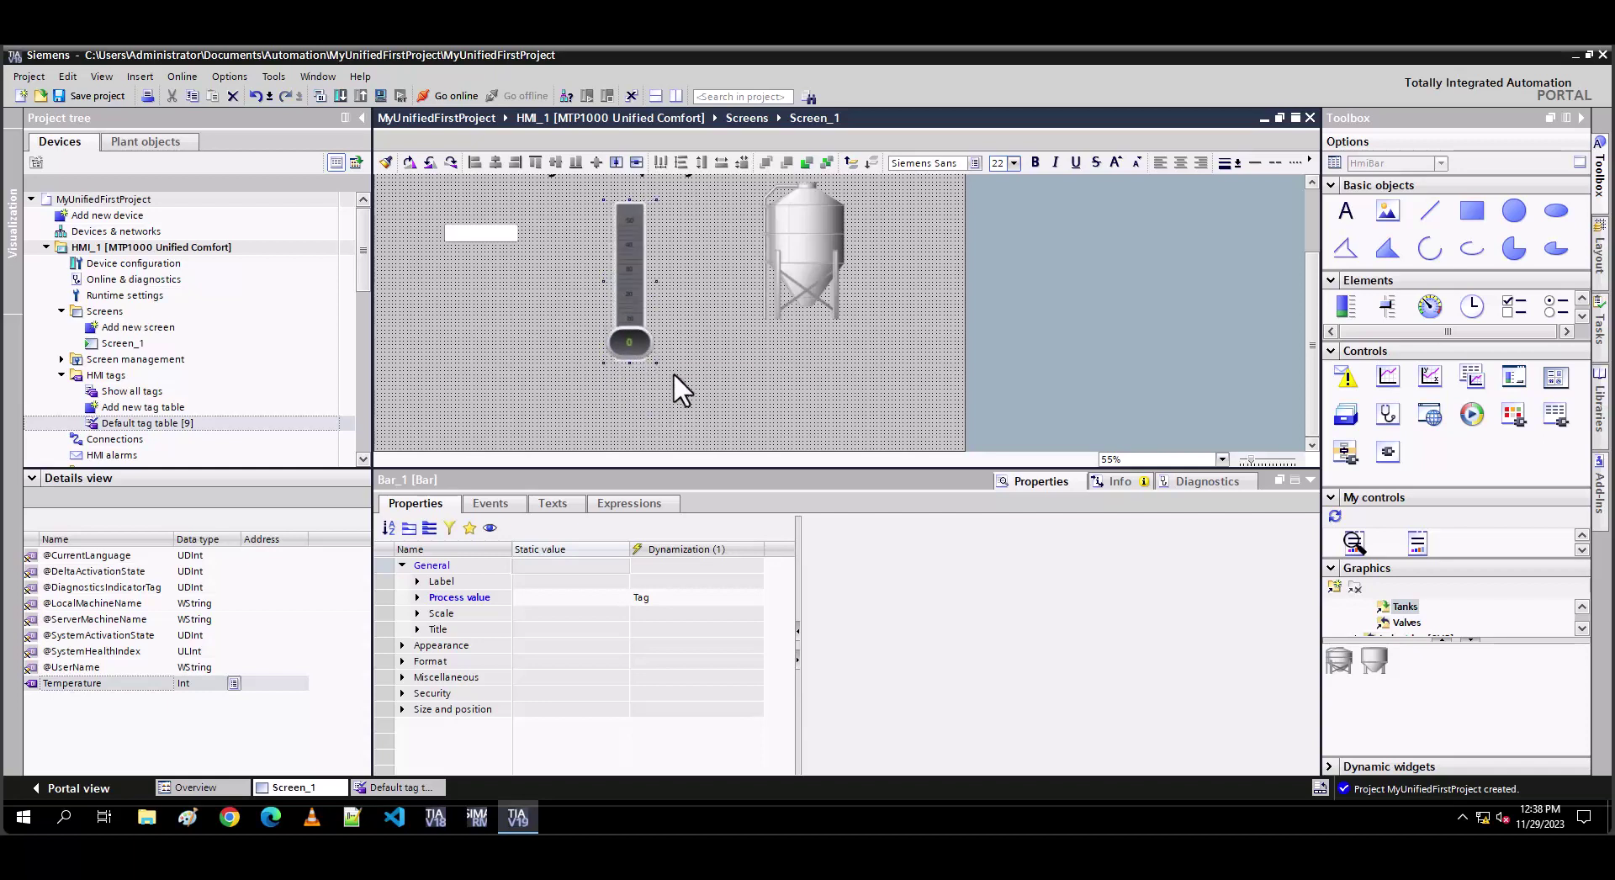
drag(459, 233, 514, 257)
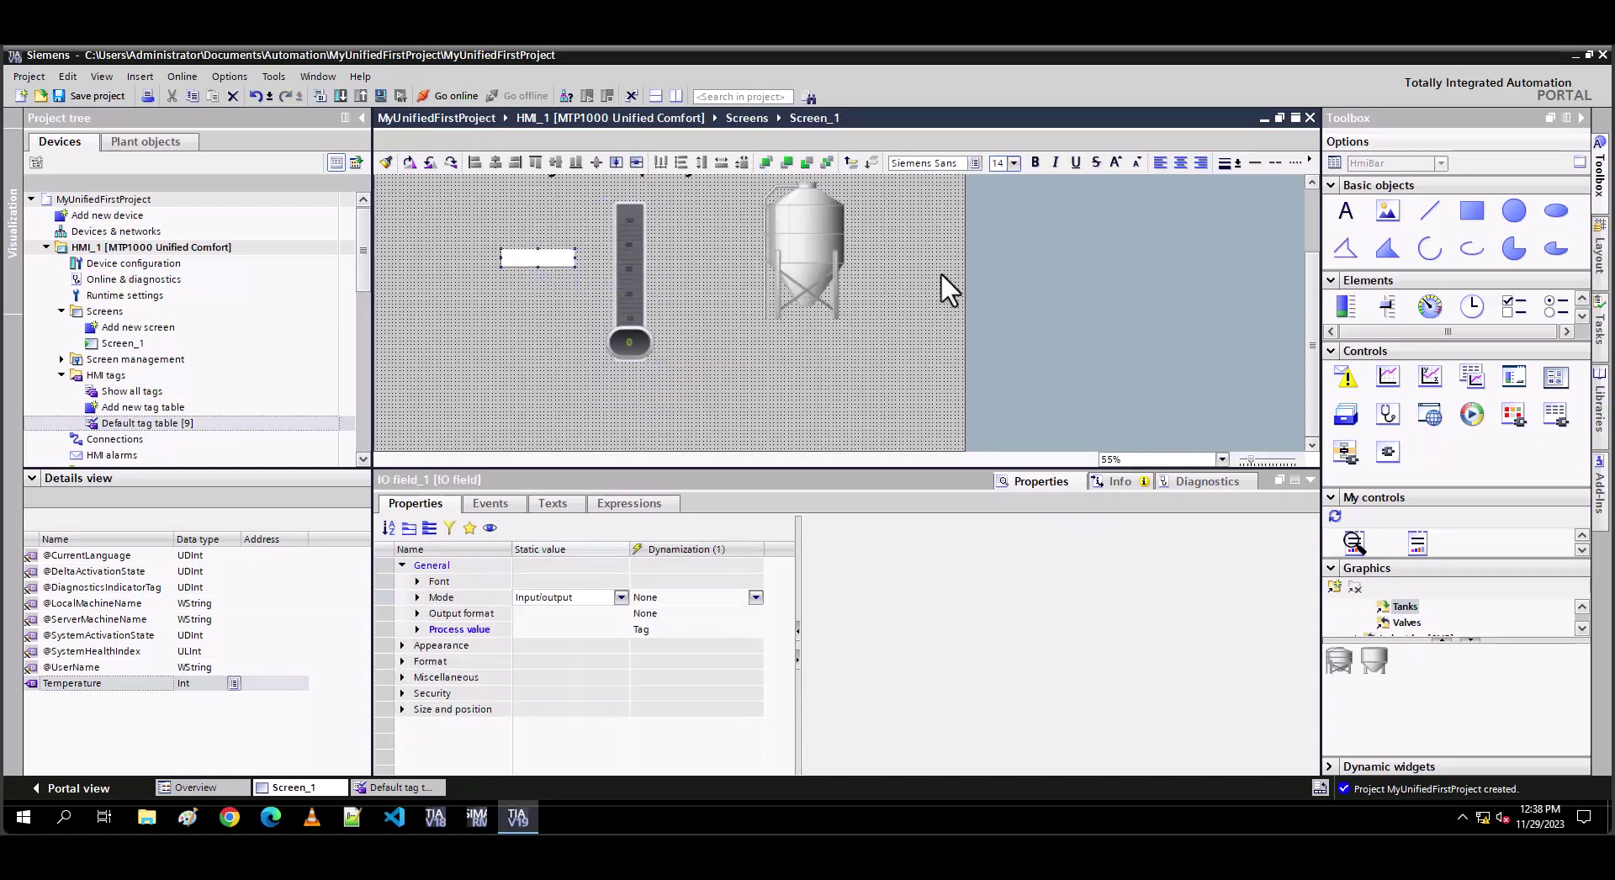
drag(834, 271, 752, 286)
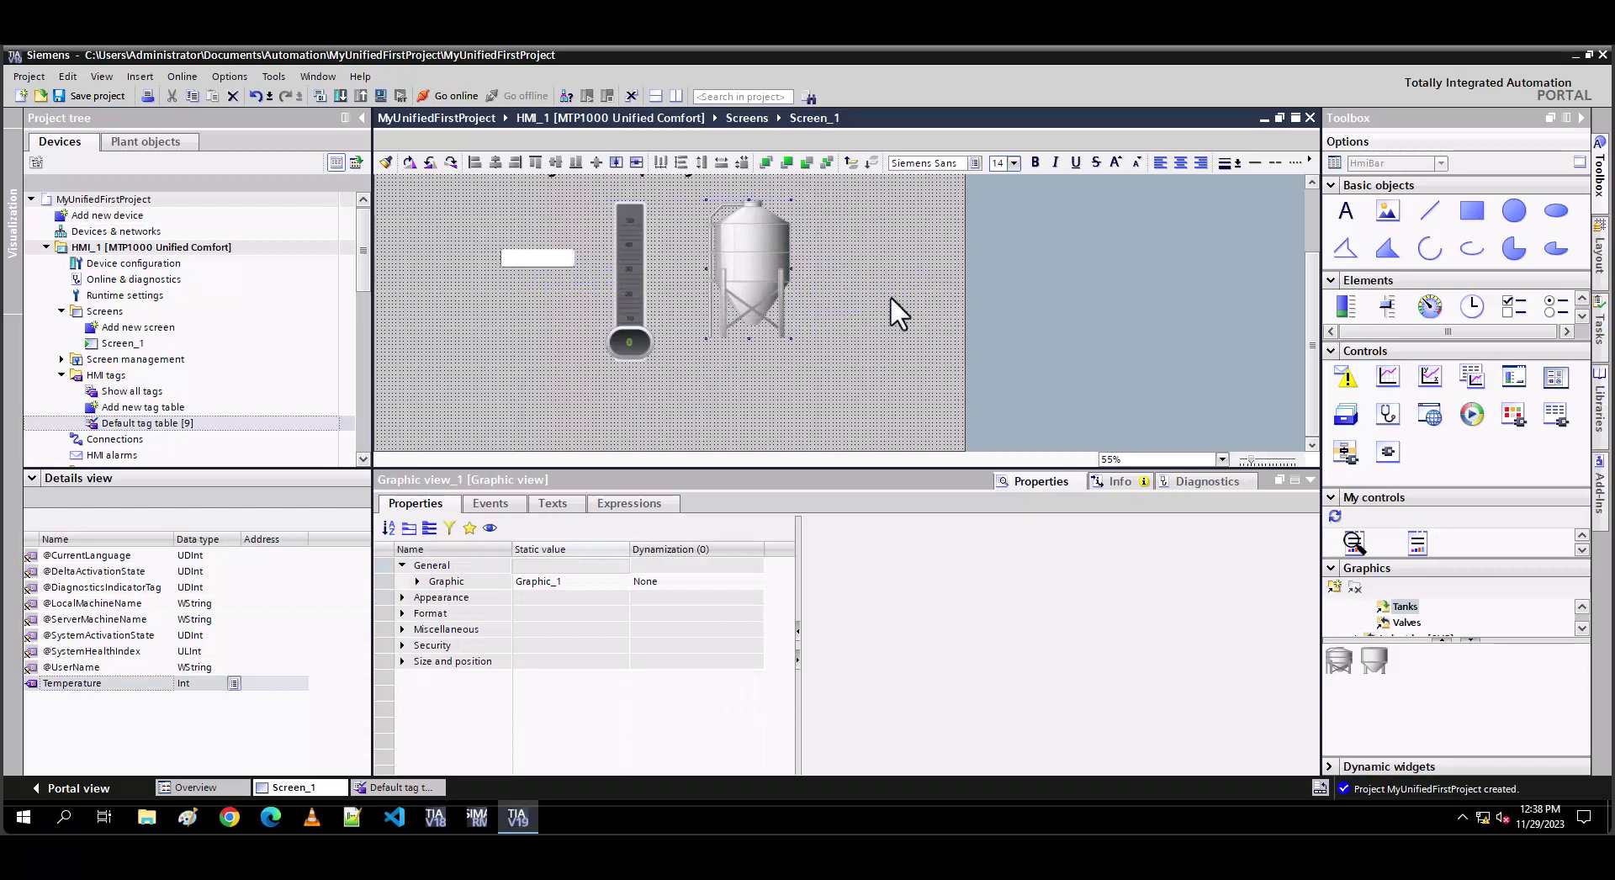
click(889, 296)
scroll(890, 297, down, 1)
- Rename Screen_1 as Start_Screen
click(126, 344)
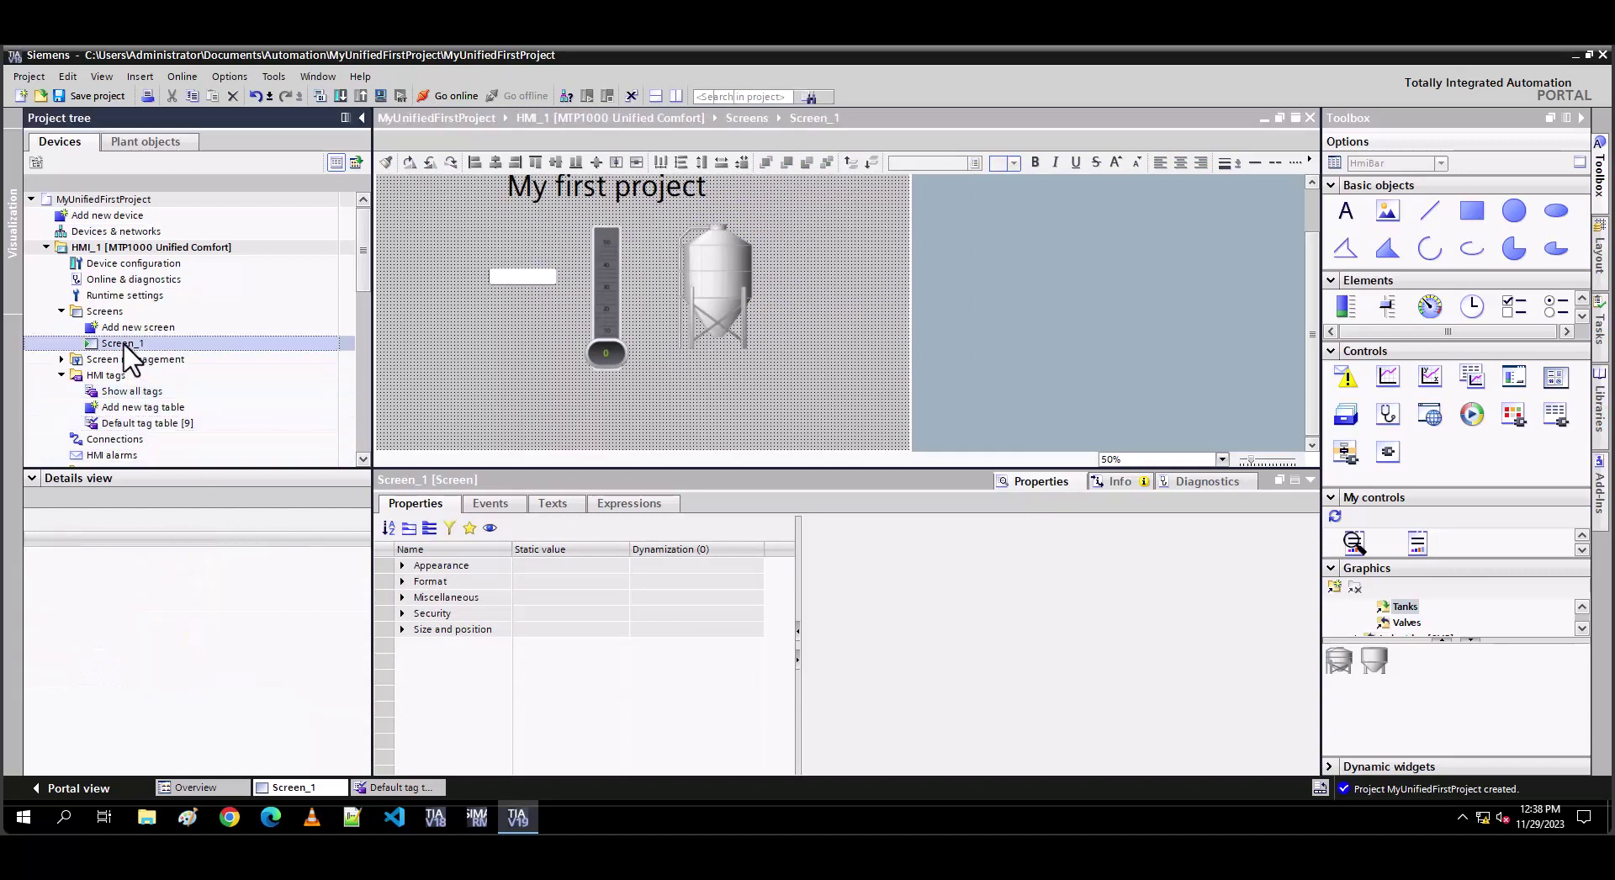
click(155, 344)
drag(168, 345, 115, 352)
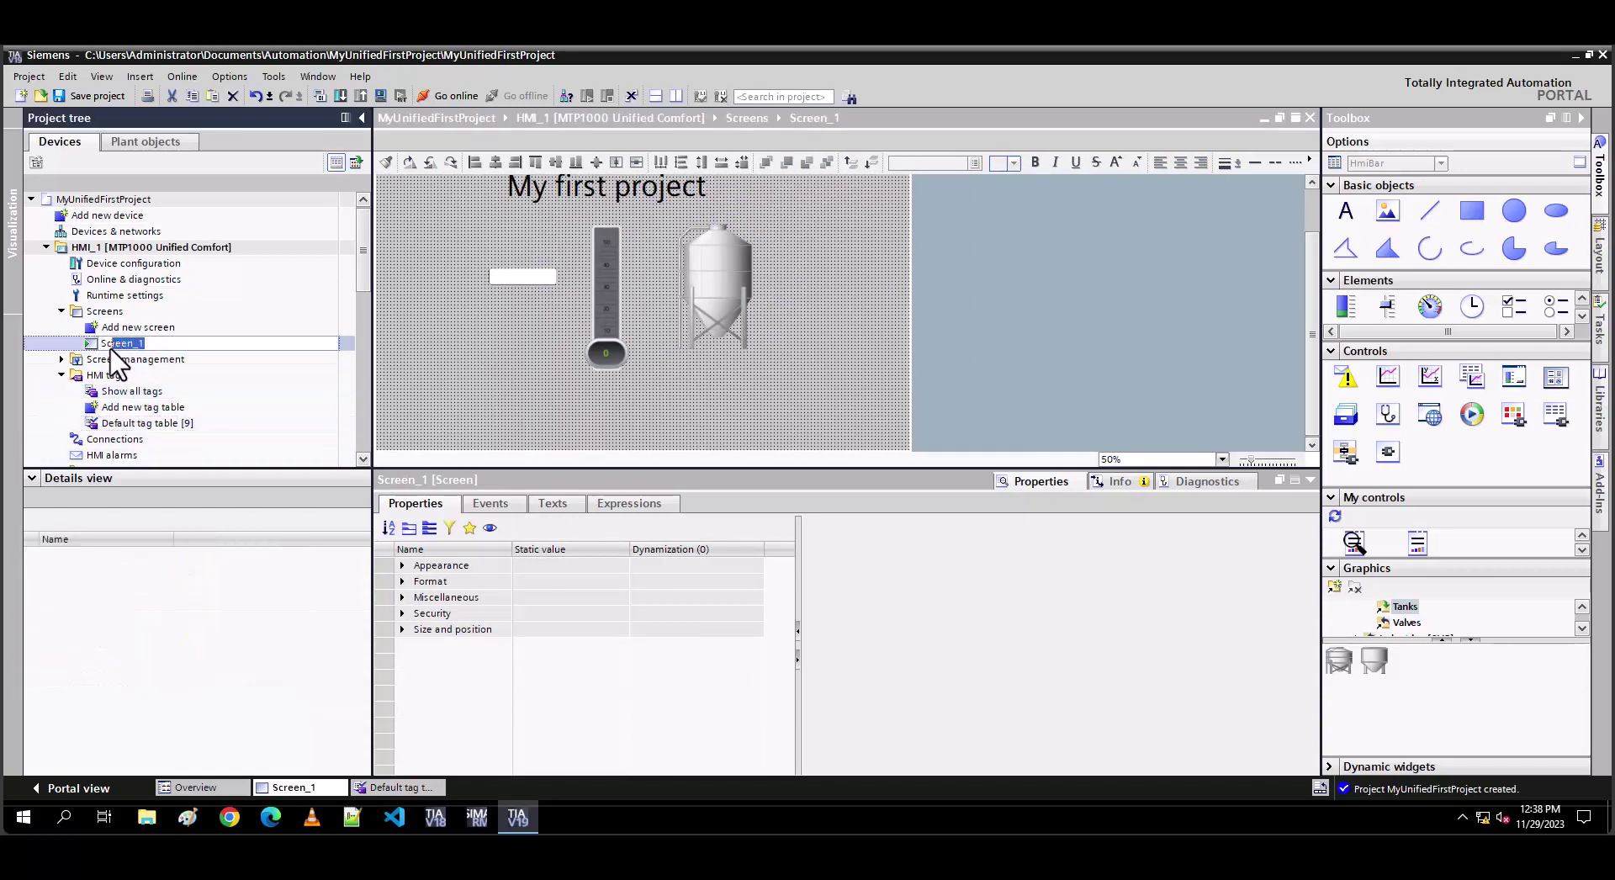
key(ctrl+a)
text(Start)
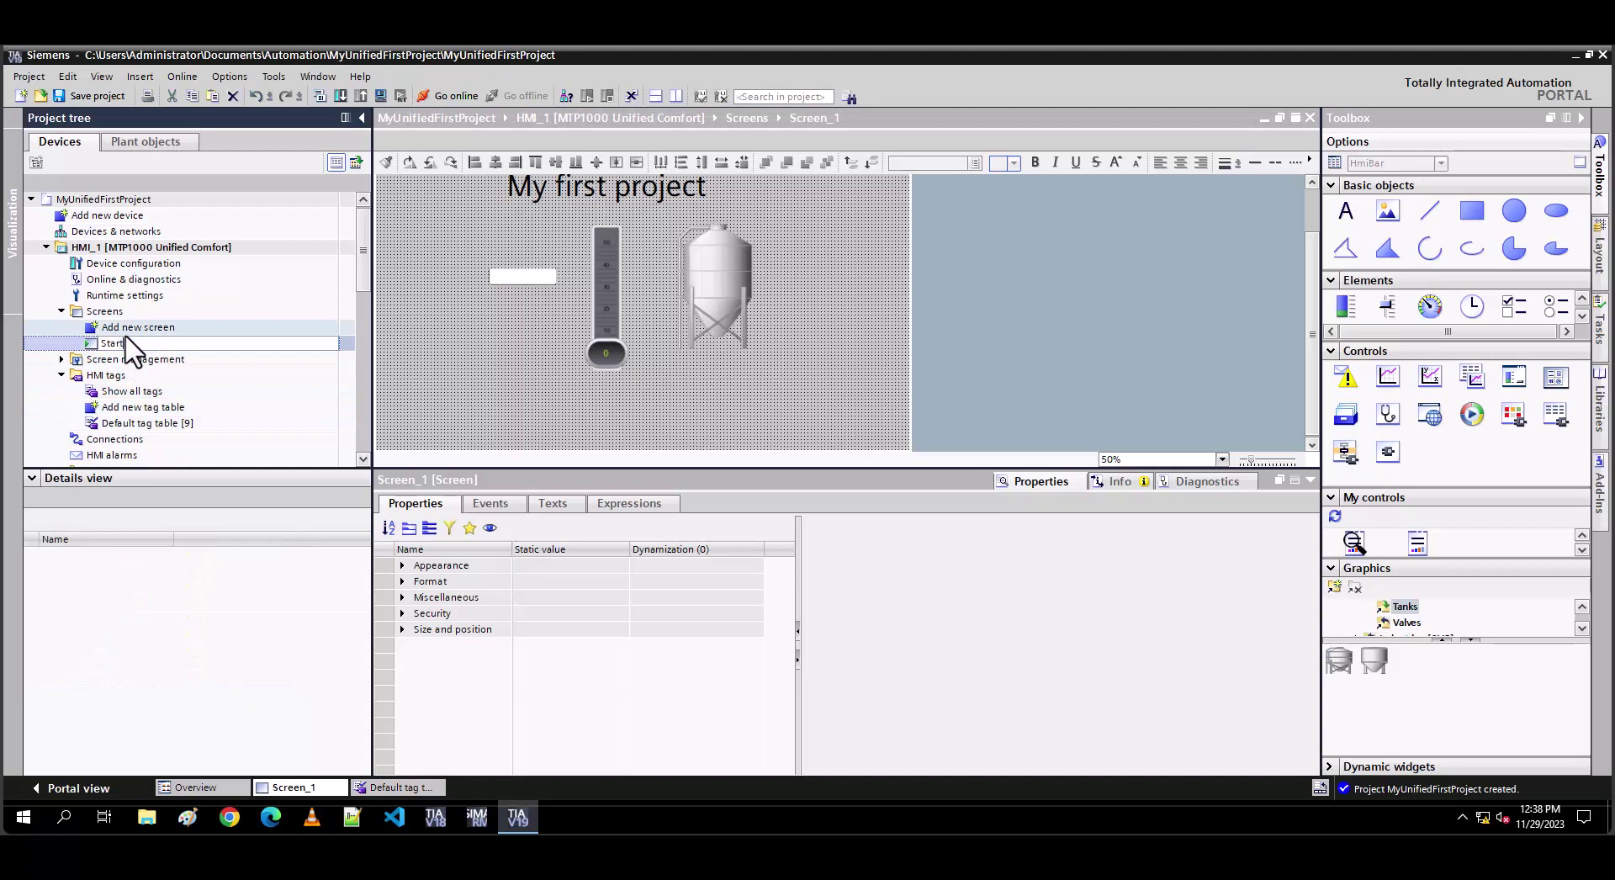
text(_Screen)
key(Return)
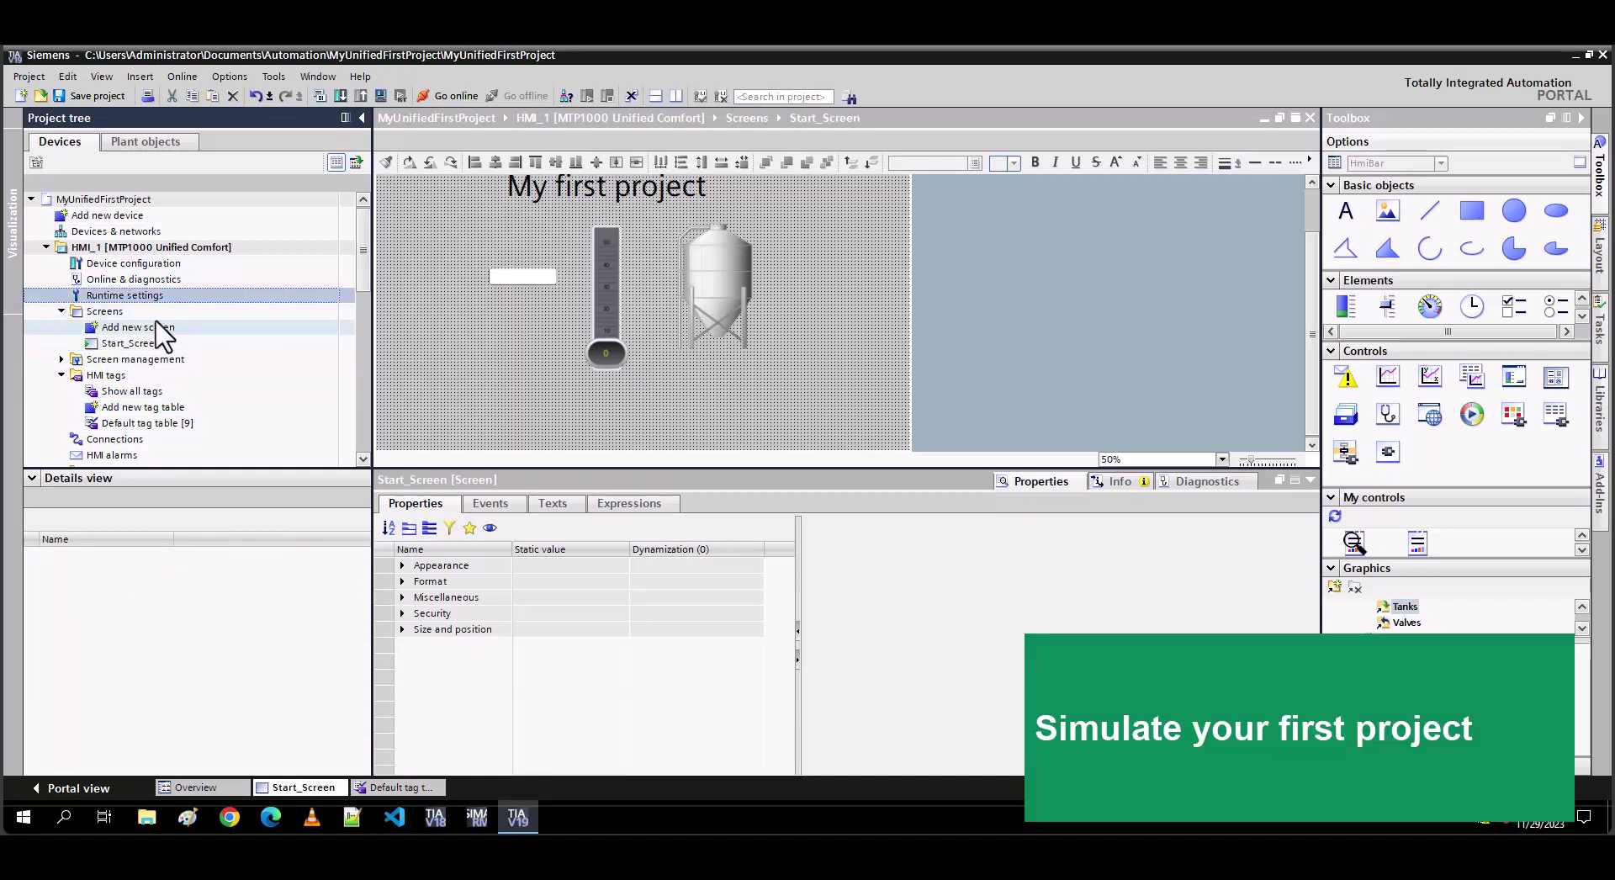
- Try to start the runtime simulation of the HMI_1 device
click(159, 247)
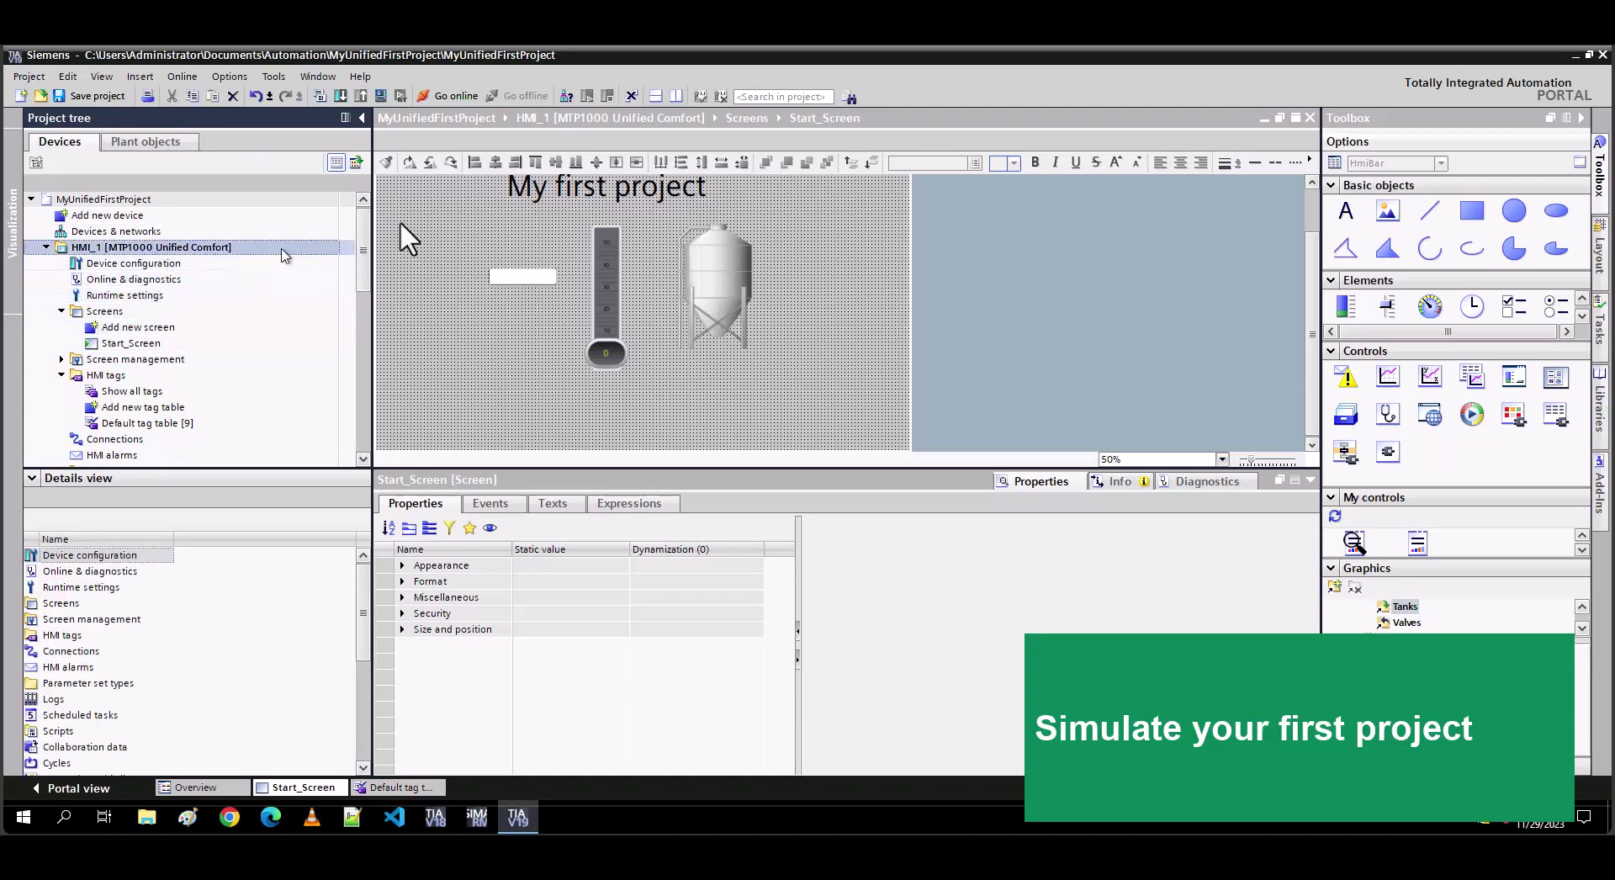
click(381, 94)
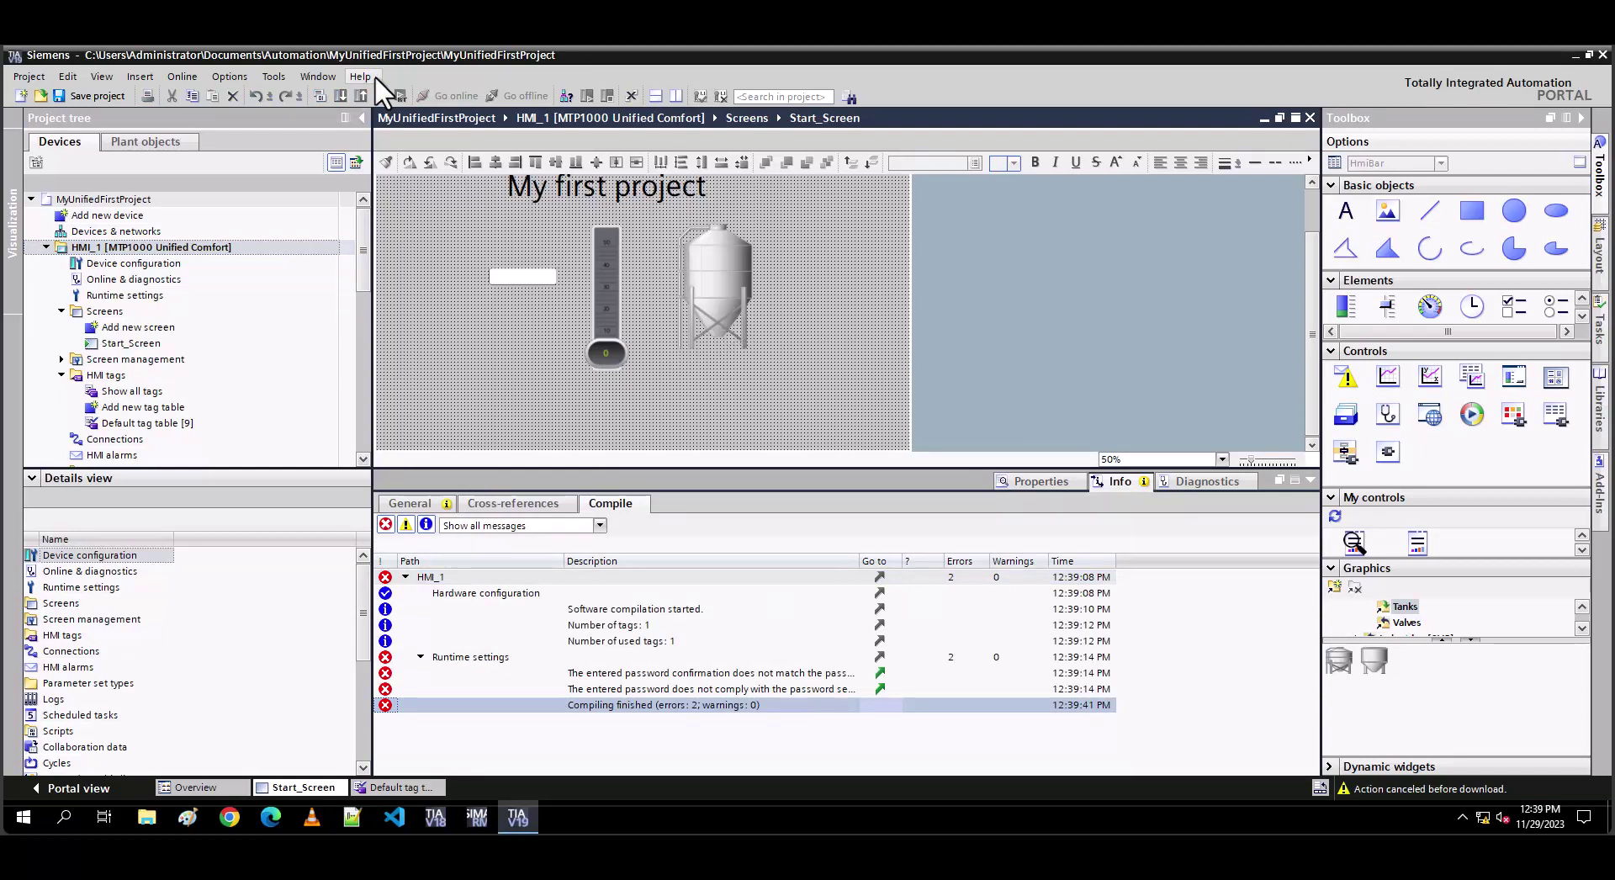
- Go to the source of the password compile error and deactivate encrypted transfer in the runtime settings
click(877, 689)
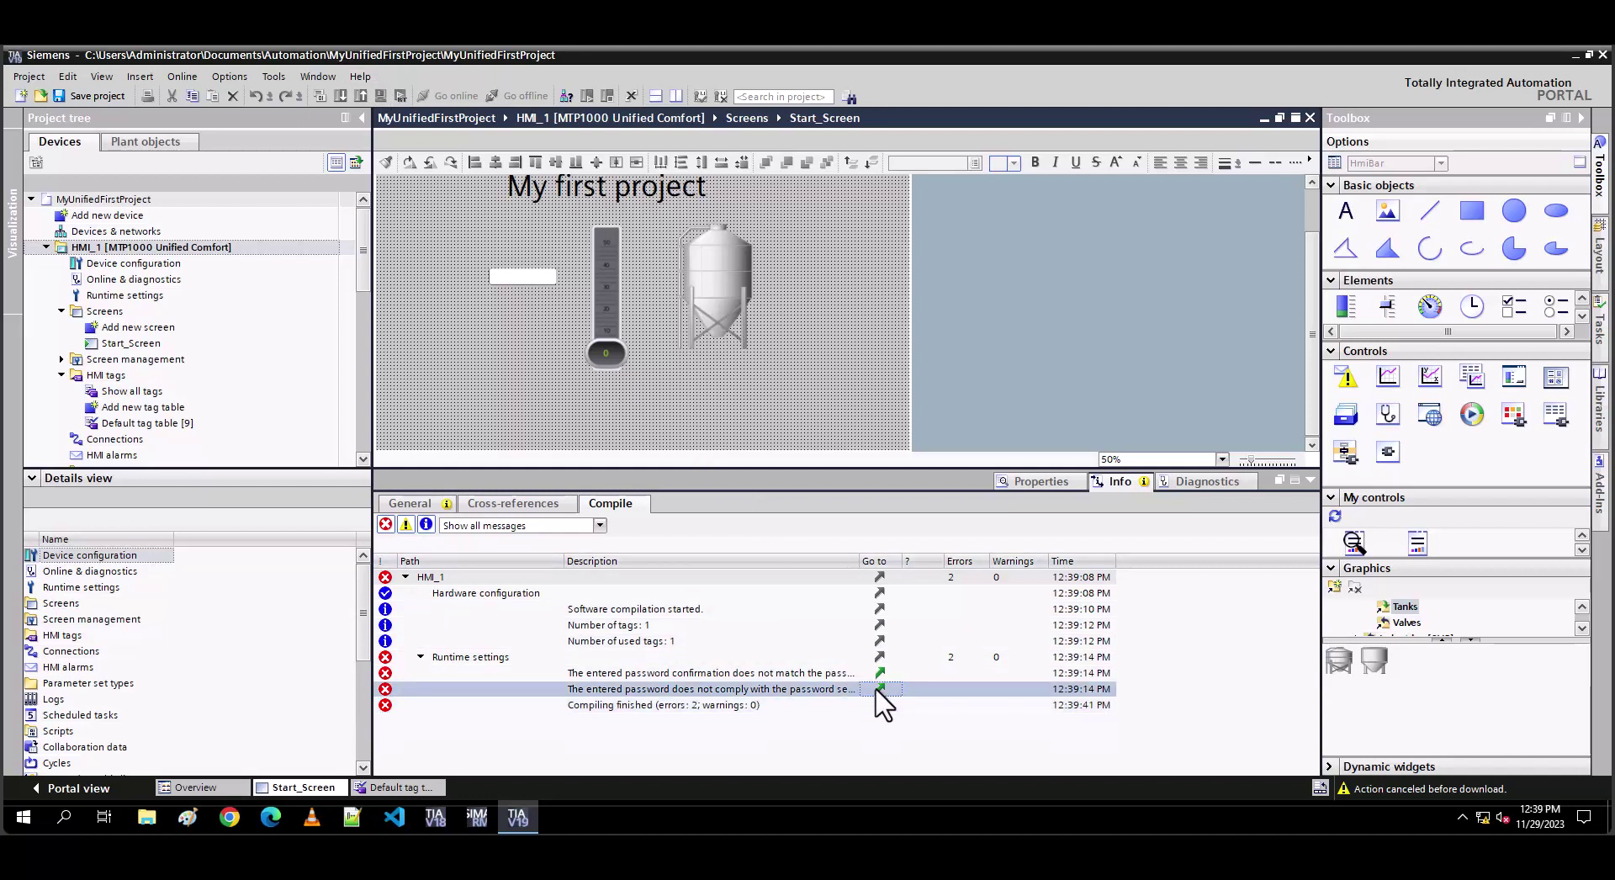
click(878, 689)
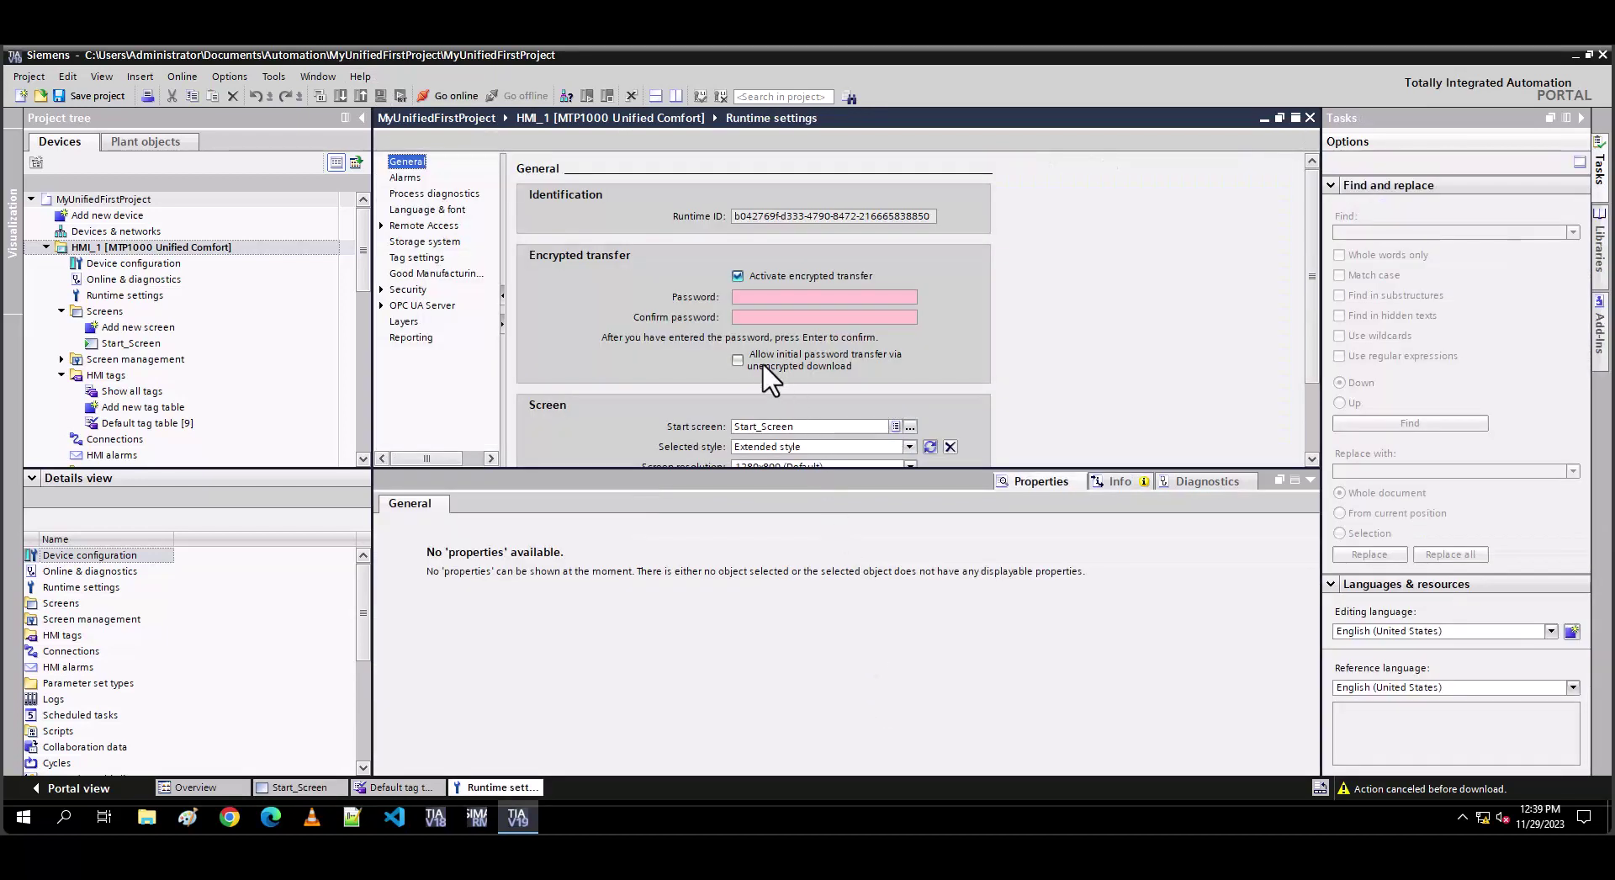
click(738, 276)
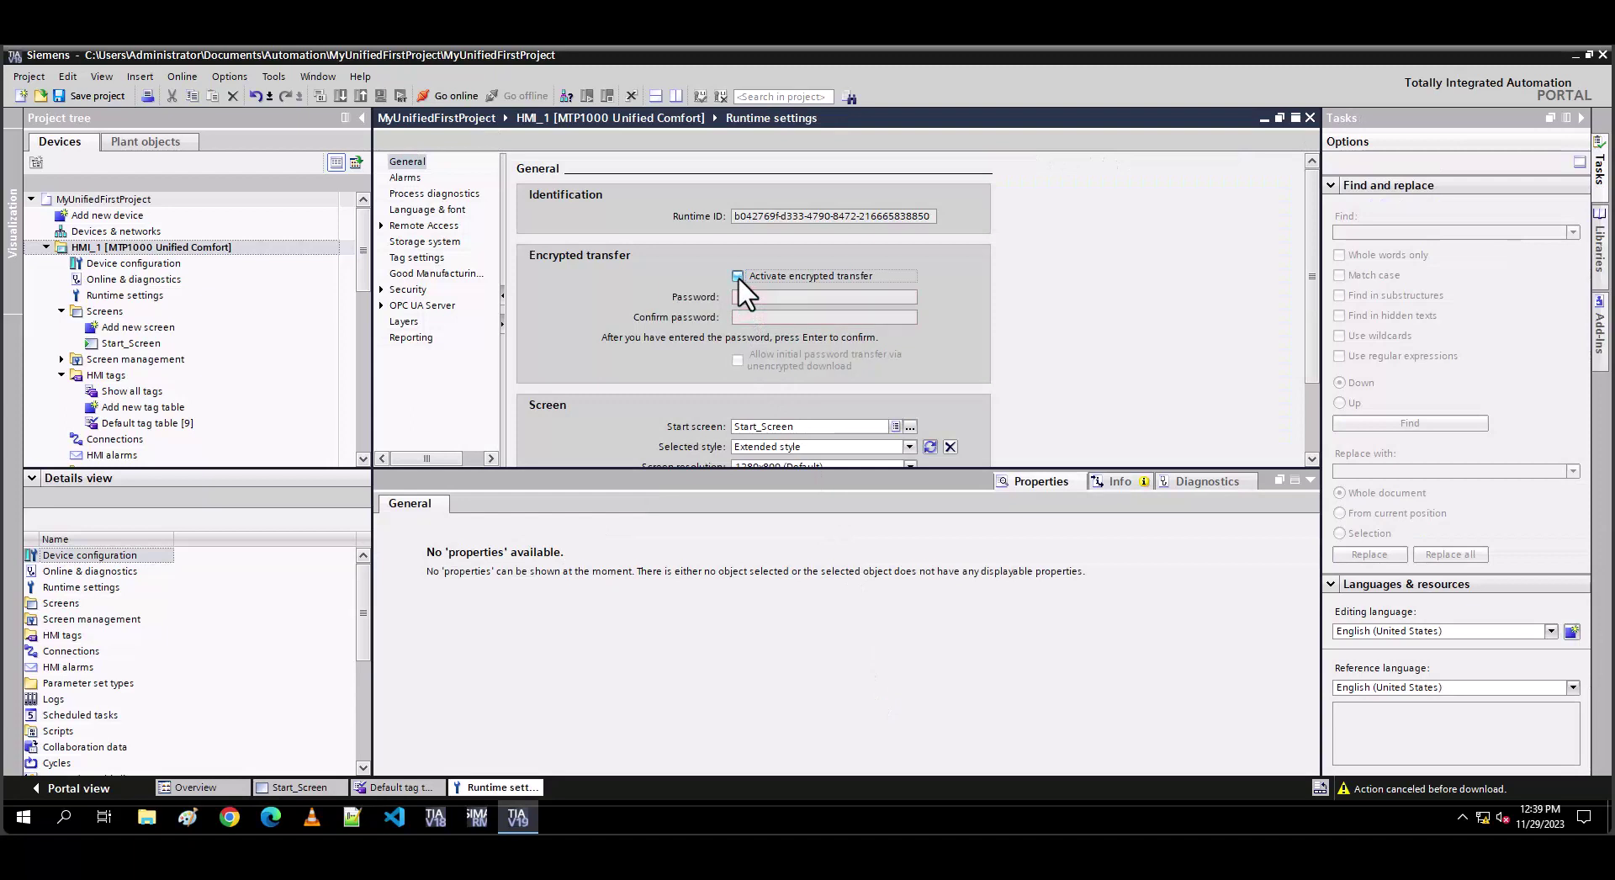
- Start the simulation of HMI_1 with encrypted transfer off and close the Internet Explorer window it opens
click(295, 247)
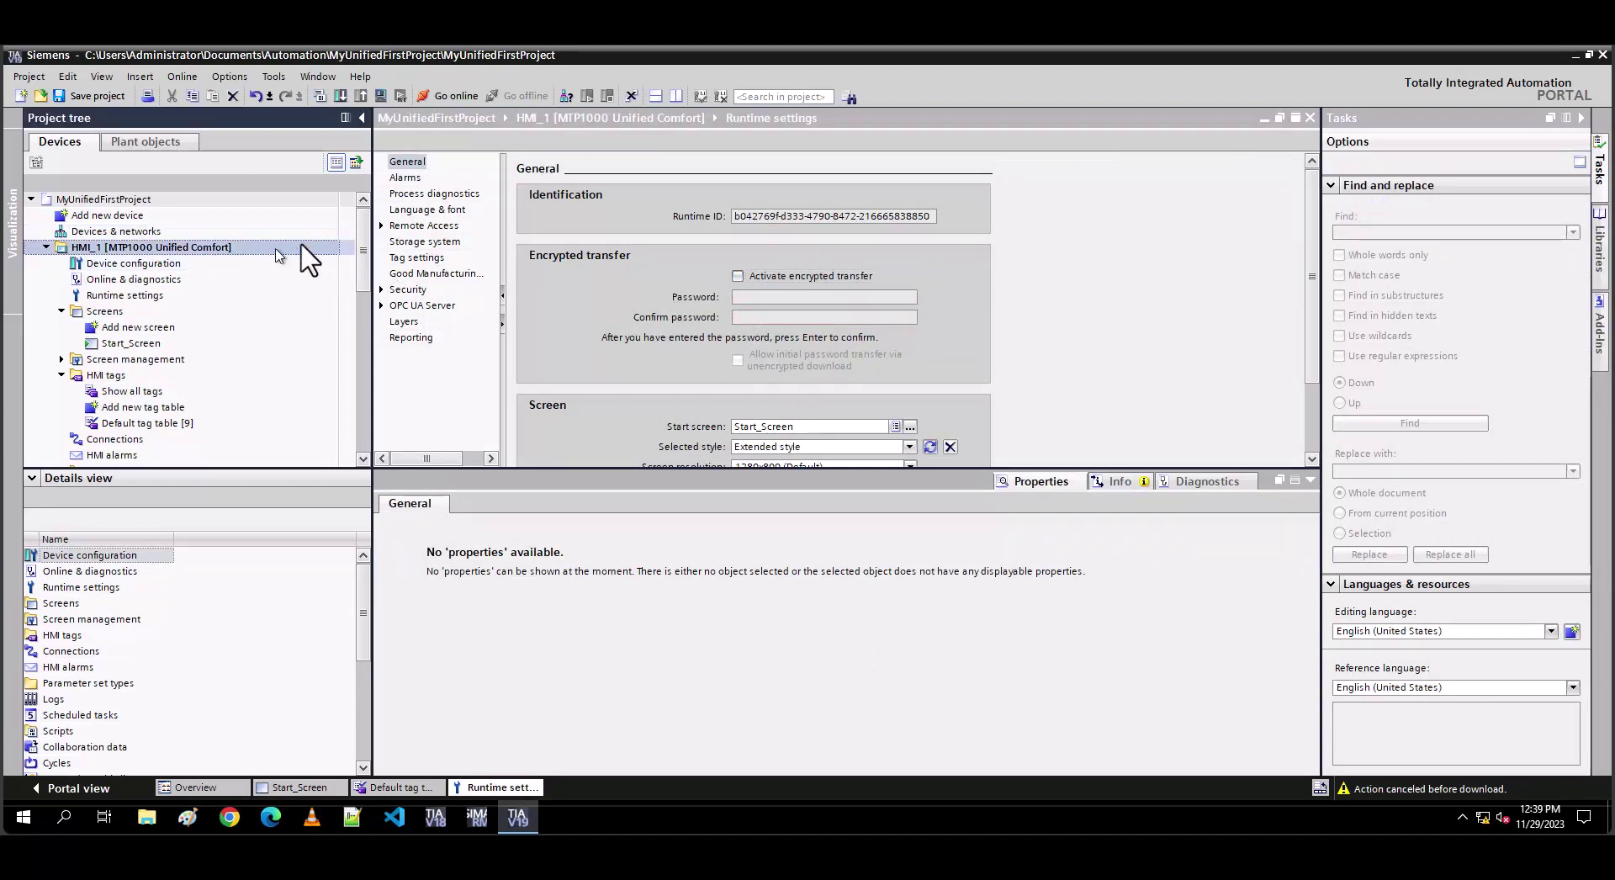
click(394, 93)
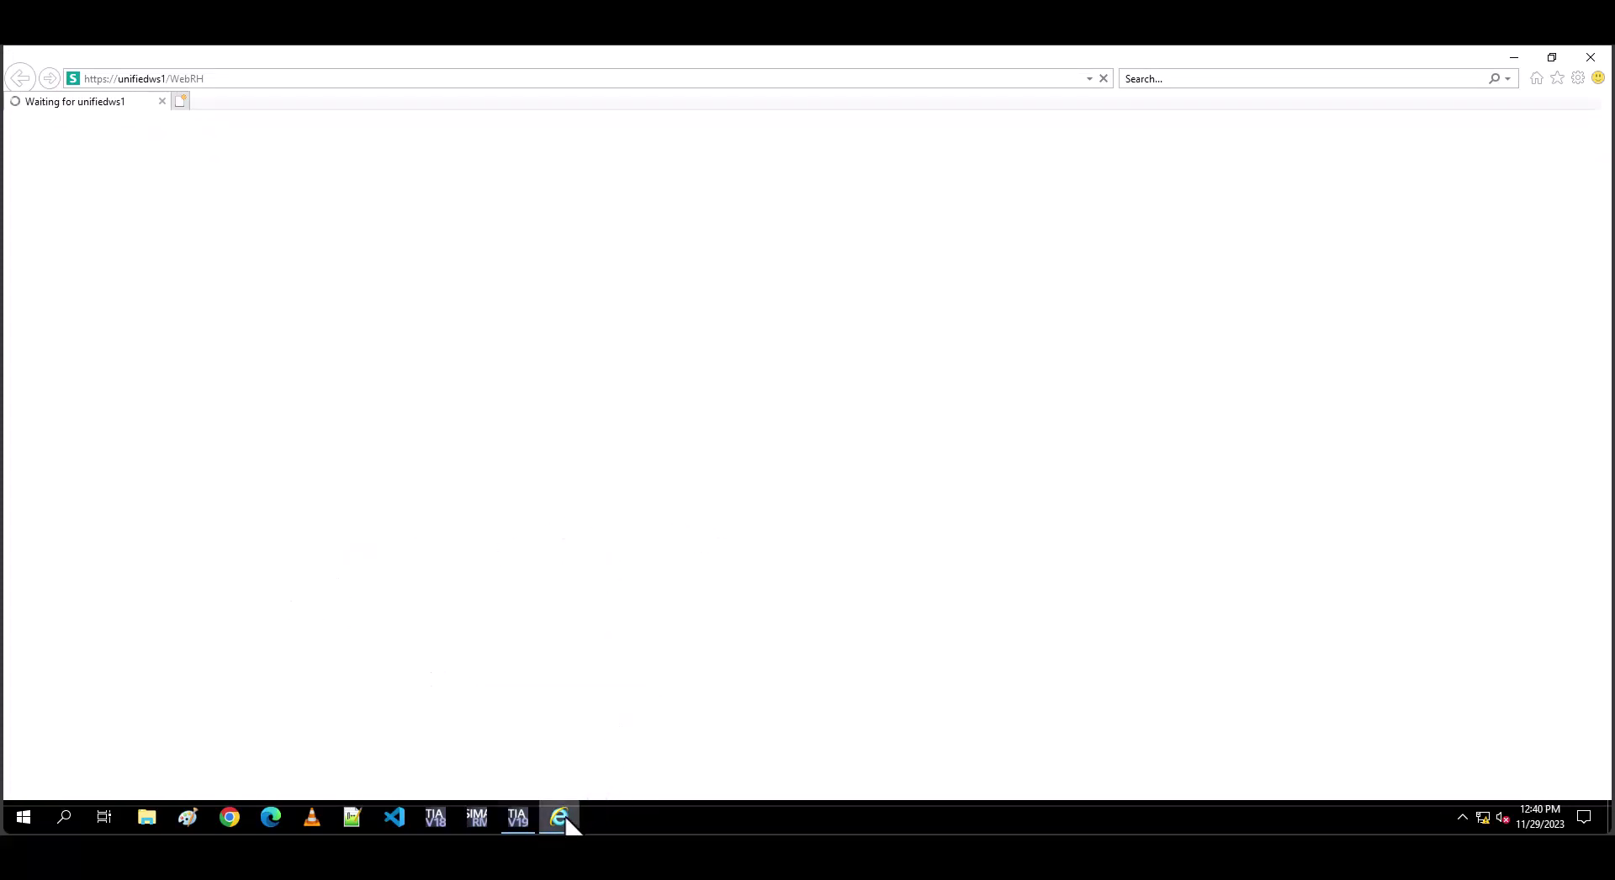
mouse_move(565, 818)
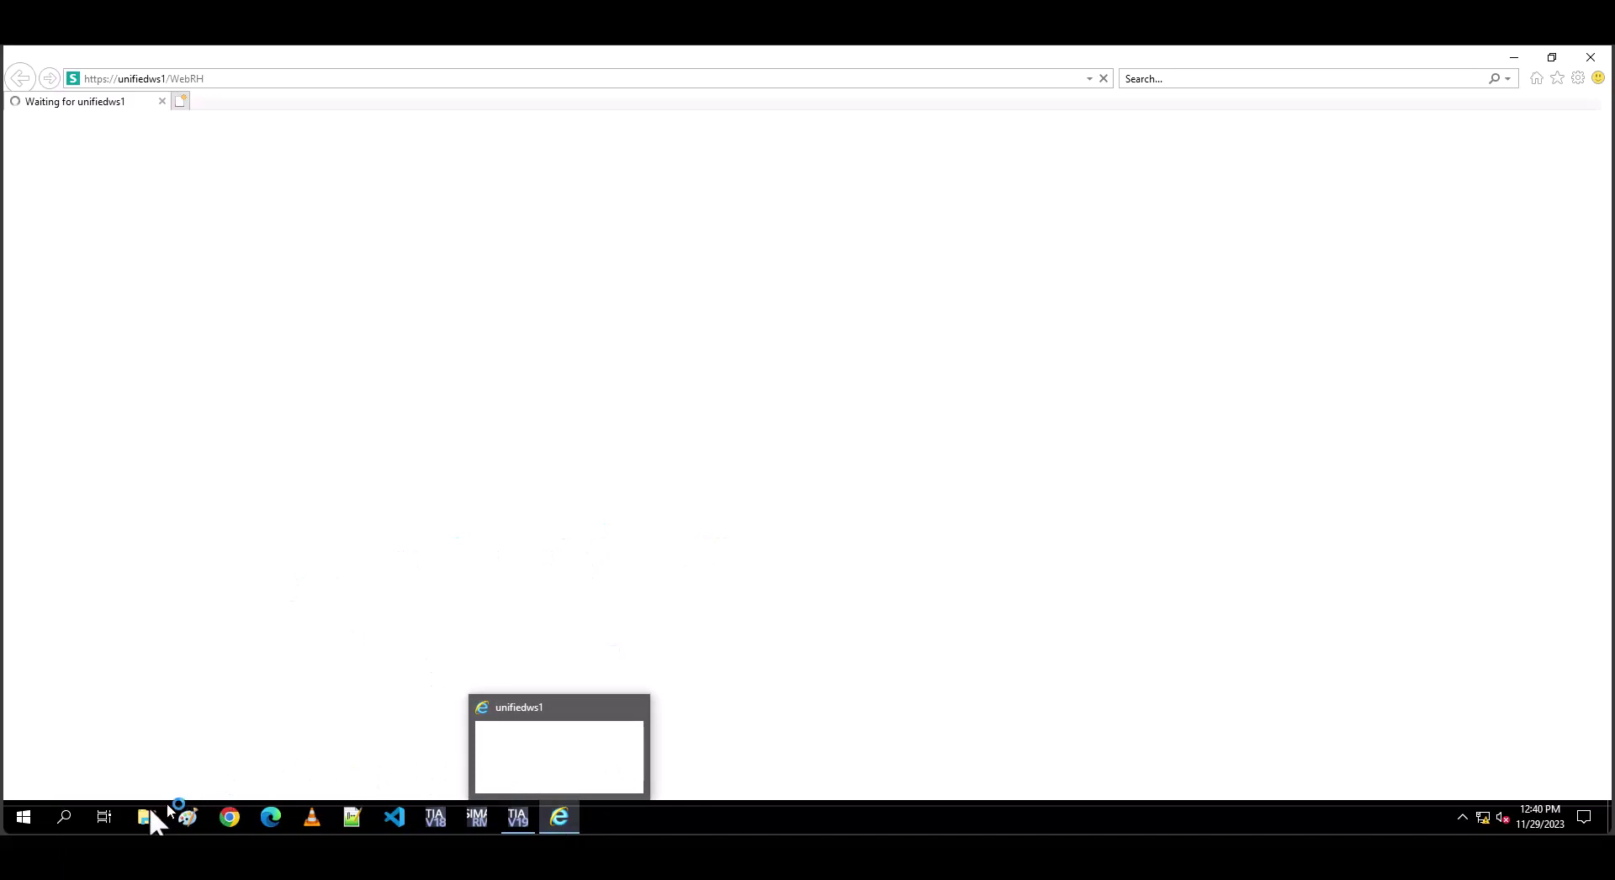
click(562, 830)
right_click(562, 831)
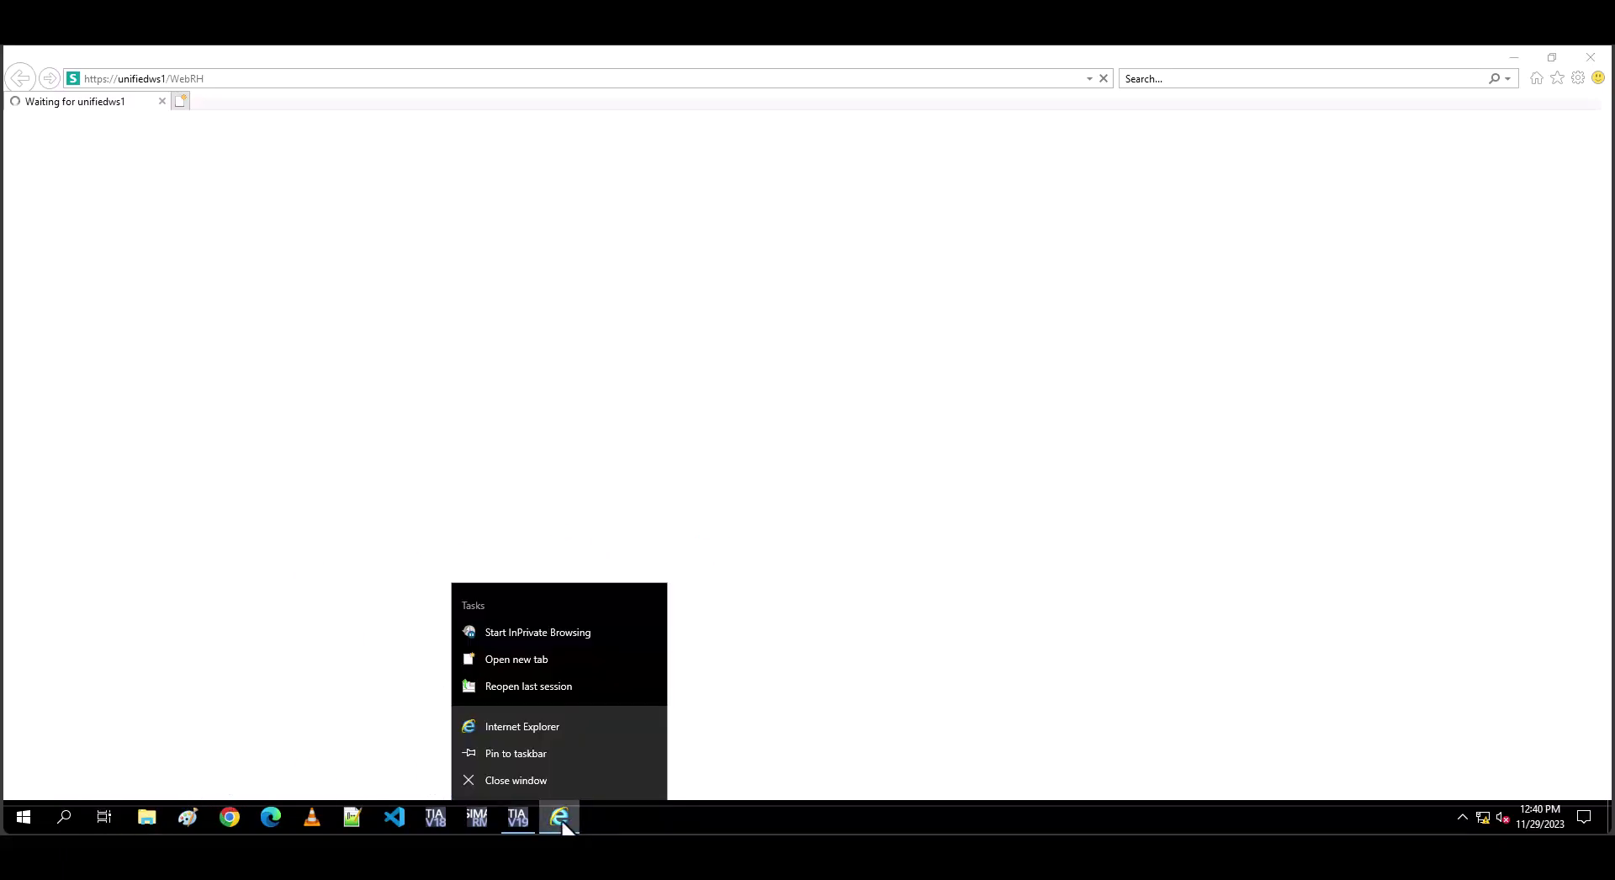
click(557, 781)
- Set Microsoft Edge as the default web browser in the Windows default apps settings and close the settings
click(61, 828)
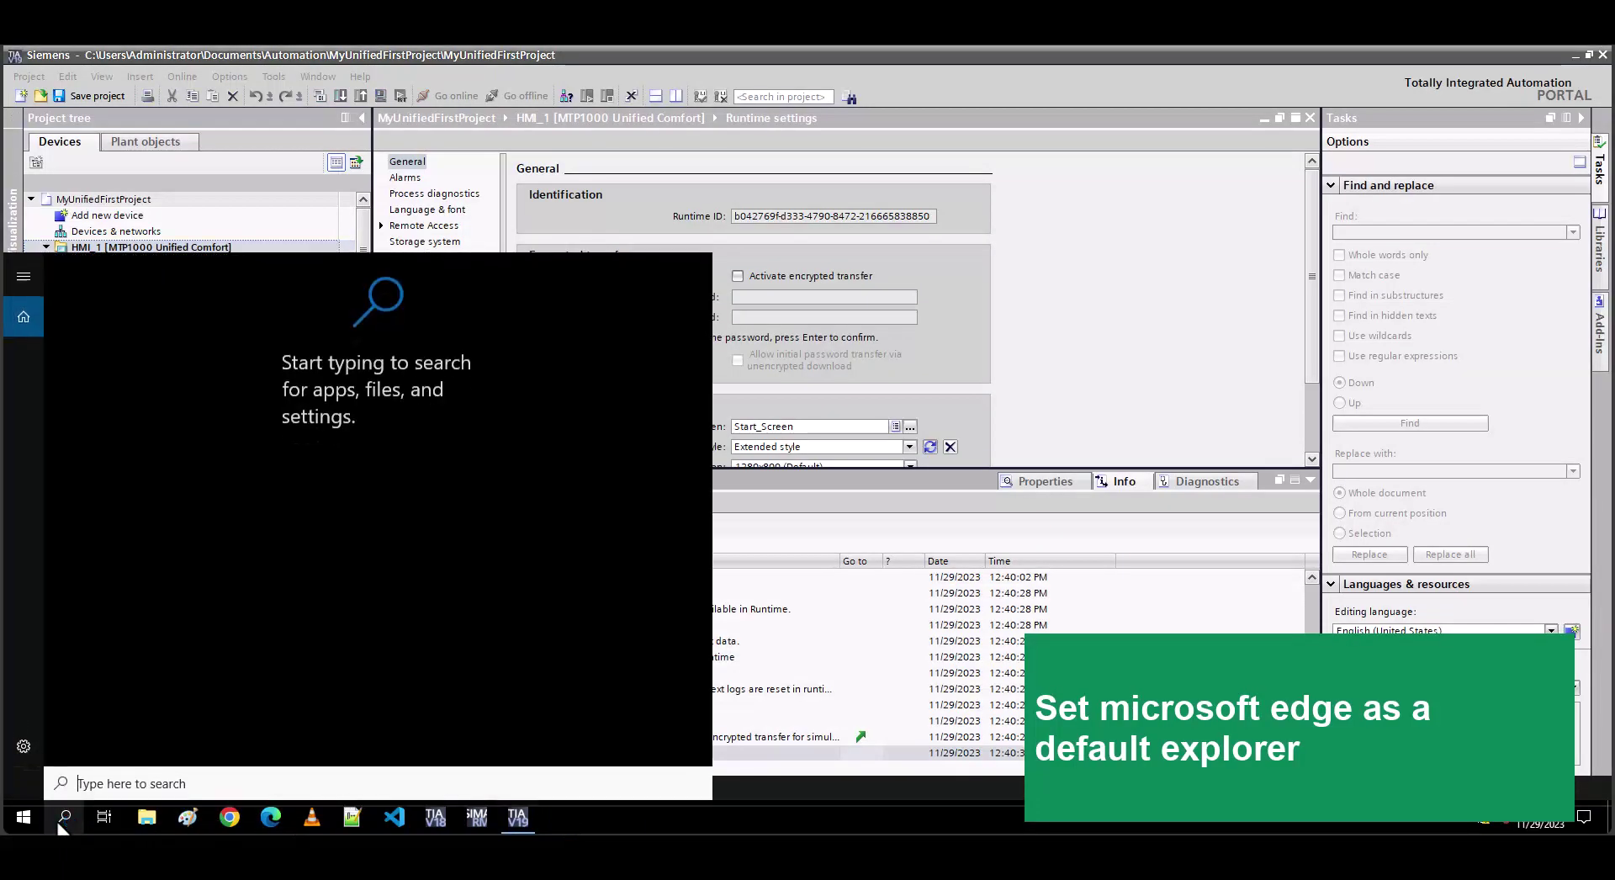
text(defa)
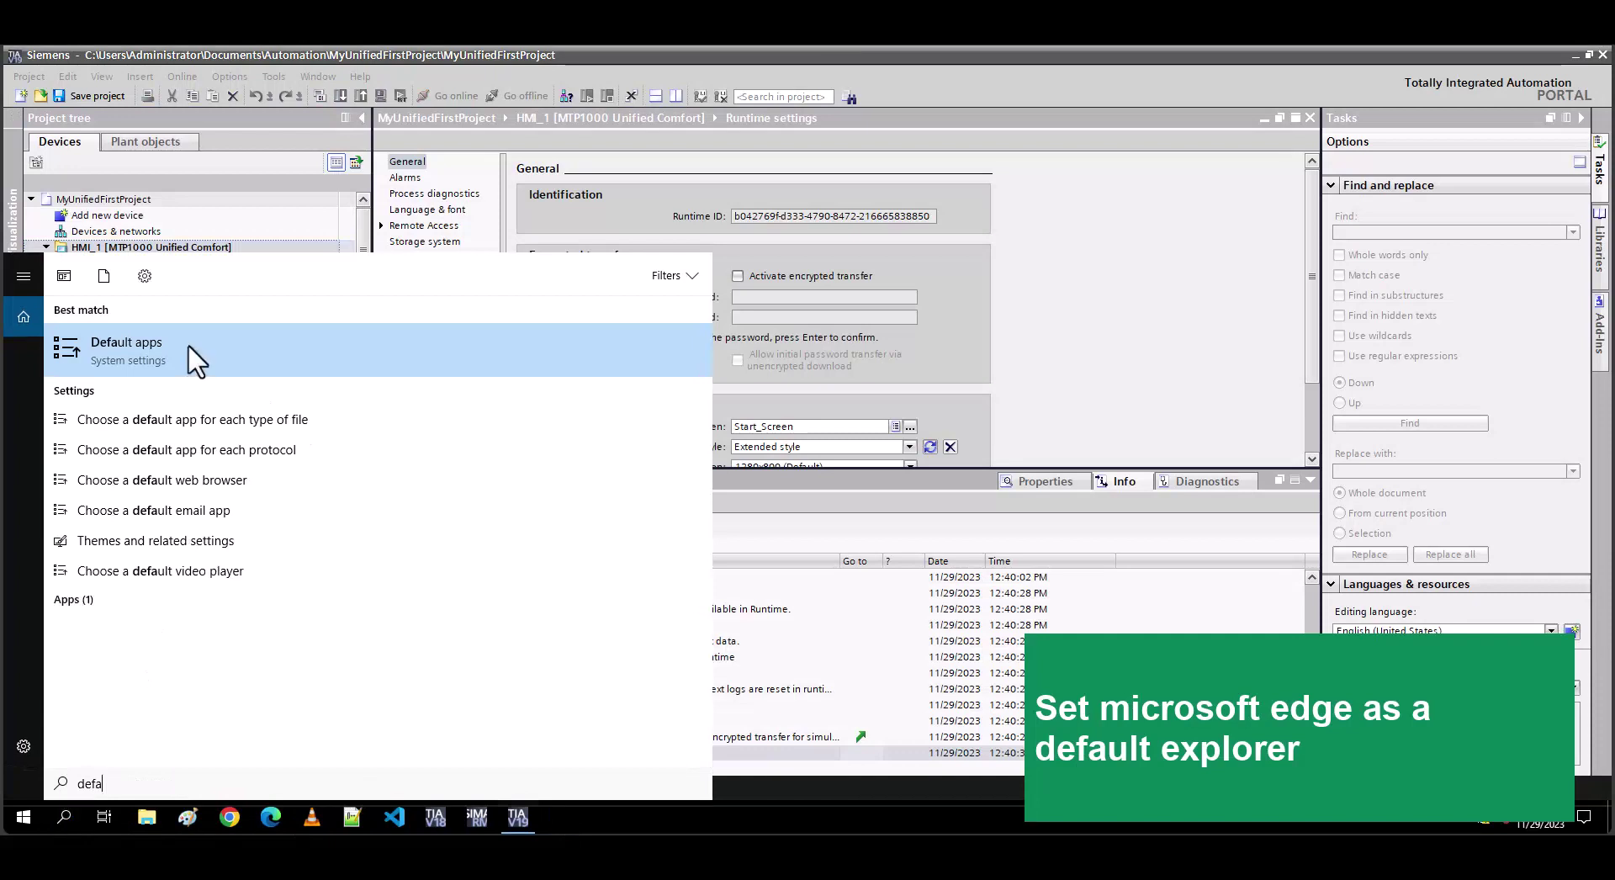
click(196, 360)
scroll(497, 415, down, 1)
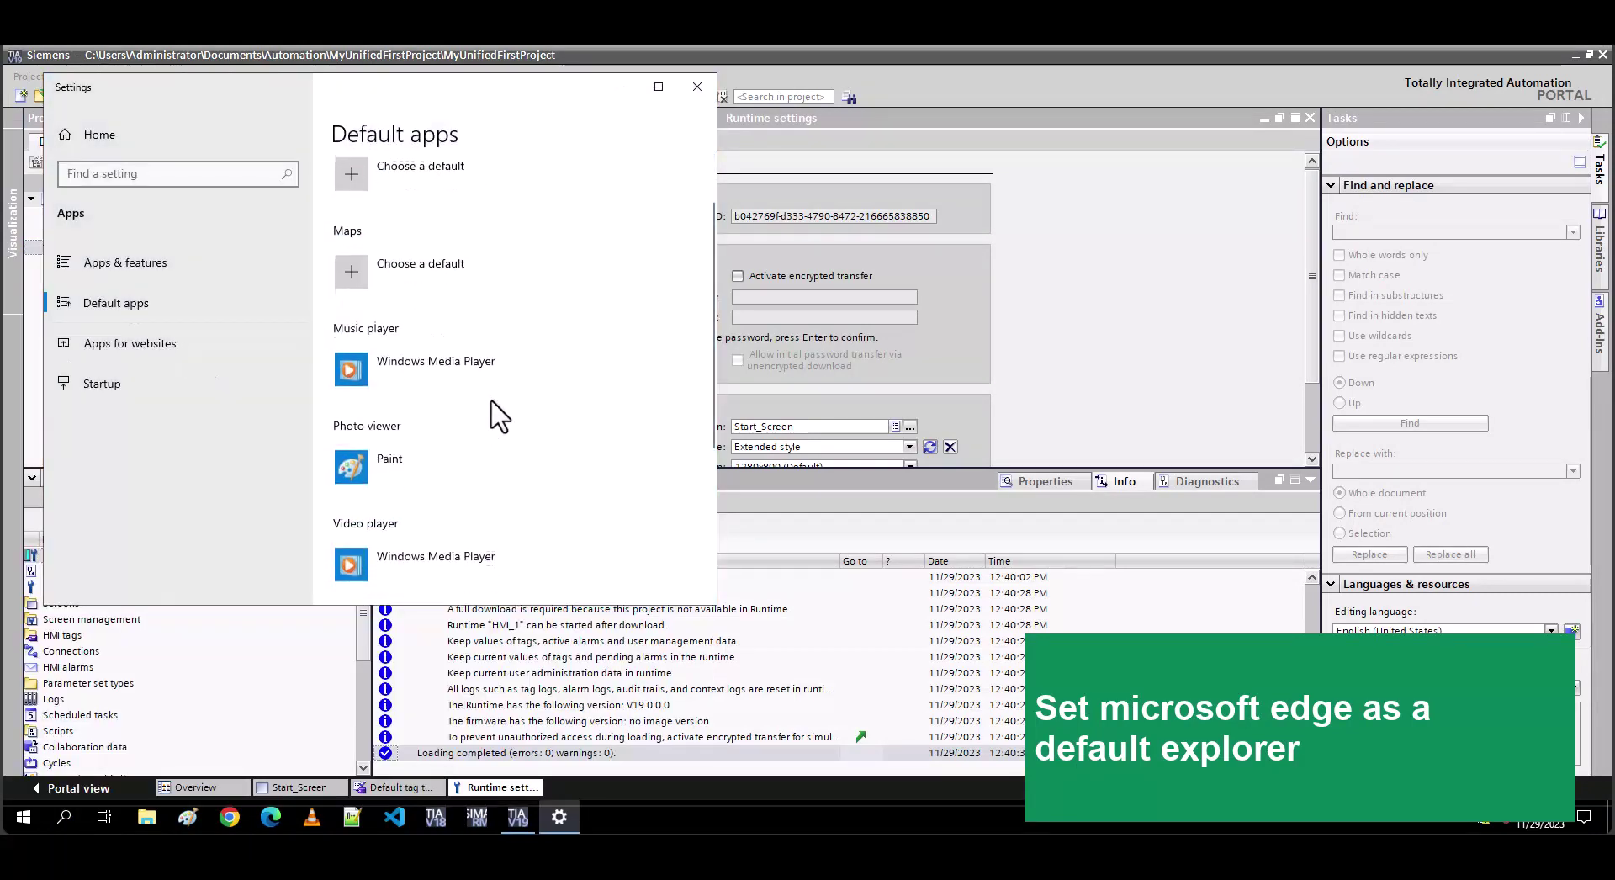
scroll(497, 416, down, 3)
click(385, 357)
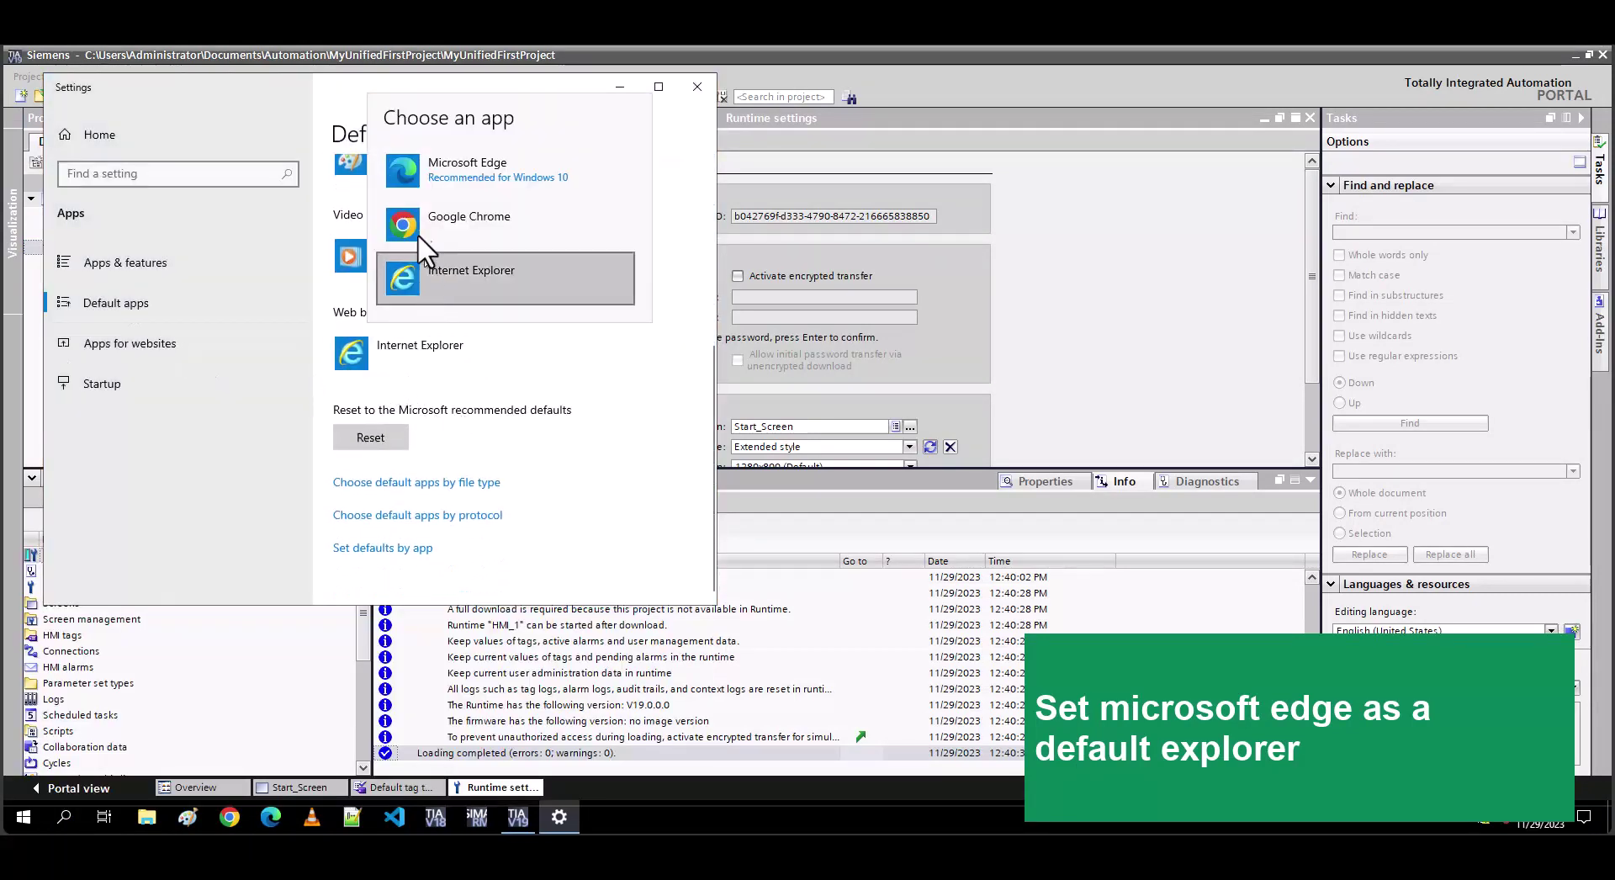
click(406, 175)
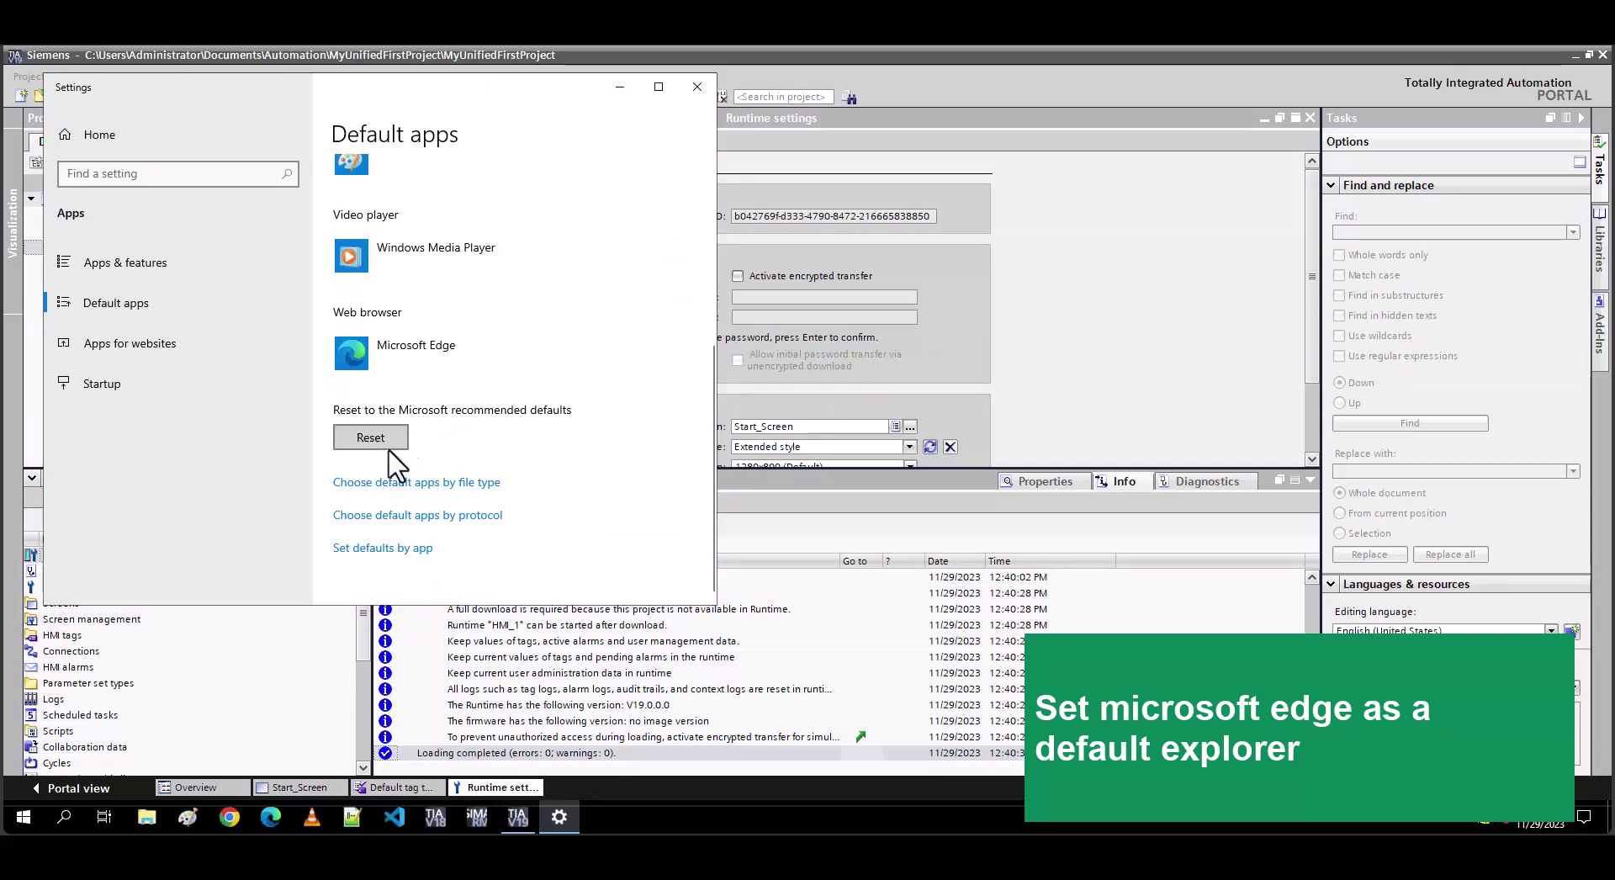
click(708, 83)
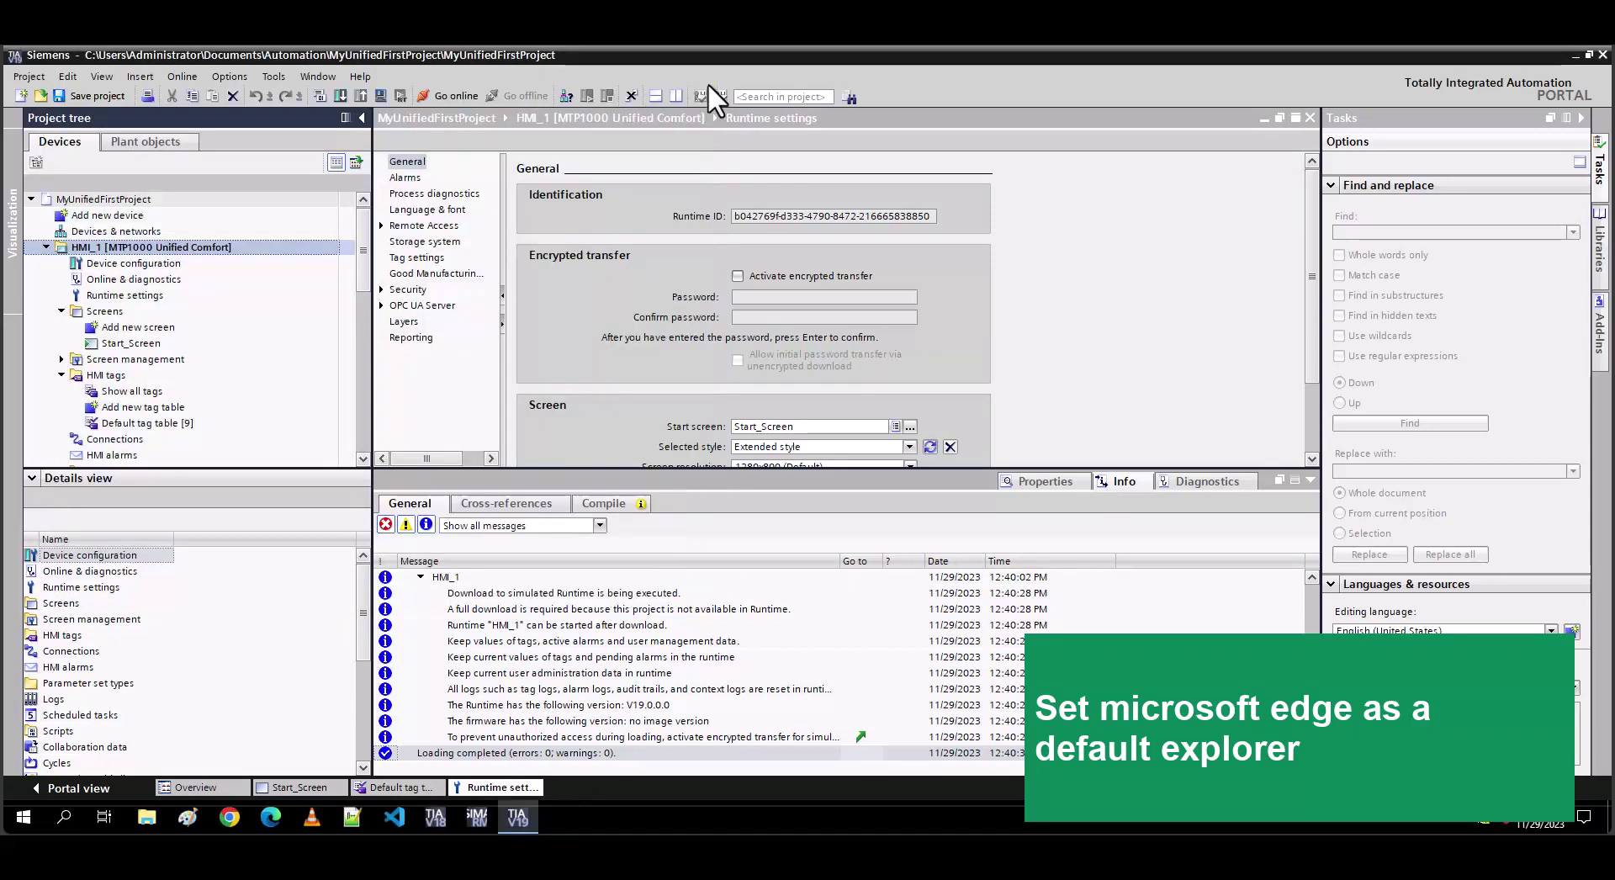
- Select the HMI_1 device in the project
click(199, 247)
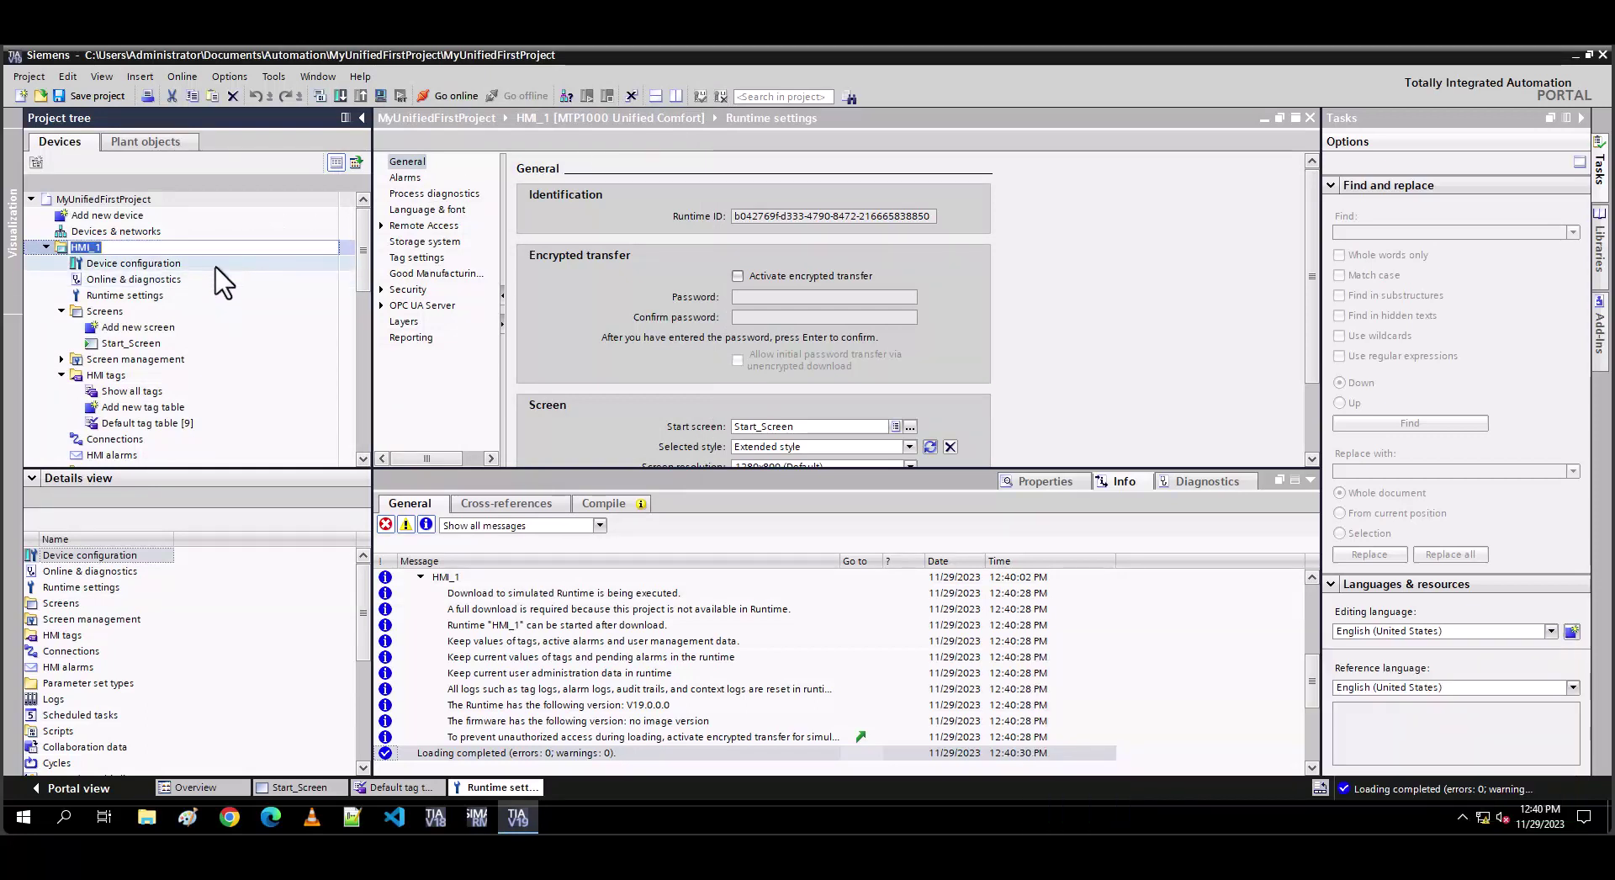